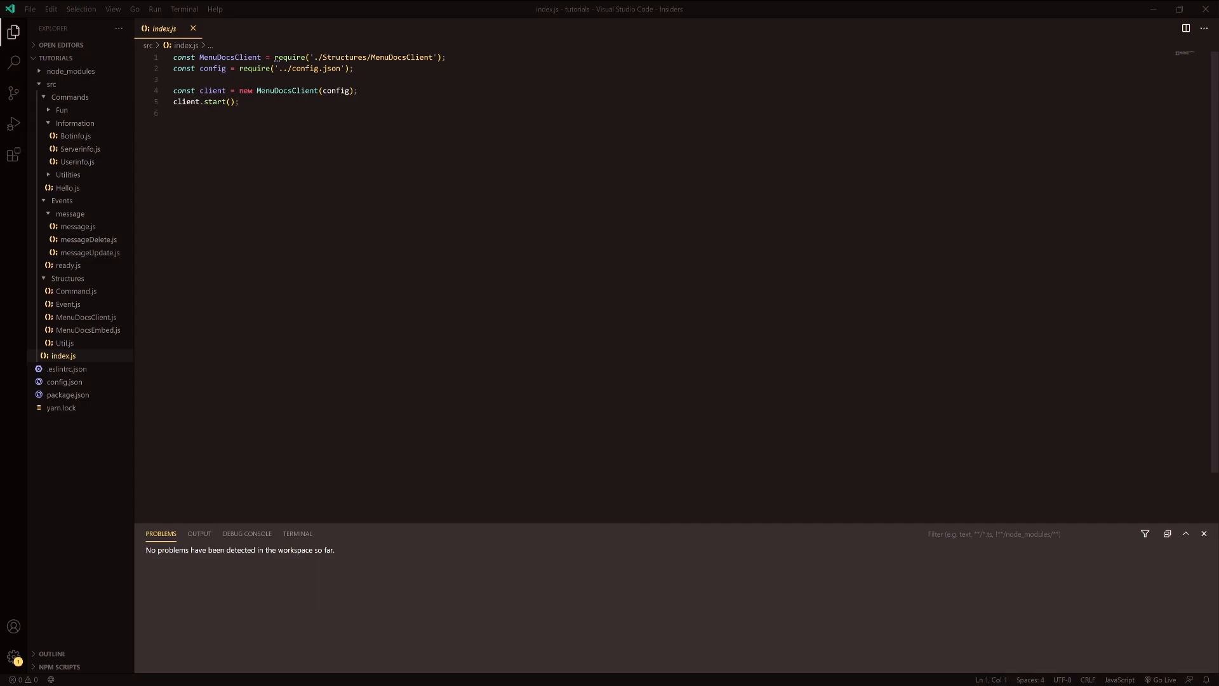
- Add this.guildOnly and this.ownerOnly lines after botPerms in Command.js, defaulting to false
click(76, 292)
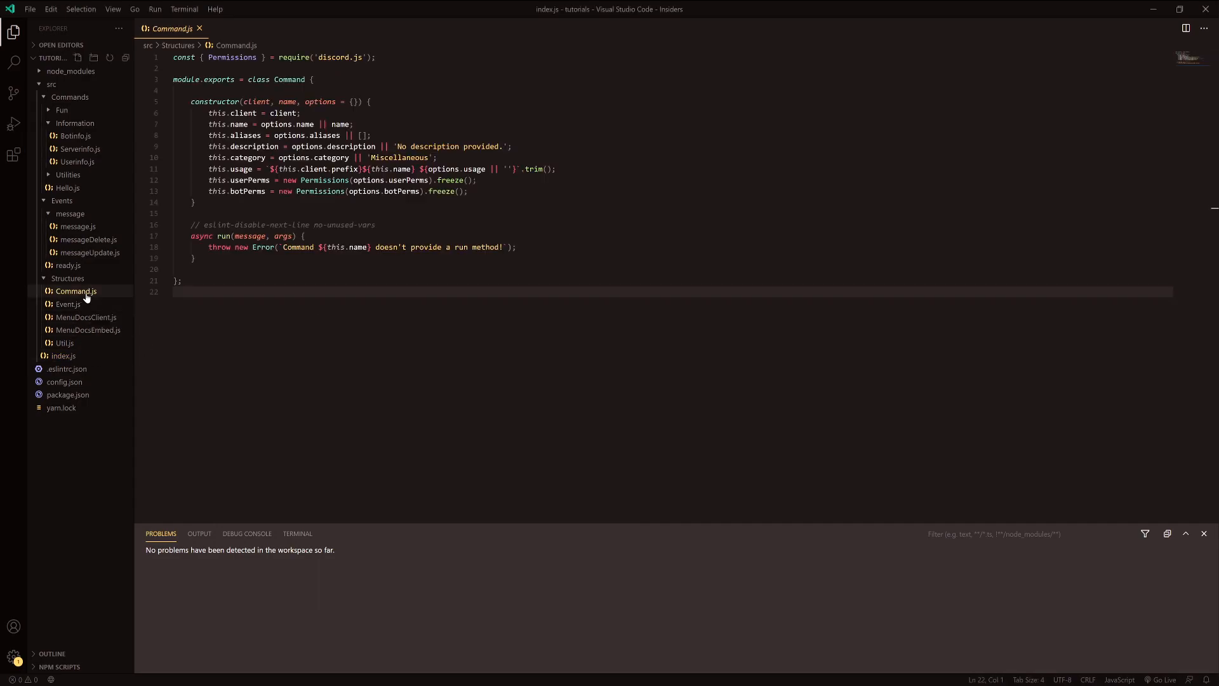
click(469, 191)
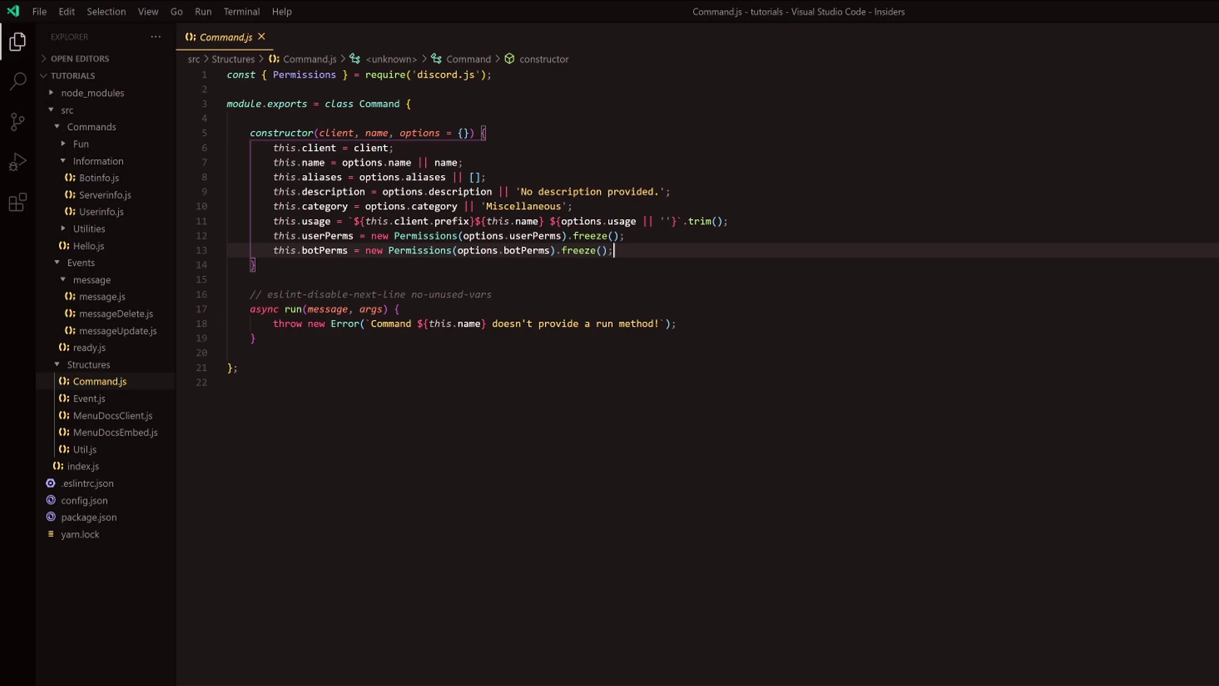
key(Return)
text(this)
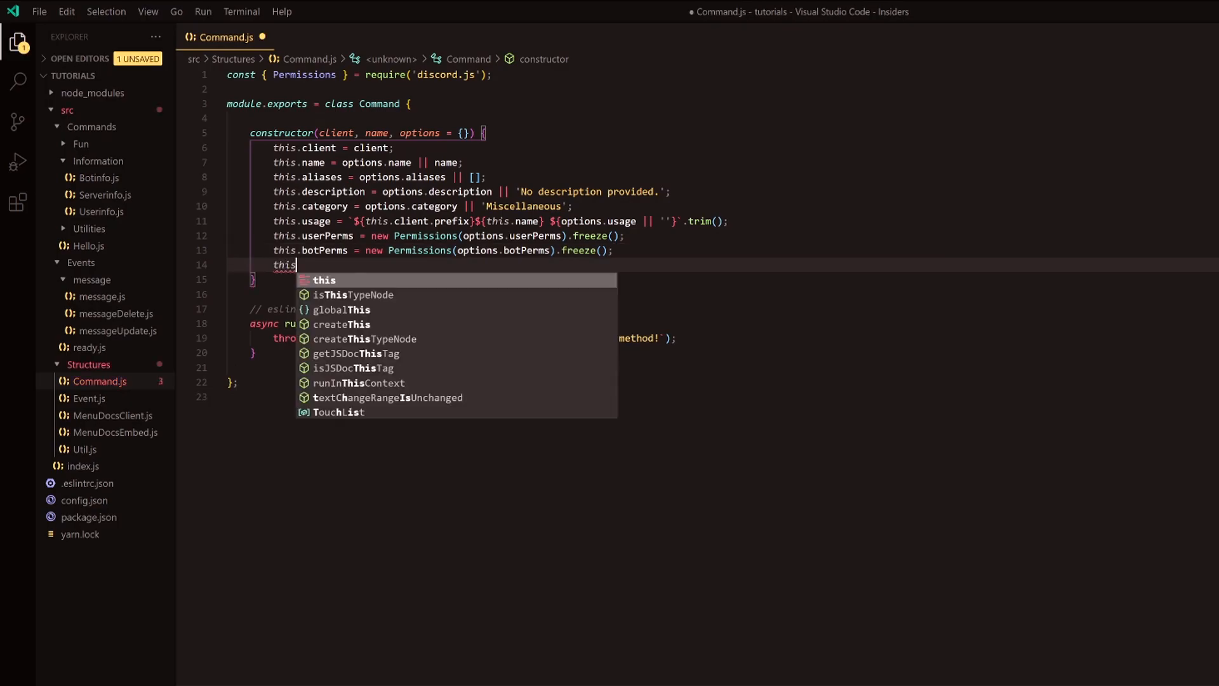
text(.guildOnly)
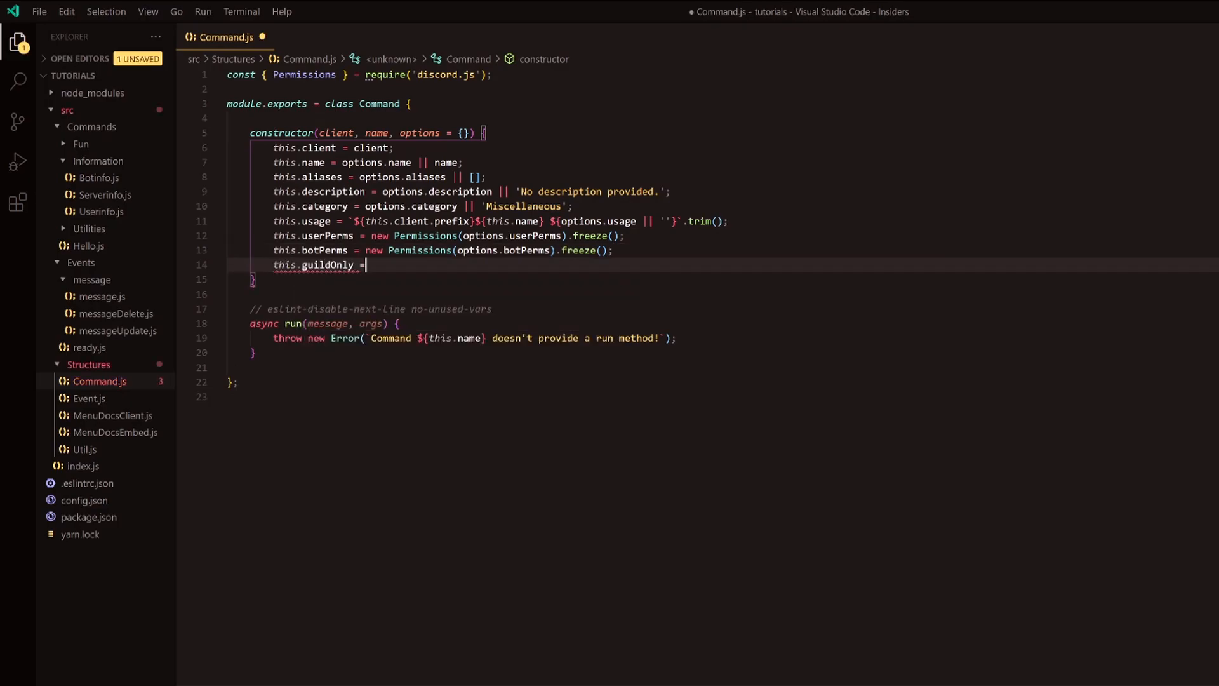
text( = options.gui)
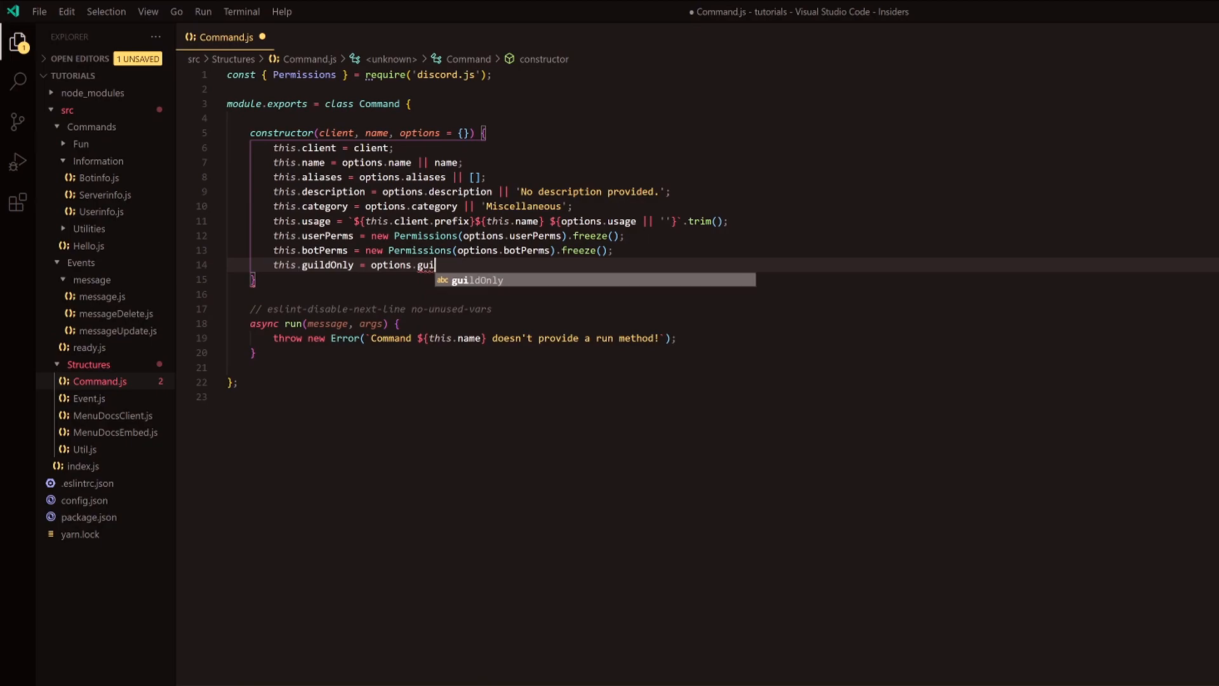
key(Tab)
text(fa)
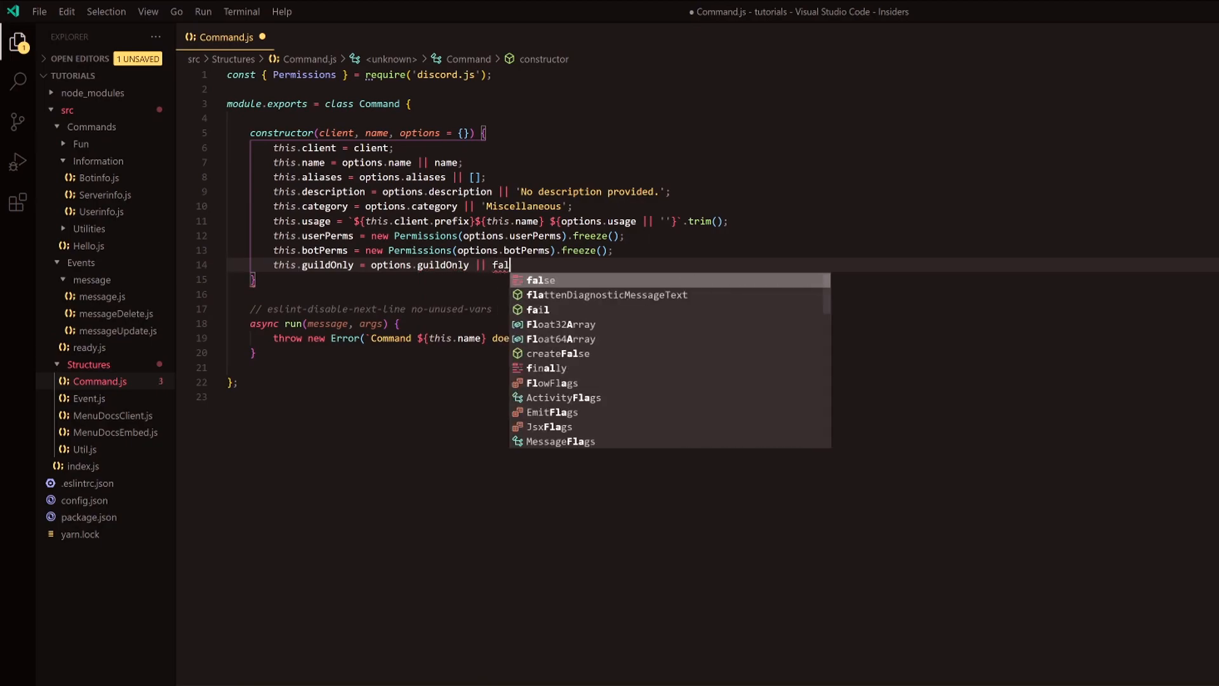
text(lse;)
key(Return)
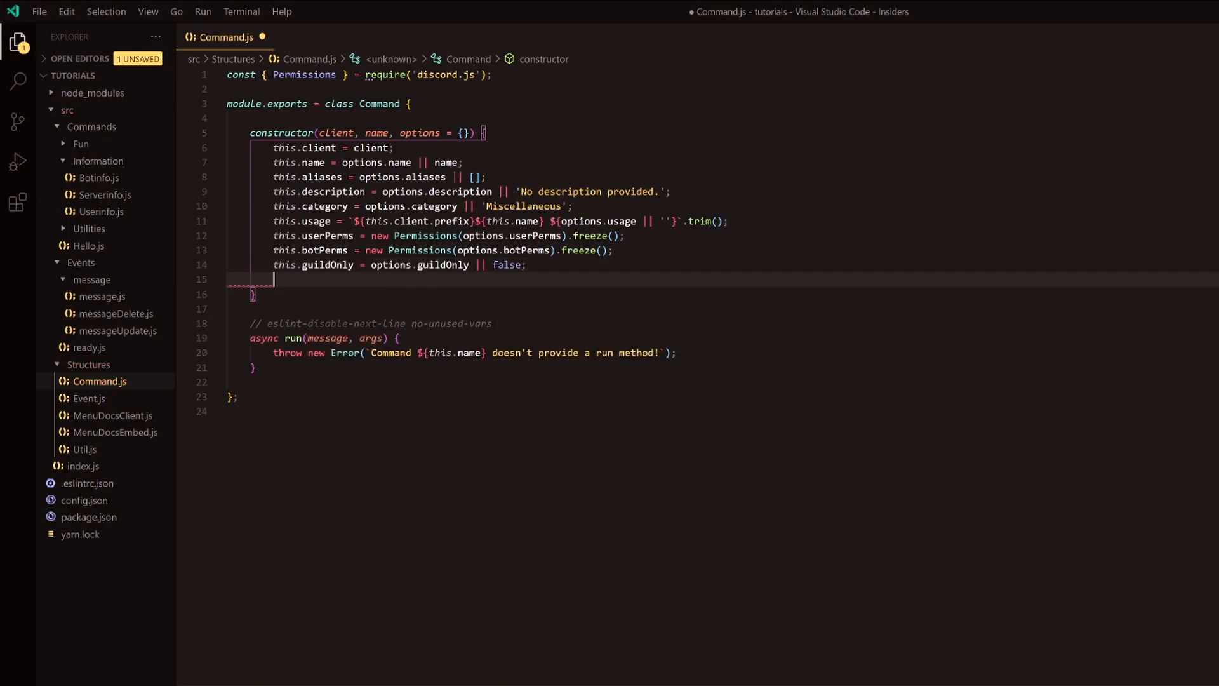
text(this.ow)
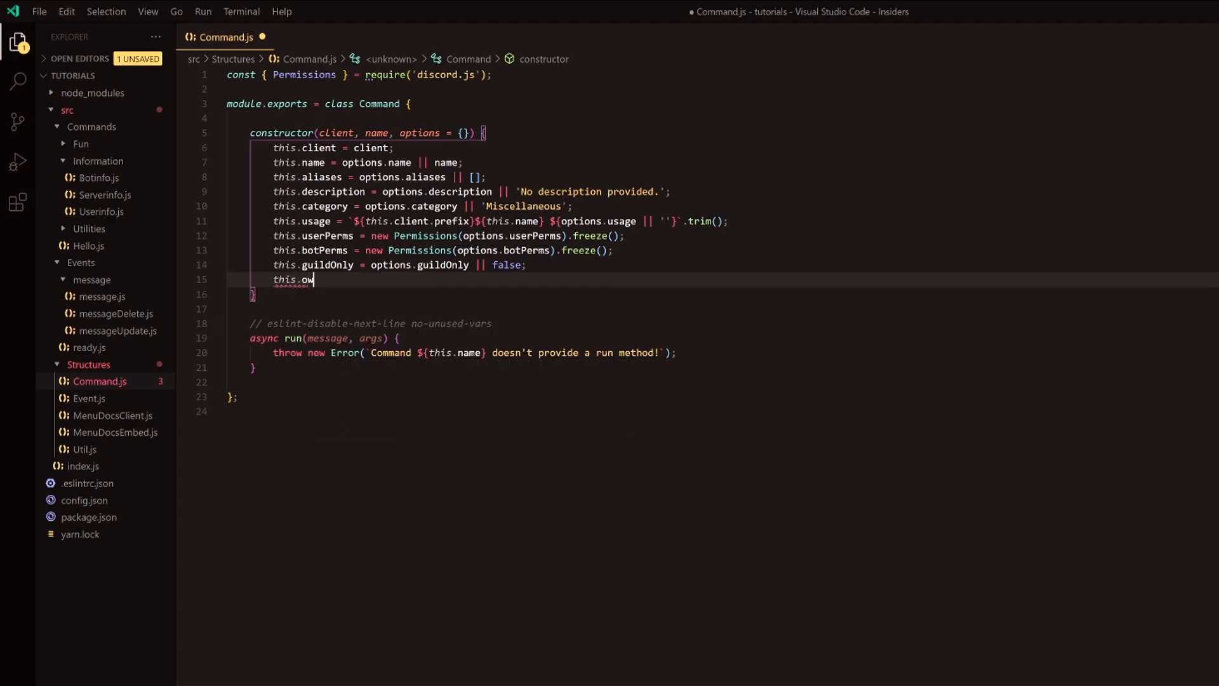
text(nerOnly = optio)
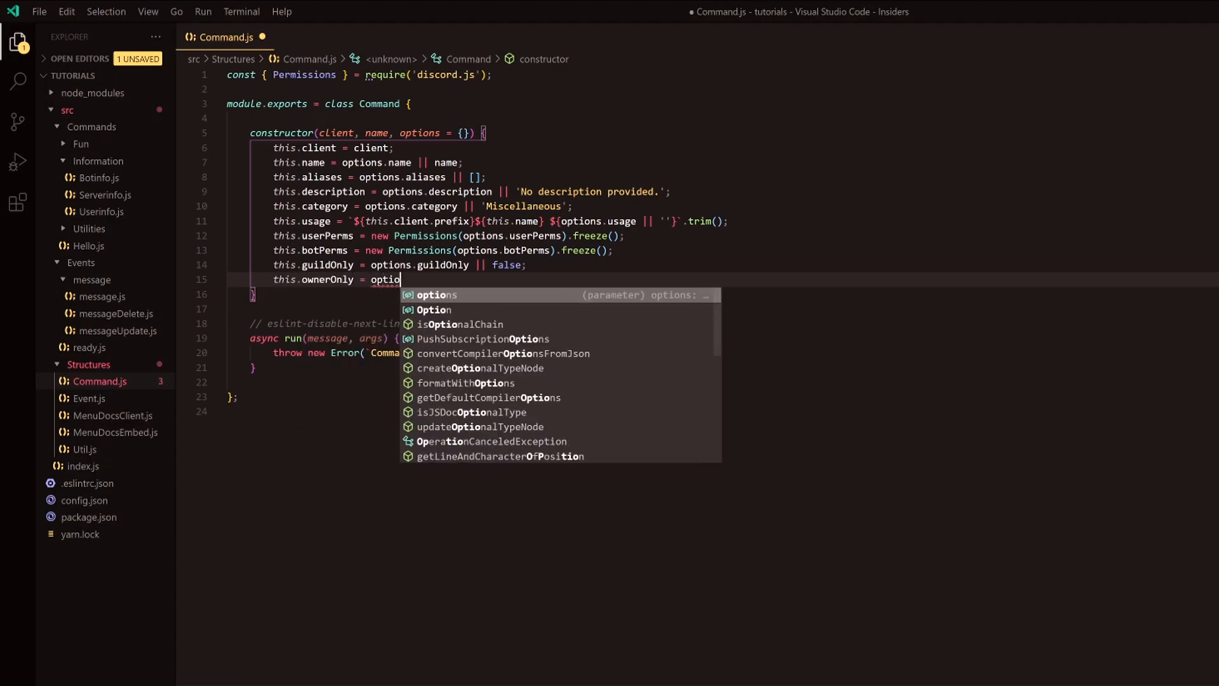
key(BackSpace)
text(p)
key(BackSpace)
text(ns.owne)
key(Tab)
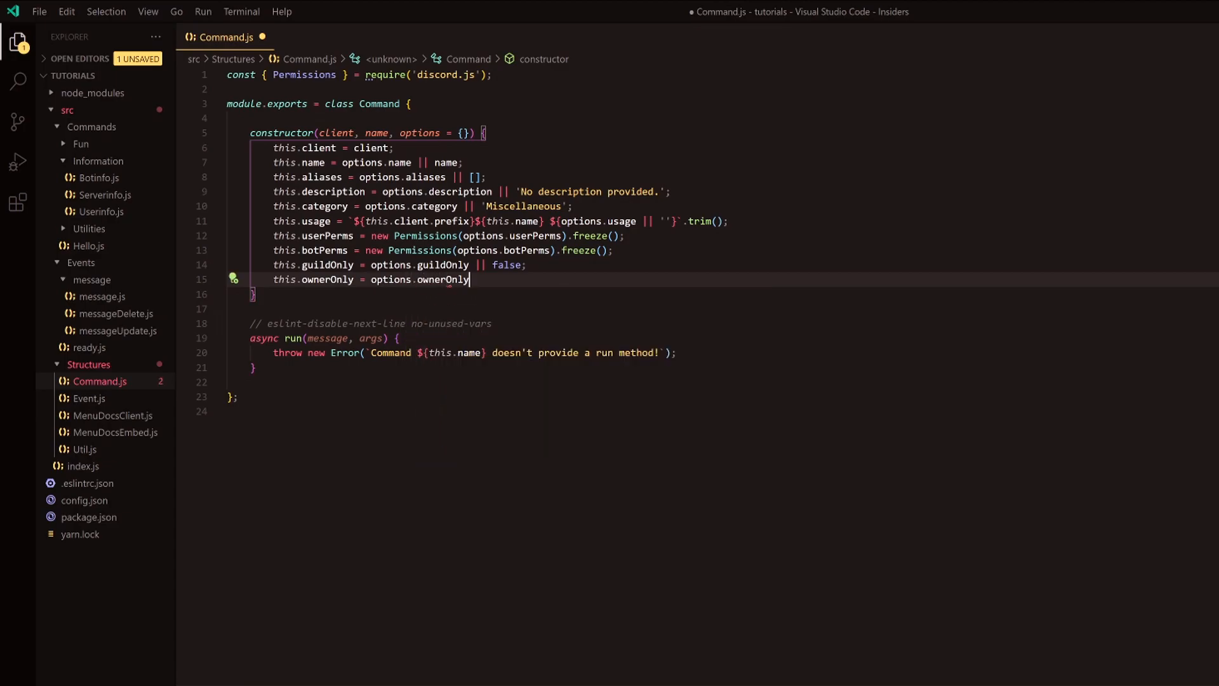
text( || false;)
- Add this.nsfw and this.args lines defaulting to false and save Command.js
key(Return)
text(this.)
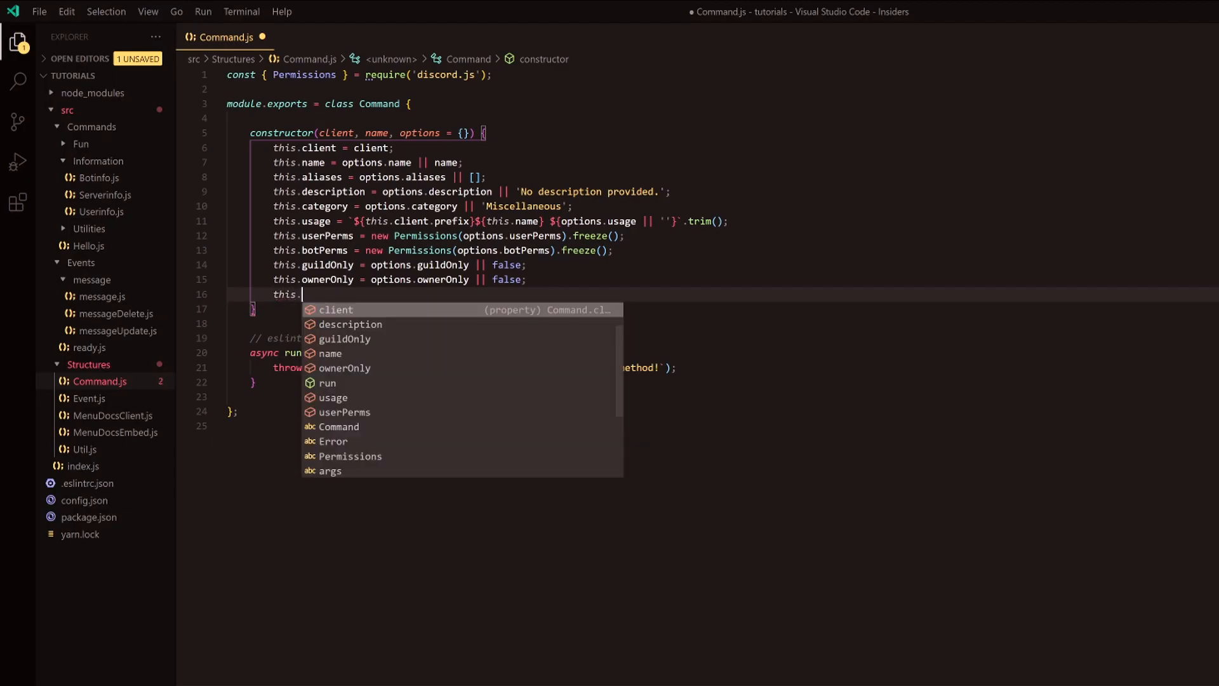
text(nsfw = )
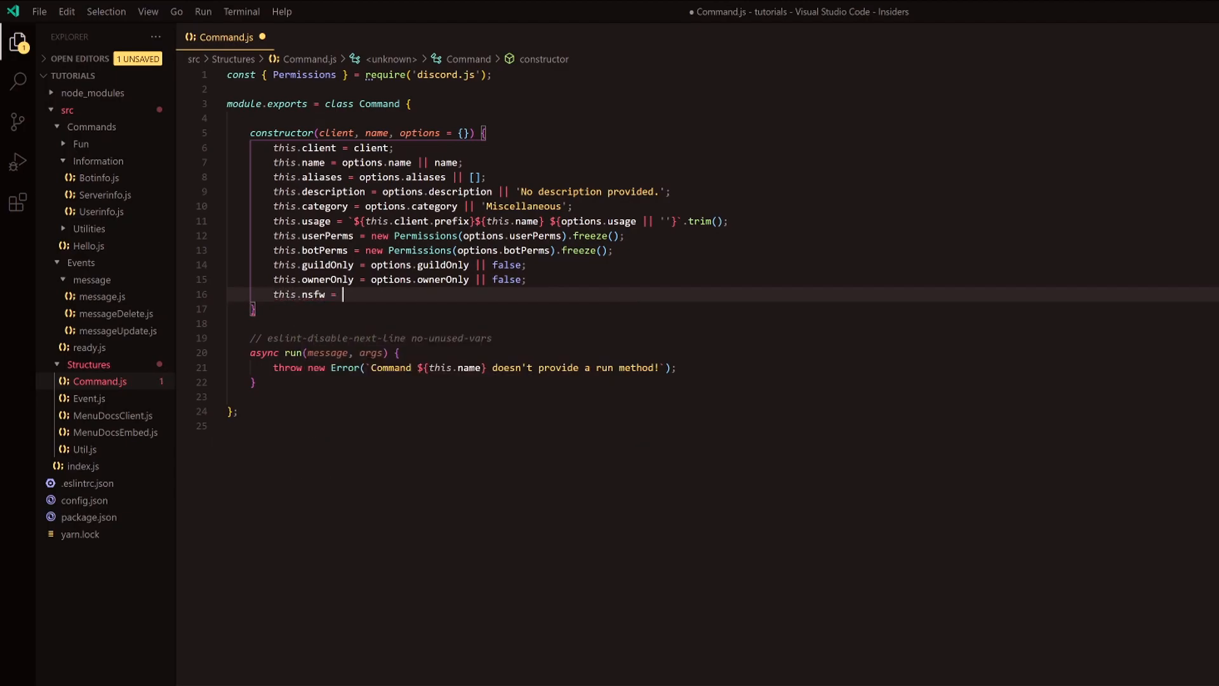
text(op)
key(Tab)
text(.ns)
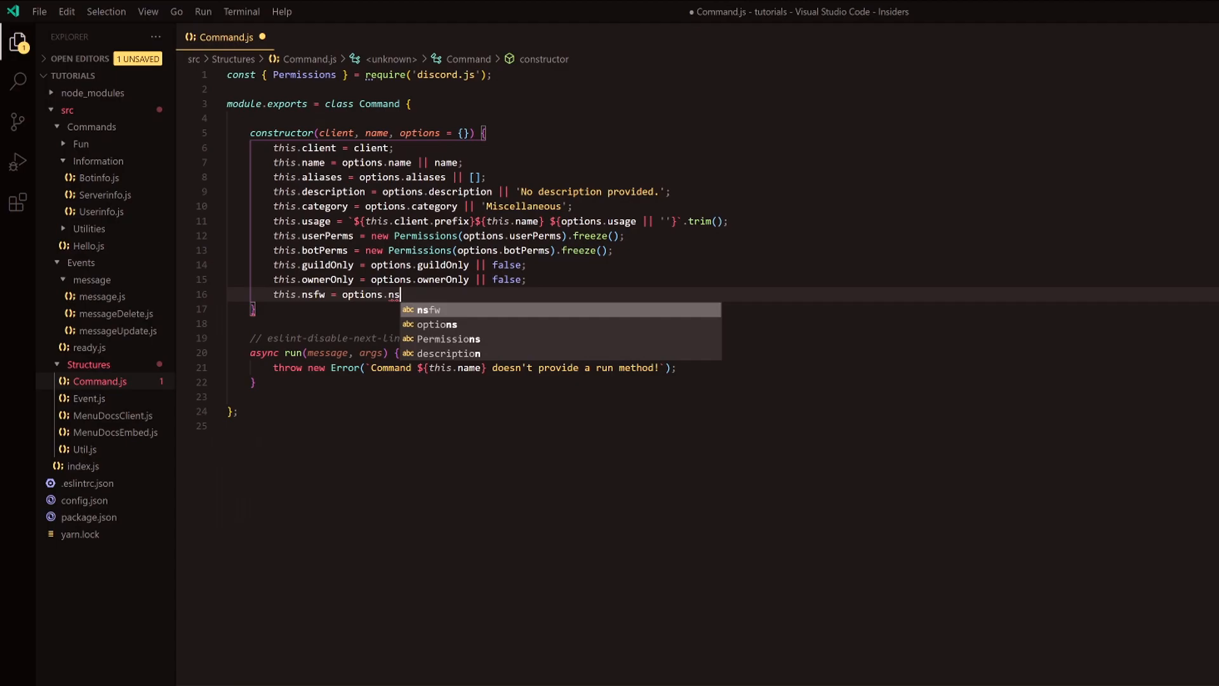
text(fw || fals)
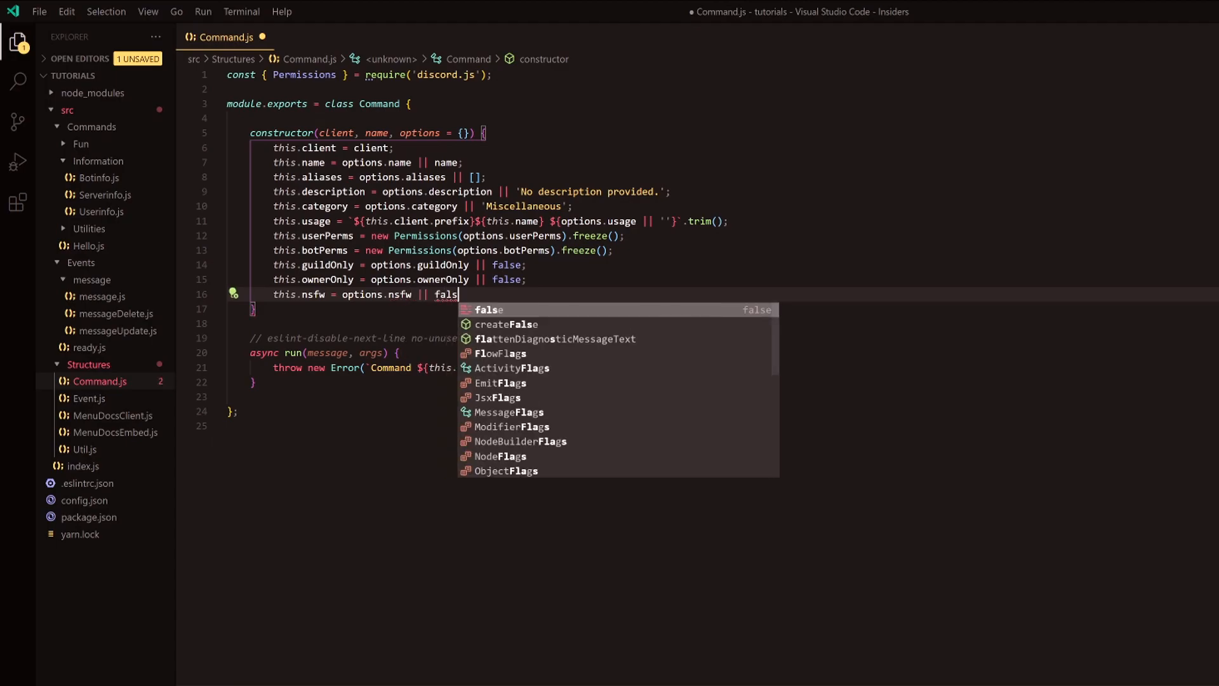
text(e;)
key(Return)
text(this.)
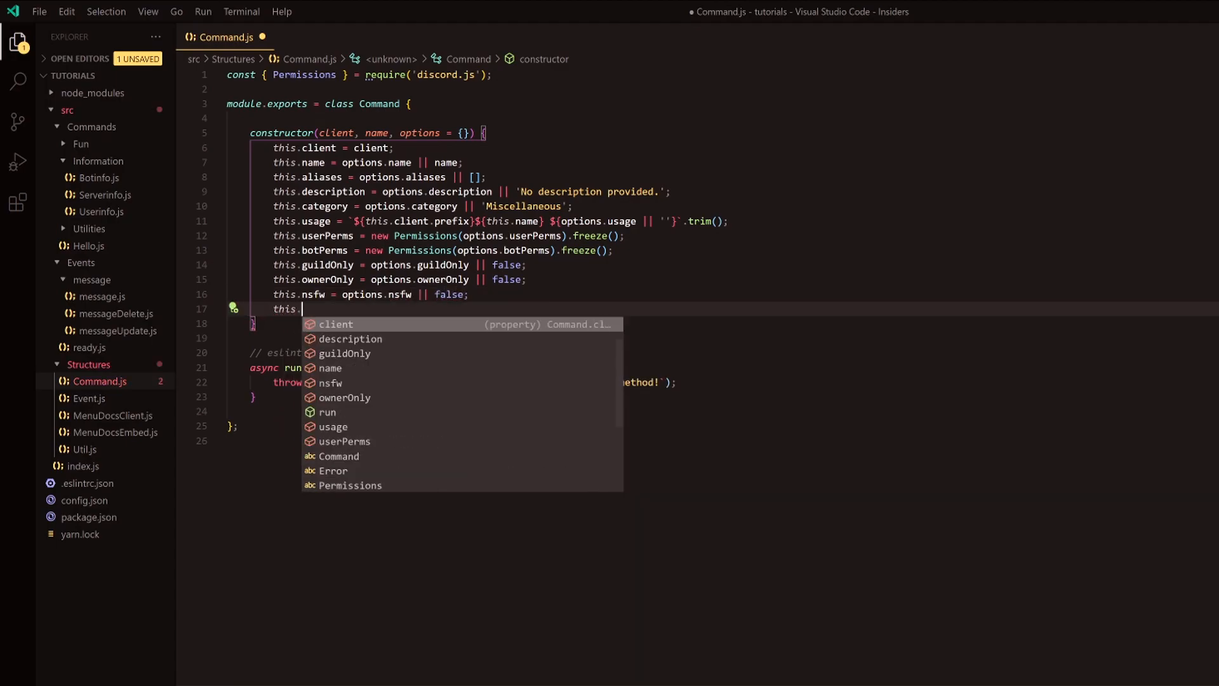
text(args = opt)
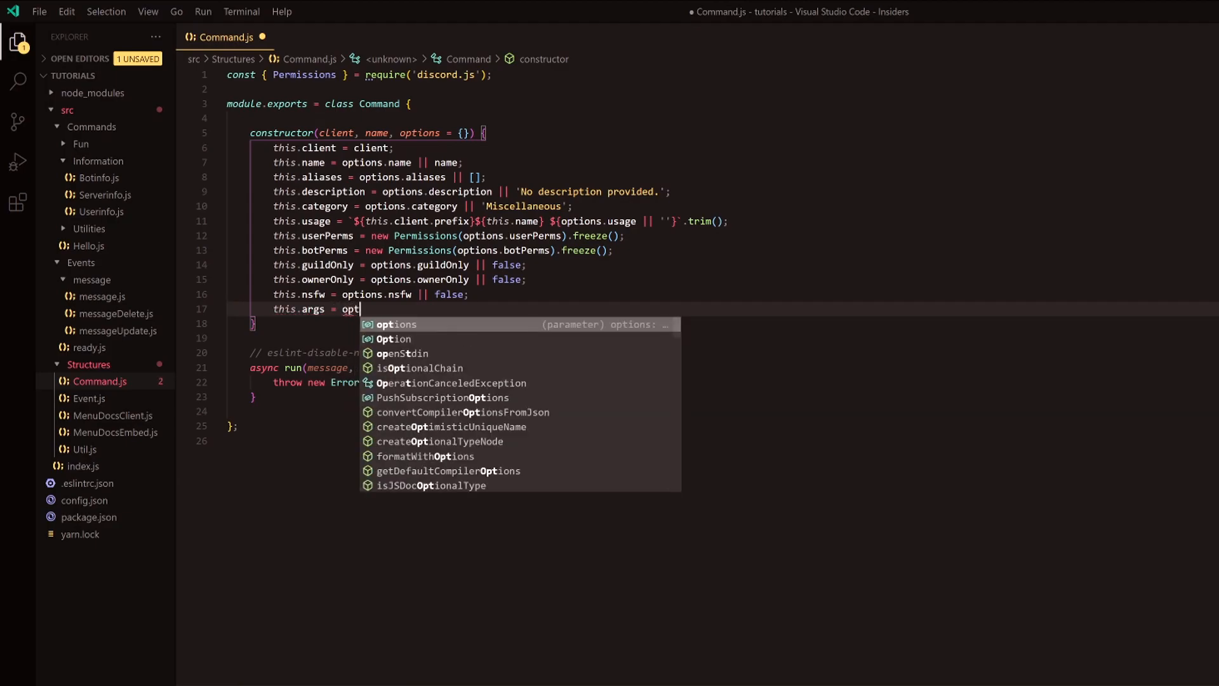
text(ion)
key(BackSpace)
key(BackSpace)
text(on)
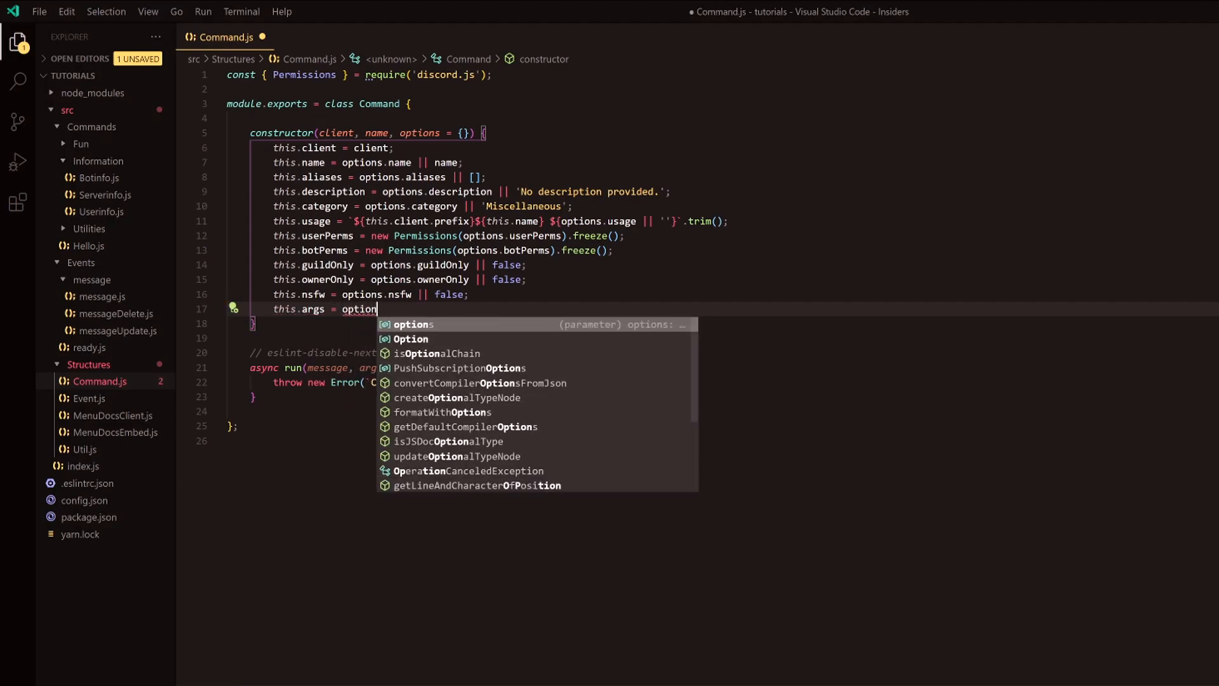
text(s.args ||)
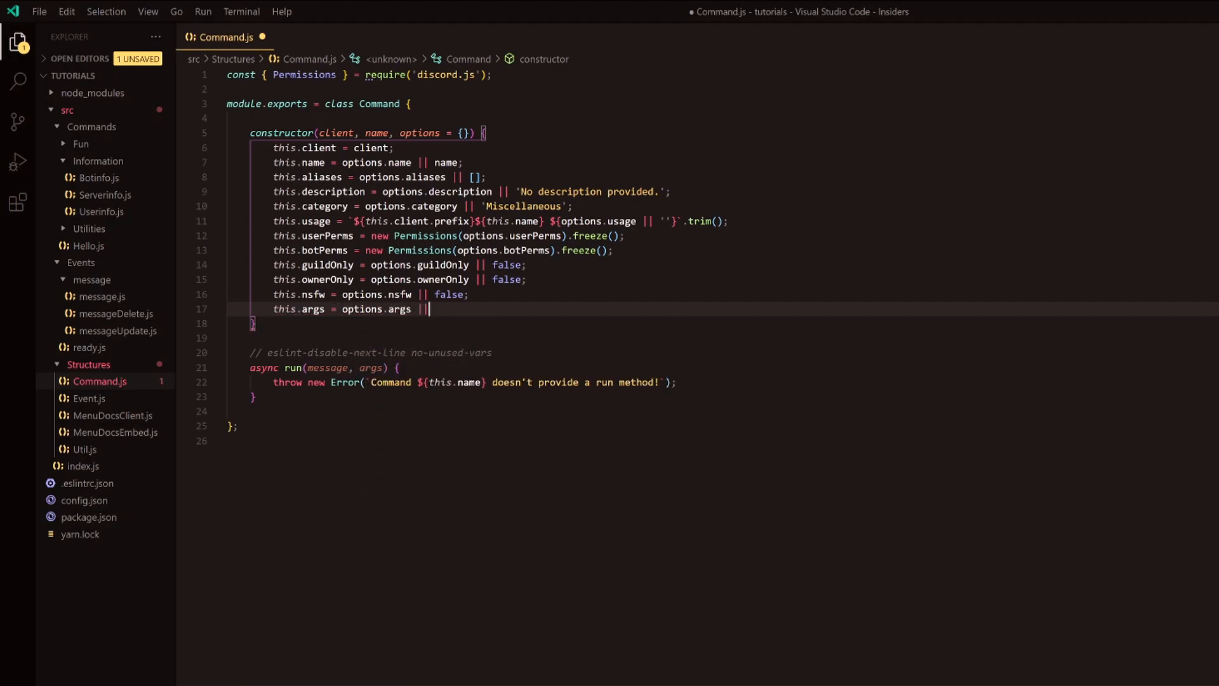
text( false;)
key(Up)
key(Up)
key(Up)
key(End)
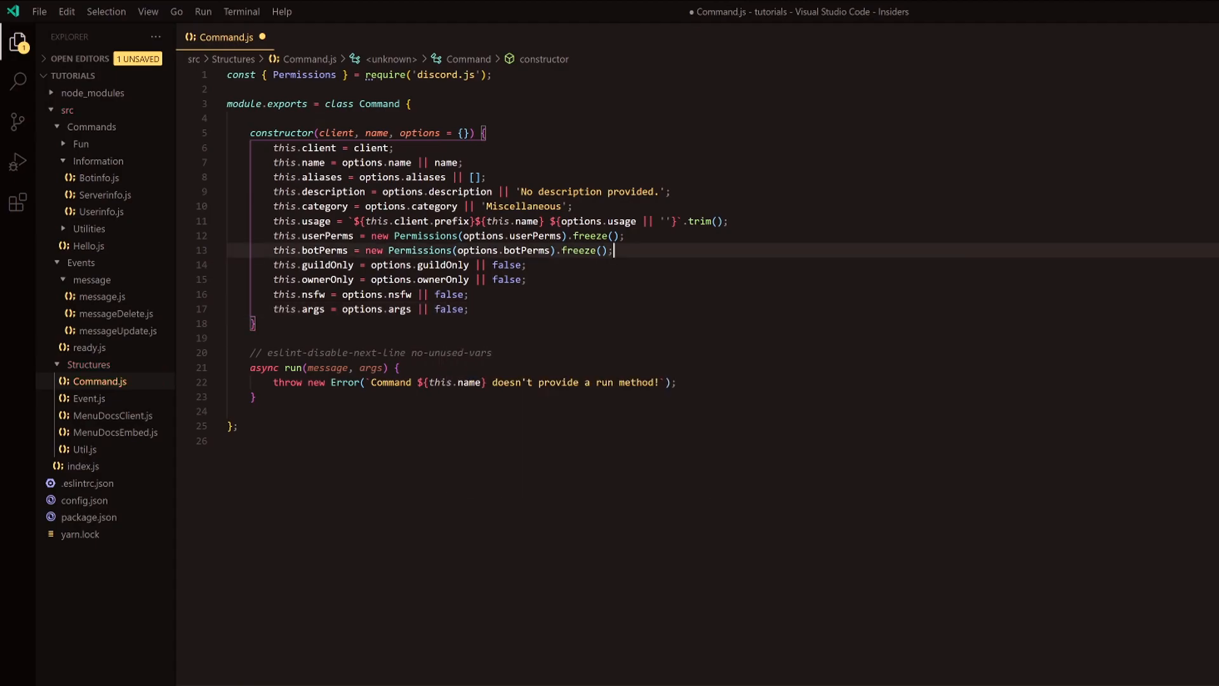
key(ctrl+s)
- Close Command.js, review message.js at the if (command) block, then open .eslintrc.json
click(262, 38)
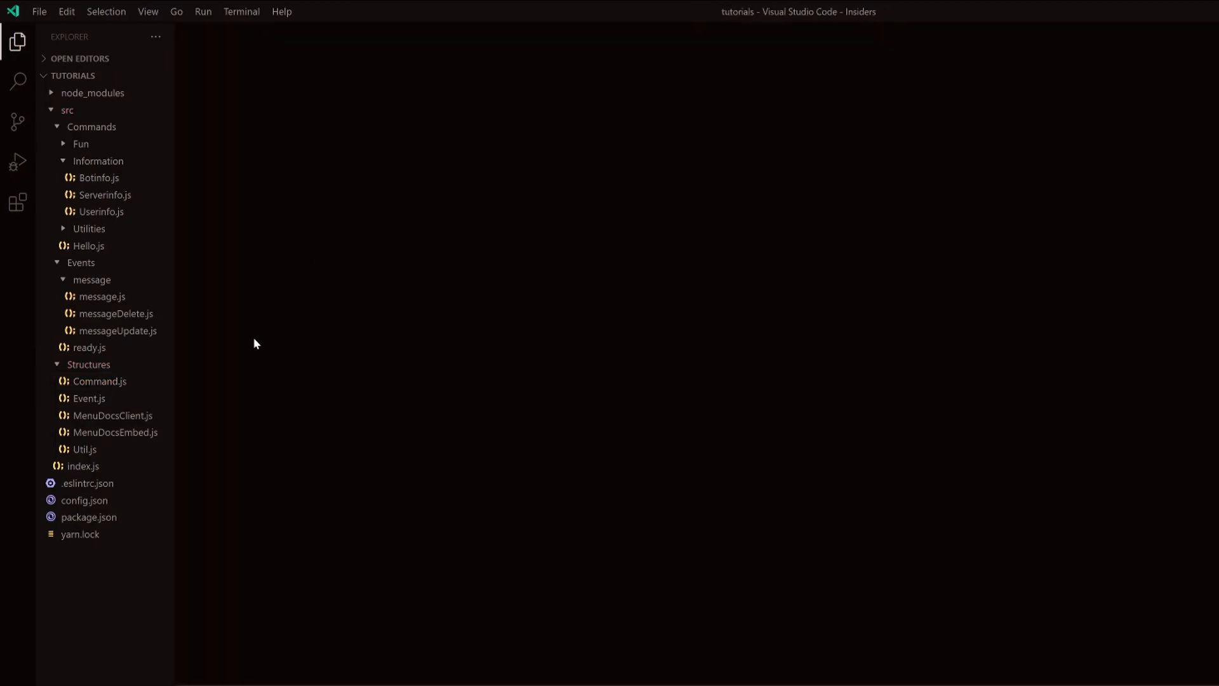
click(119, 298)
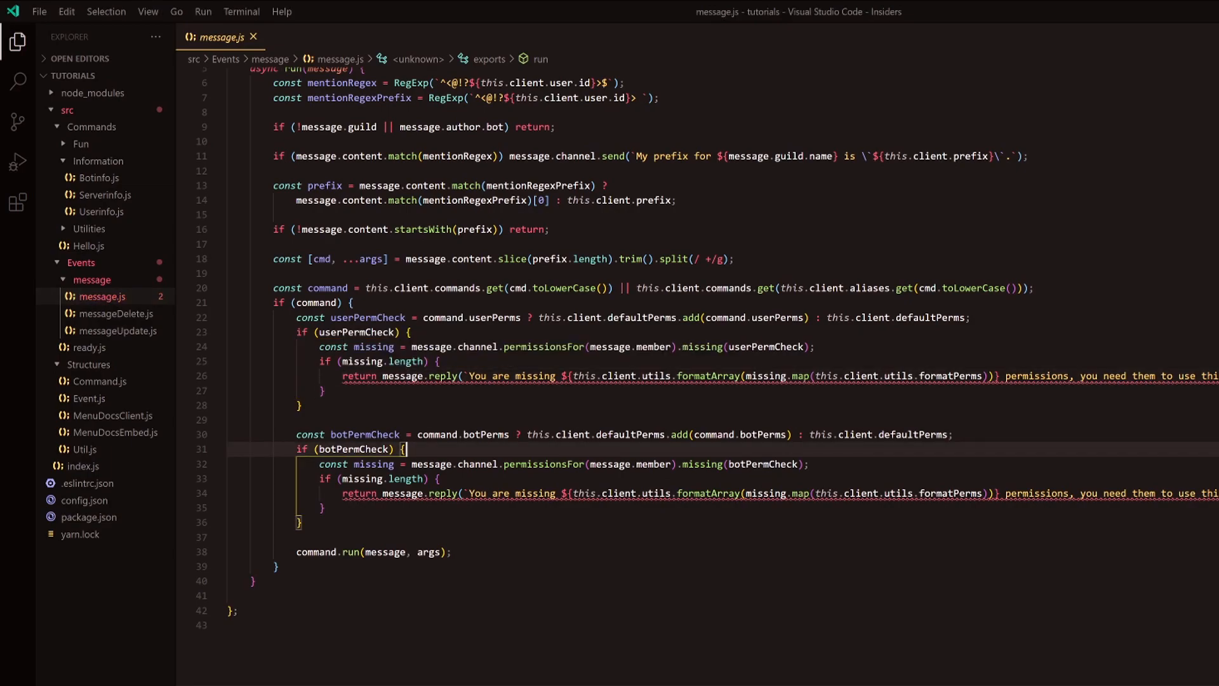
key(Up)
key(Up)
key(Up)
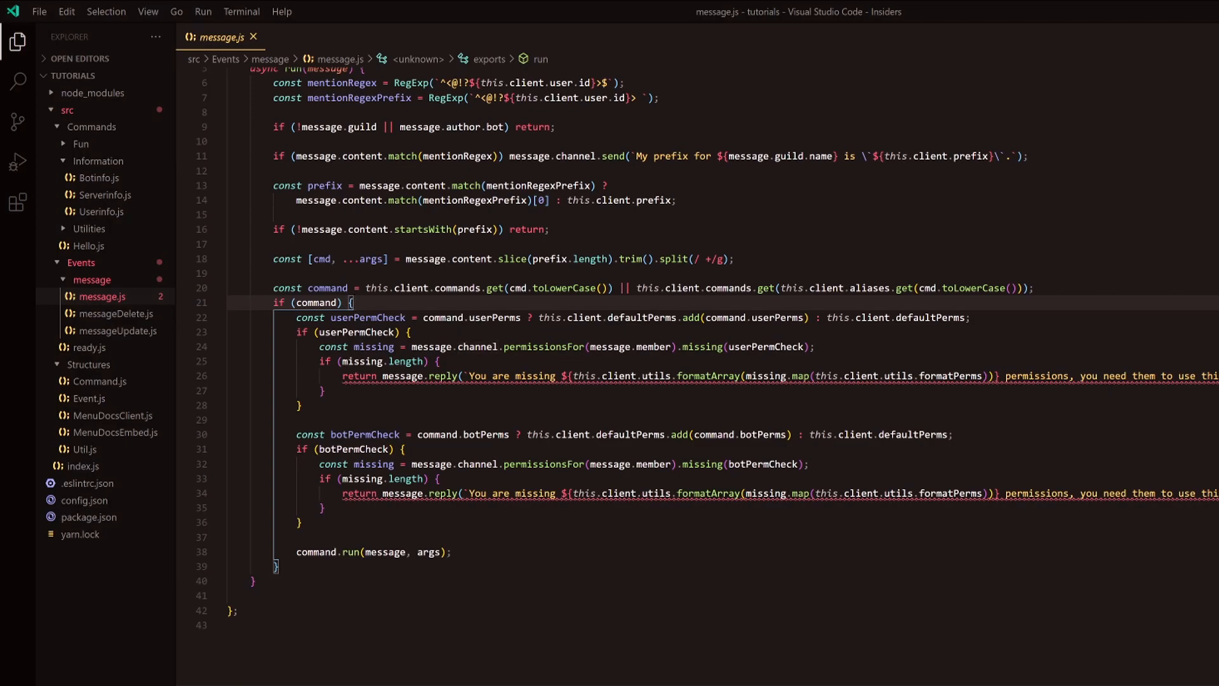
mouse_move(96, 496)
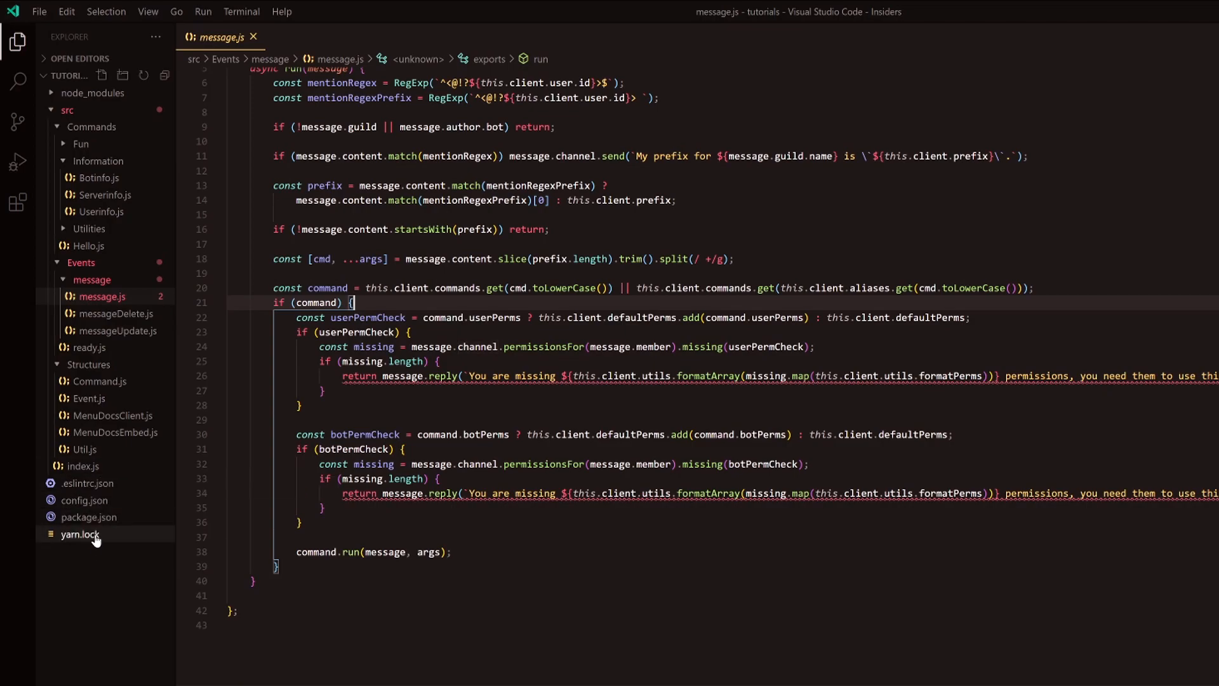
click(87, 483)
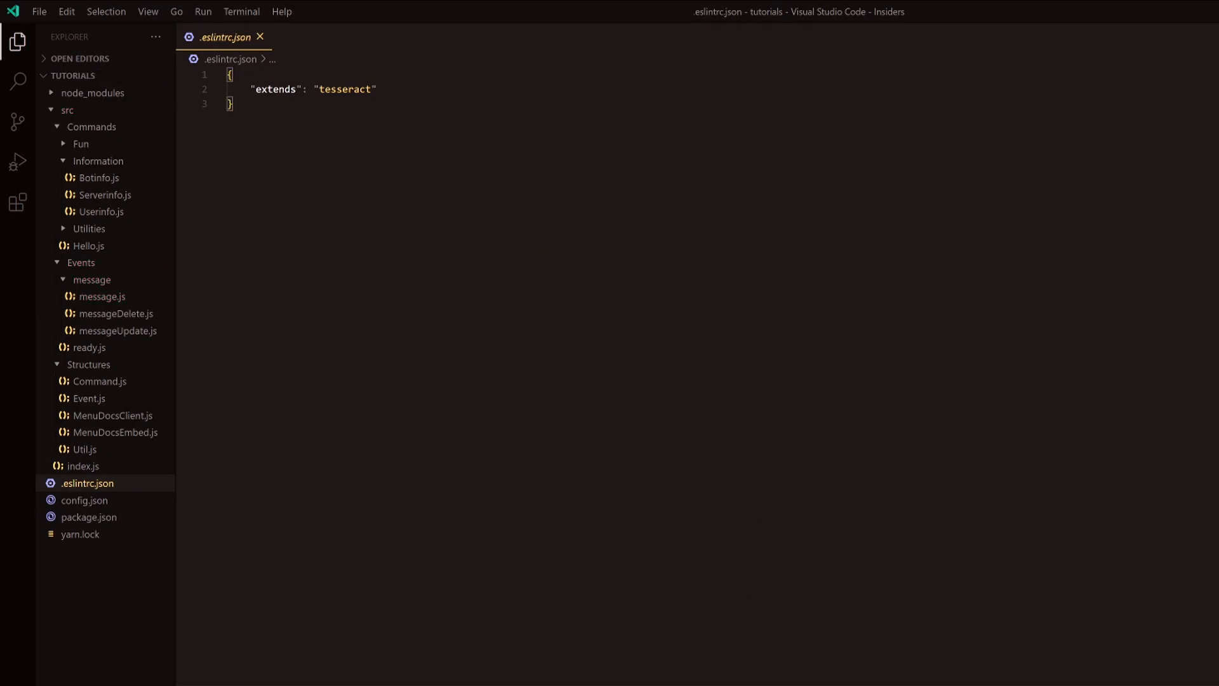
- Paste the rule "complexity": ["error", { "max": 30 }] after "tesseract" and save .eslintrc.json
click(377, 89)
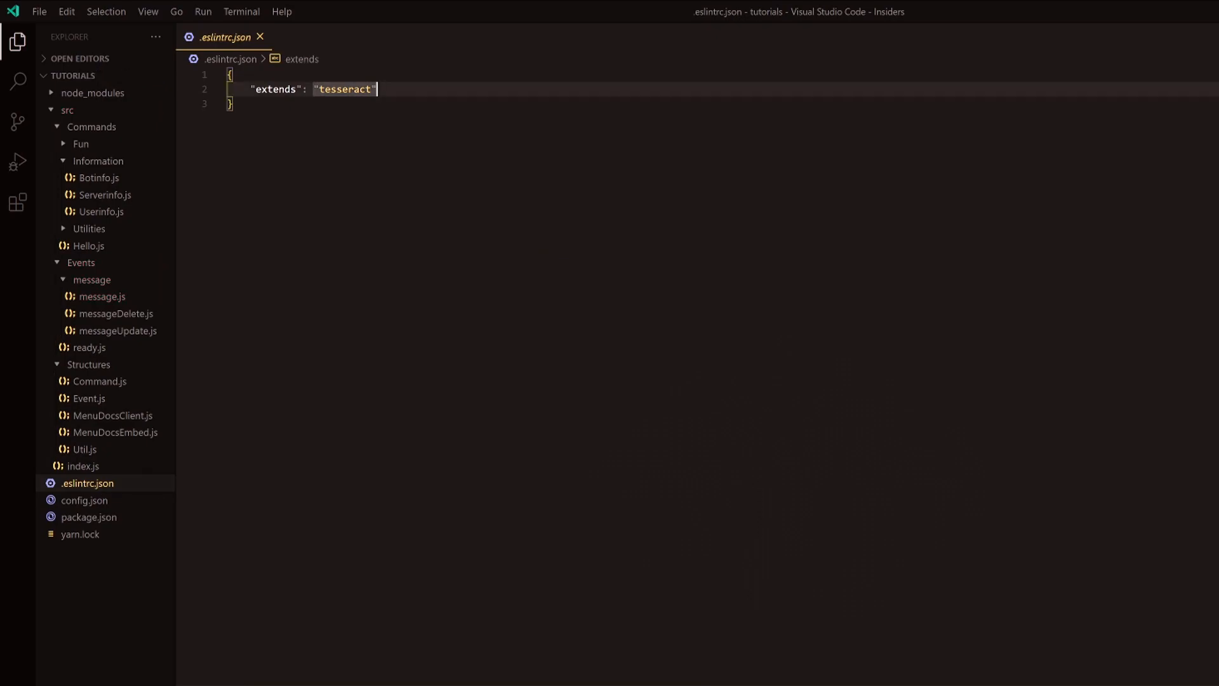
text(,)
key(Return)
text("complexity": ["error", { "max": 30 }])
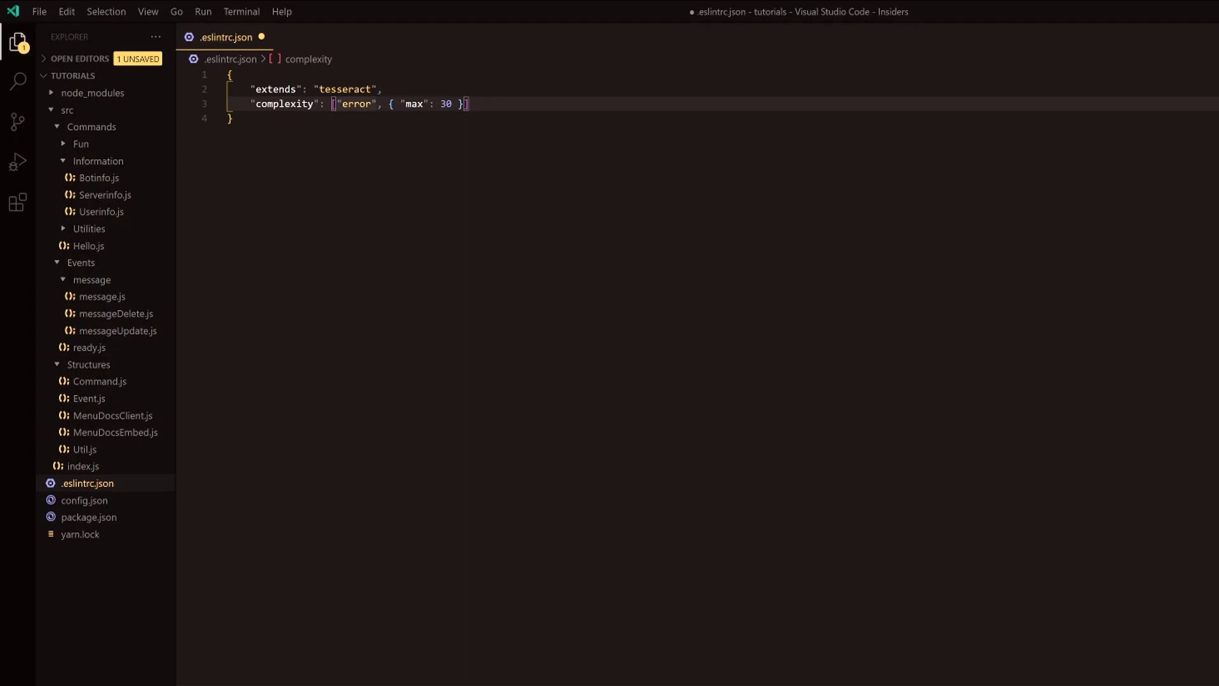
double_click(349, 103)
key(Down)
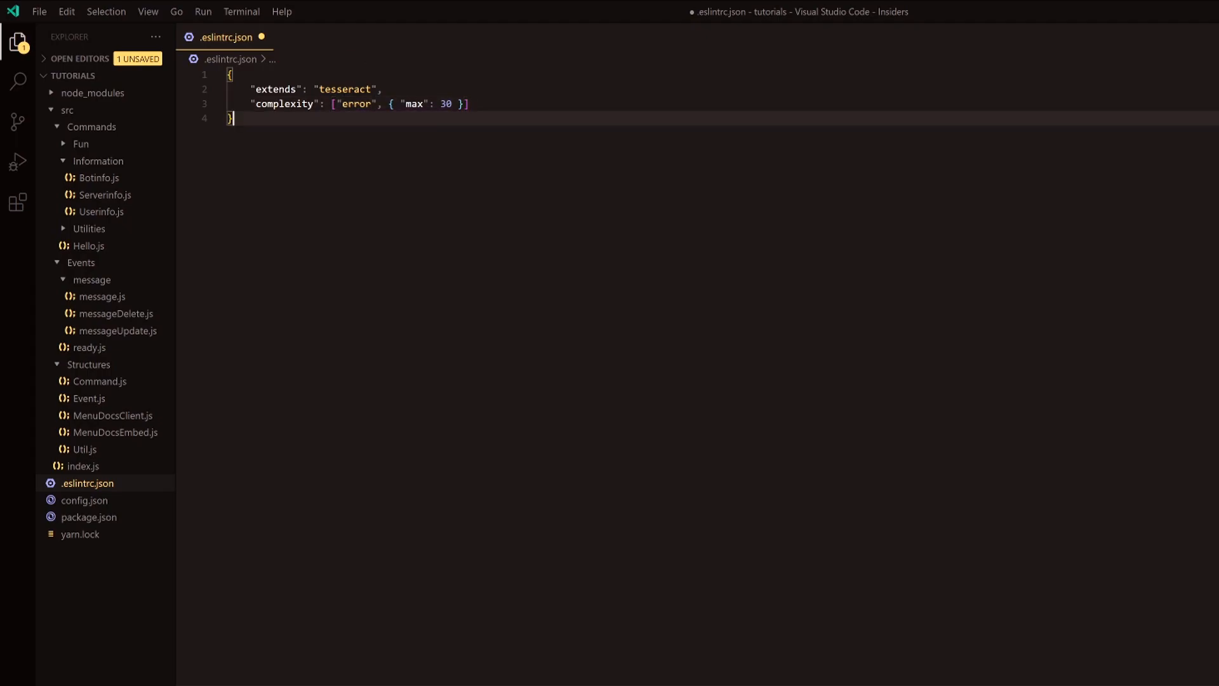
key(Up)
key(ctrl+s)
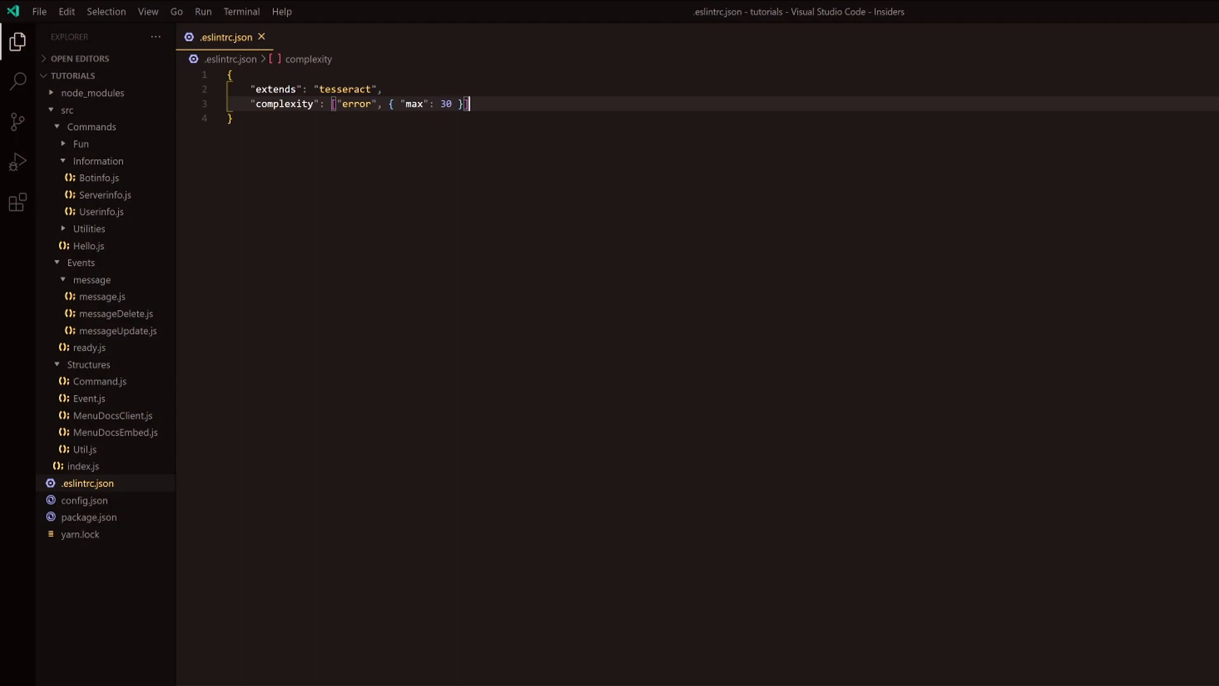
mouse_move(112, 415)
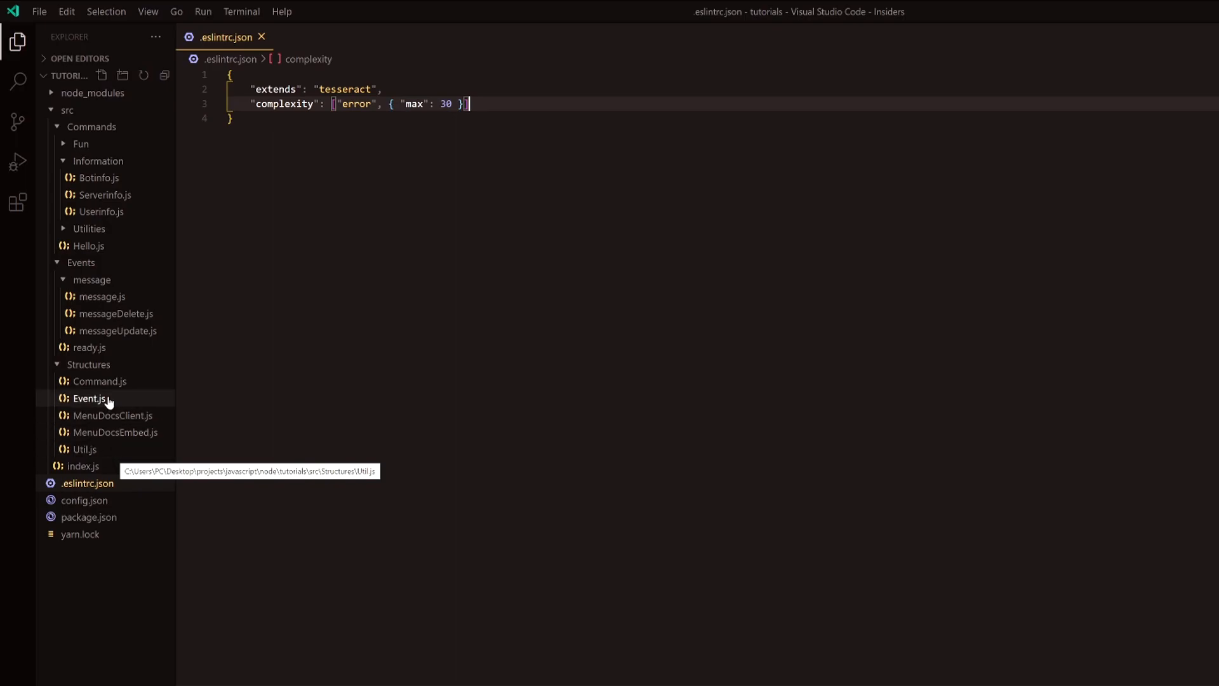
- In message.js write the ownerOnly condition using this.client.utils.checkOwner(message.author.id)
click(118, 303)
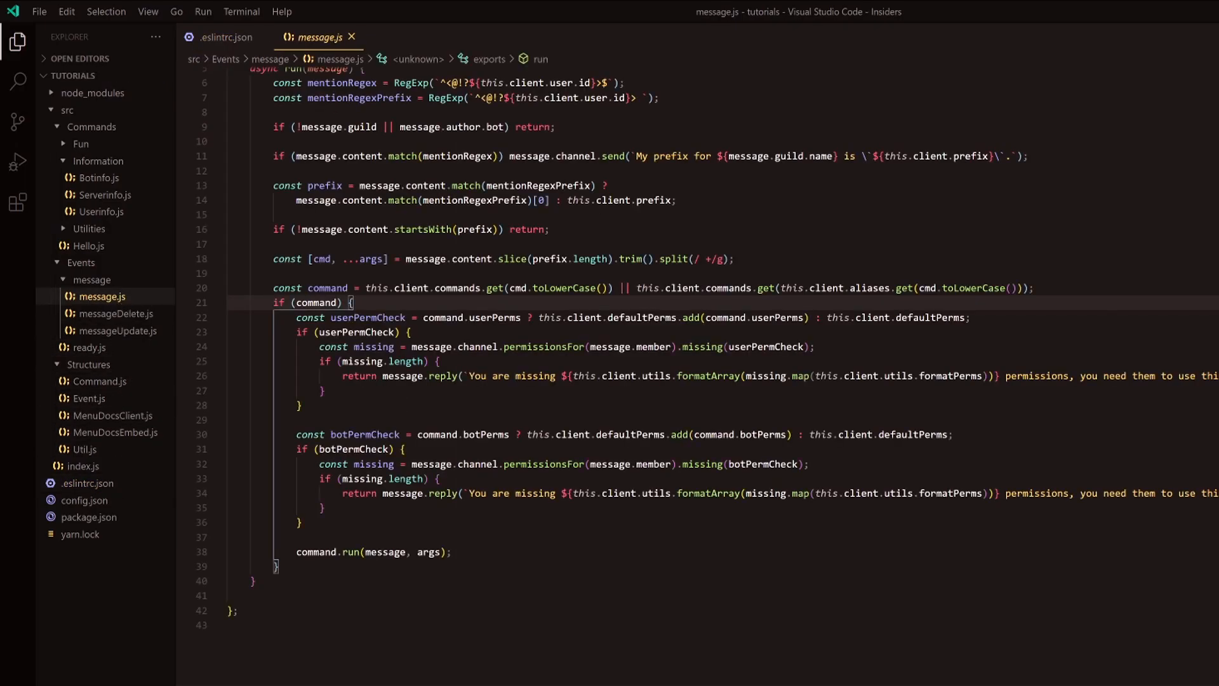
click(259, 37)
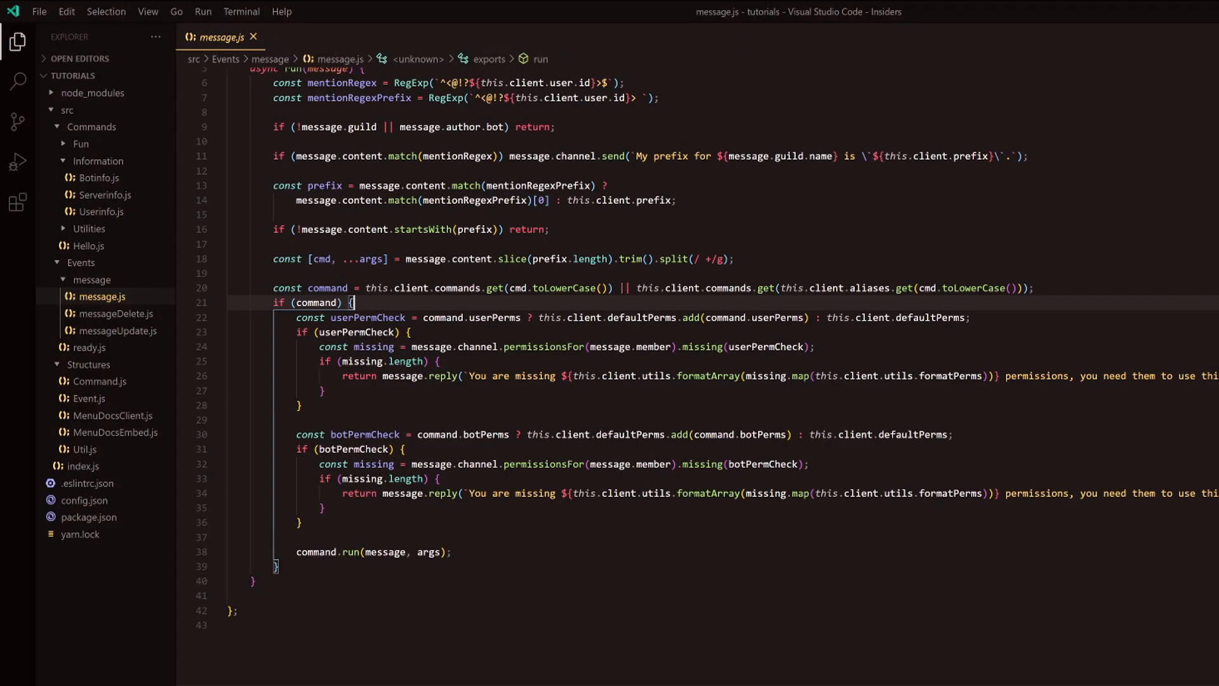
key(Return)
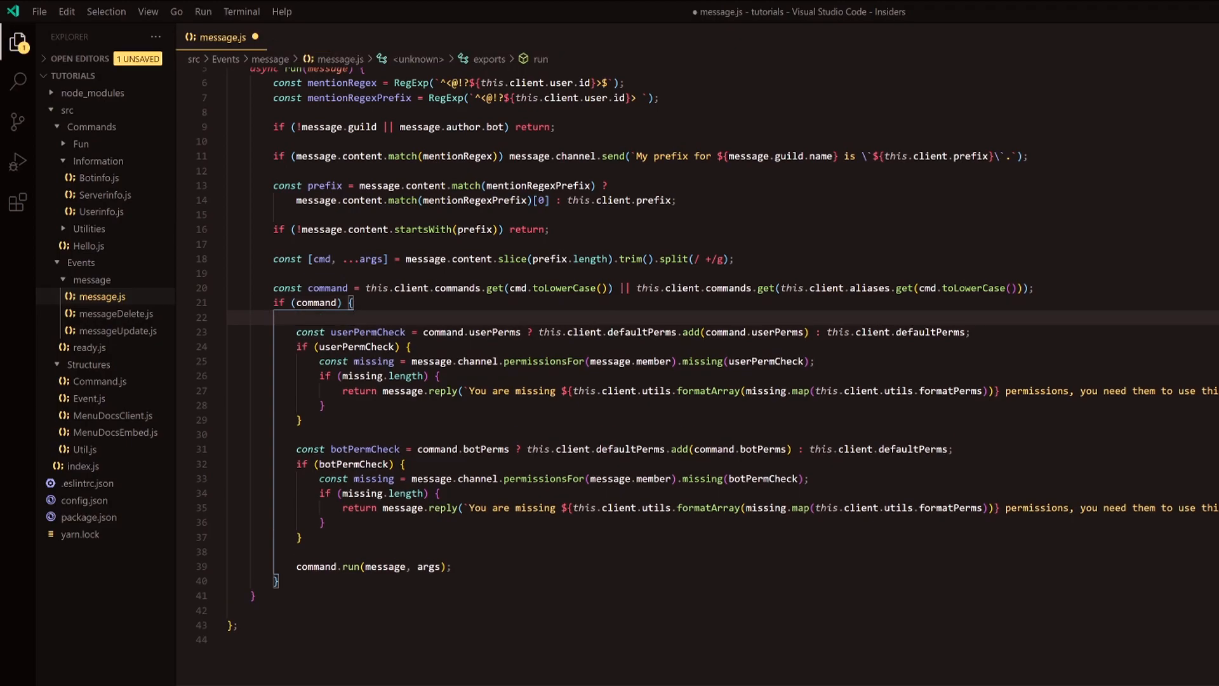
text(if(command.)
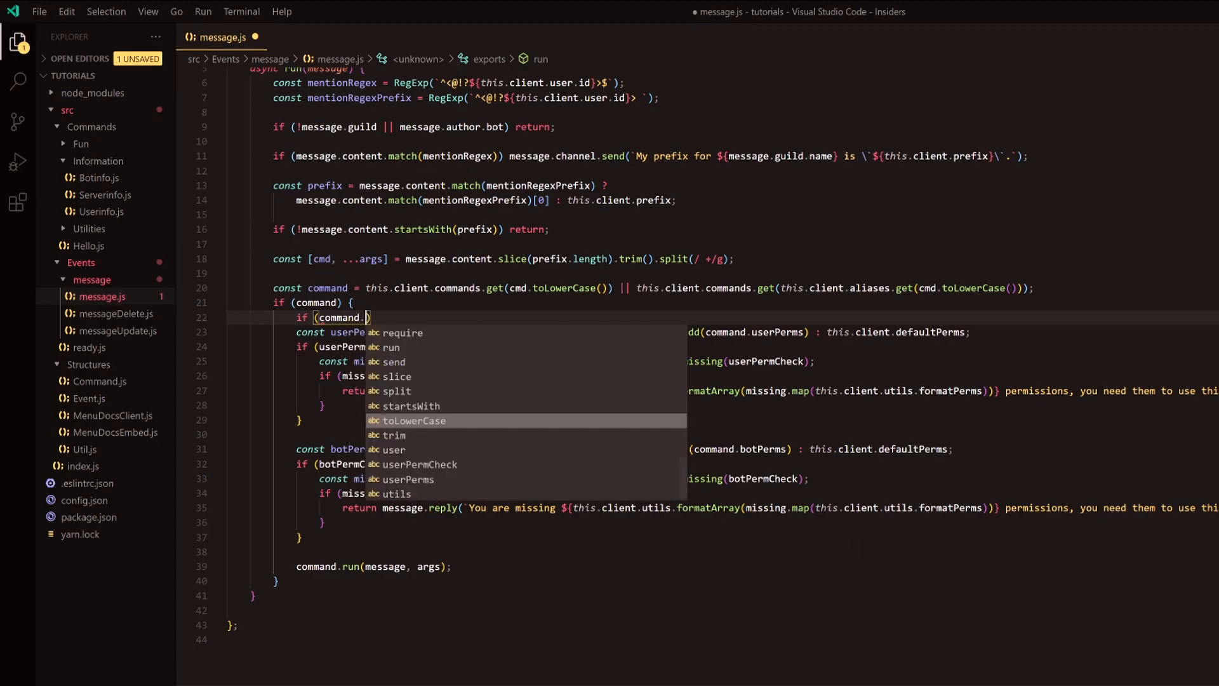
text(ownerOnly && !th)
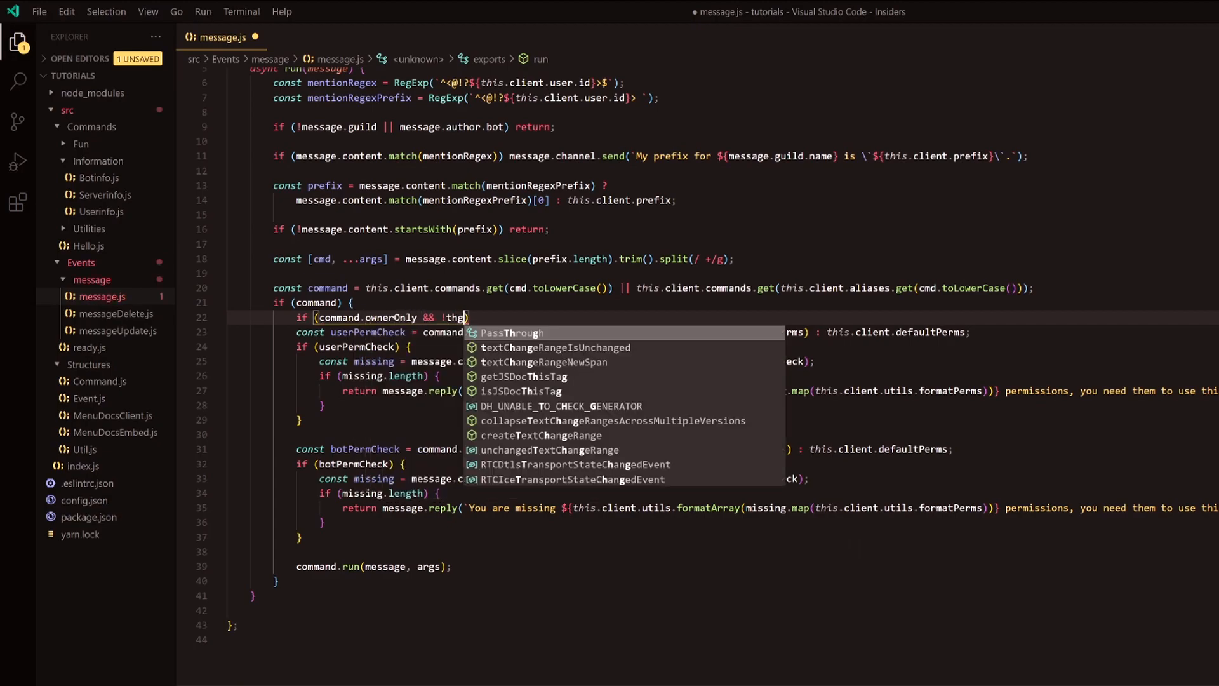
text(g)
key(BackSpace)
text(is.client)
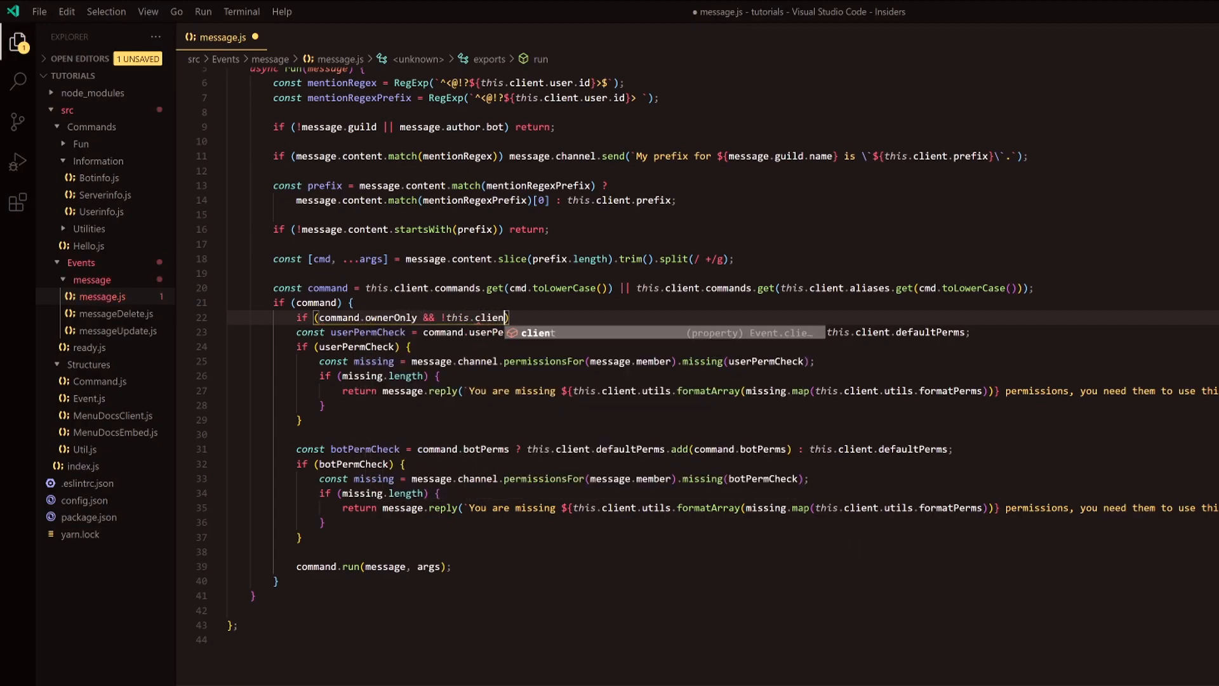
text(.utils)
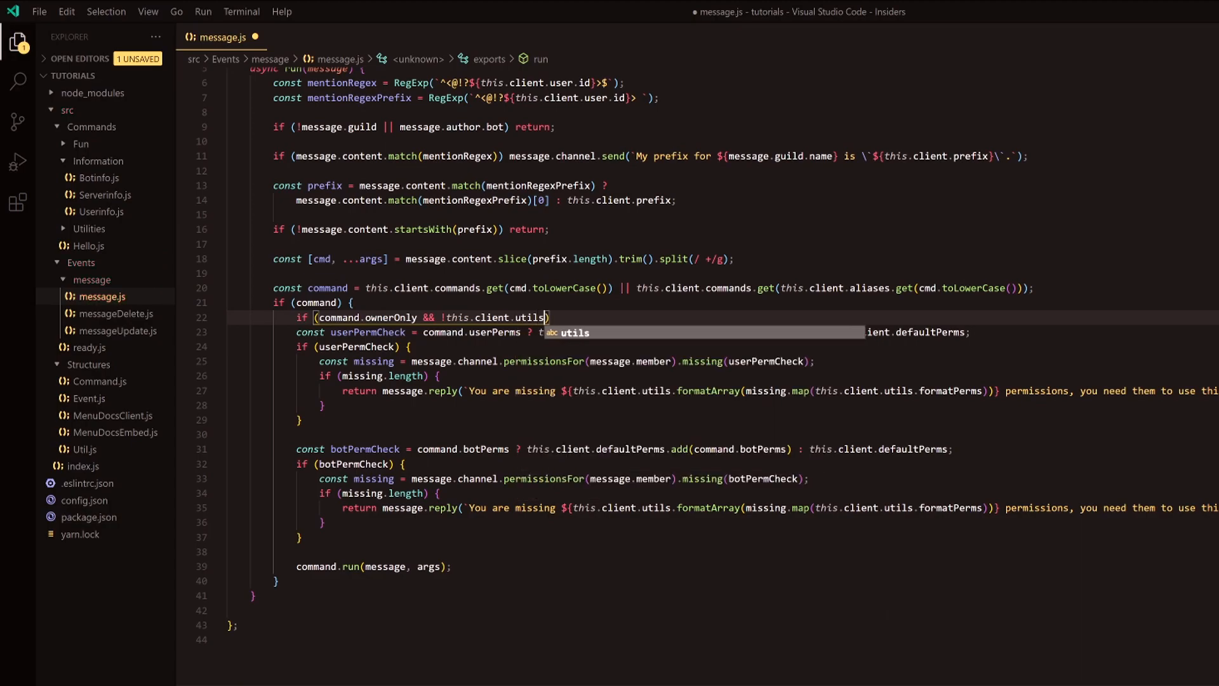
text(.checkOwner()
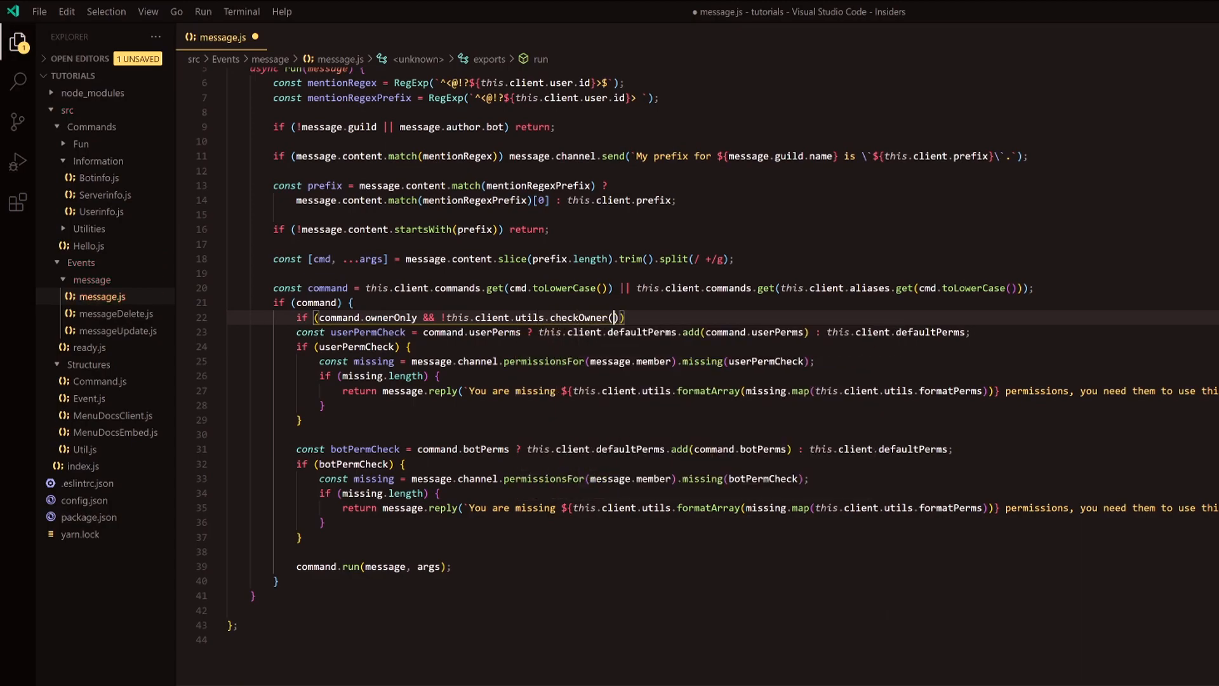
text(message.aut)
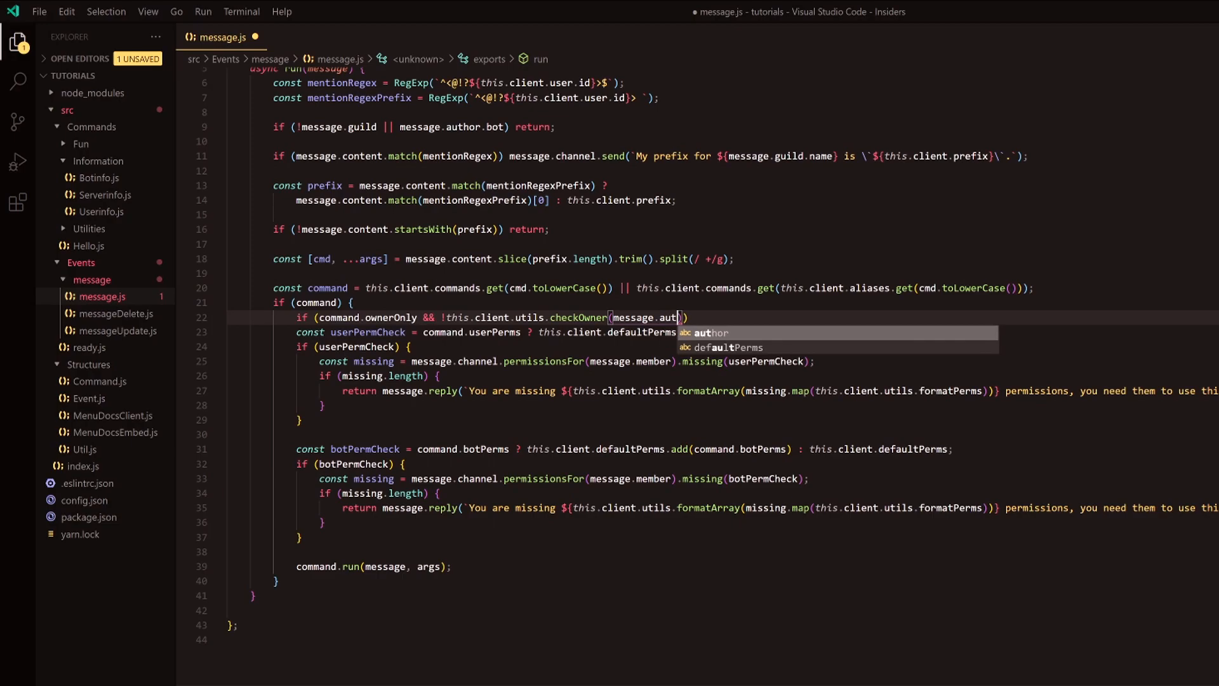
text(hor.id)) {)
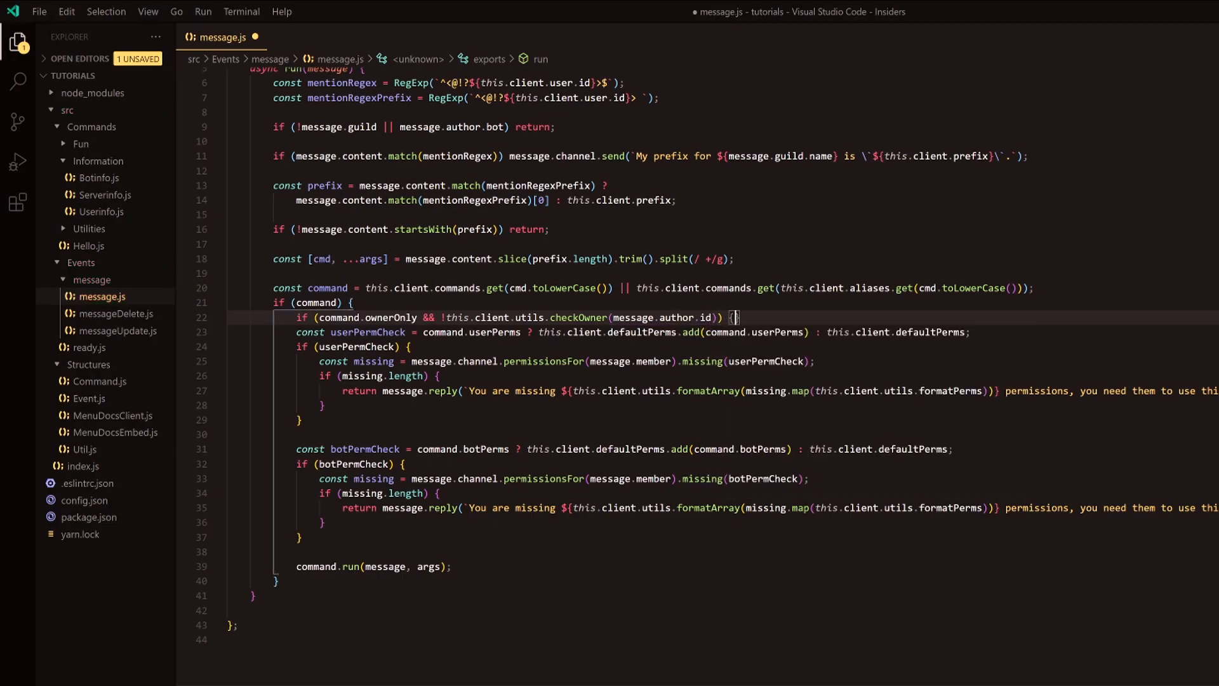
- Return message.reply('Sorry, this command can only be used by the bot owners.') inside the block
key(Return)
text(return )
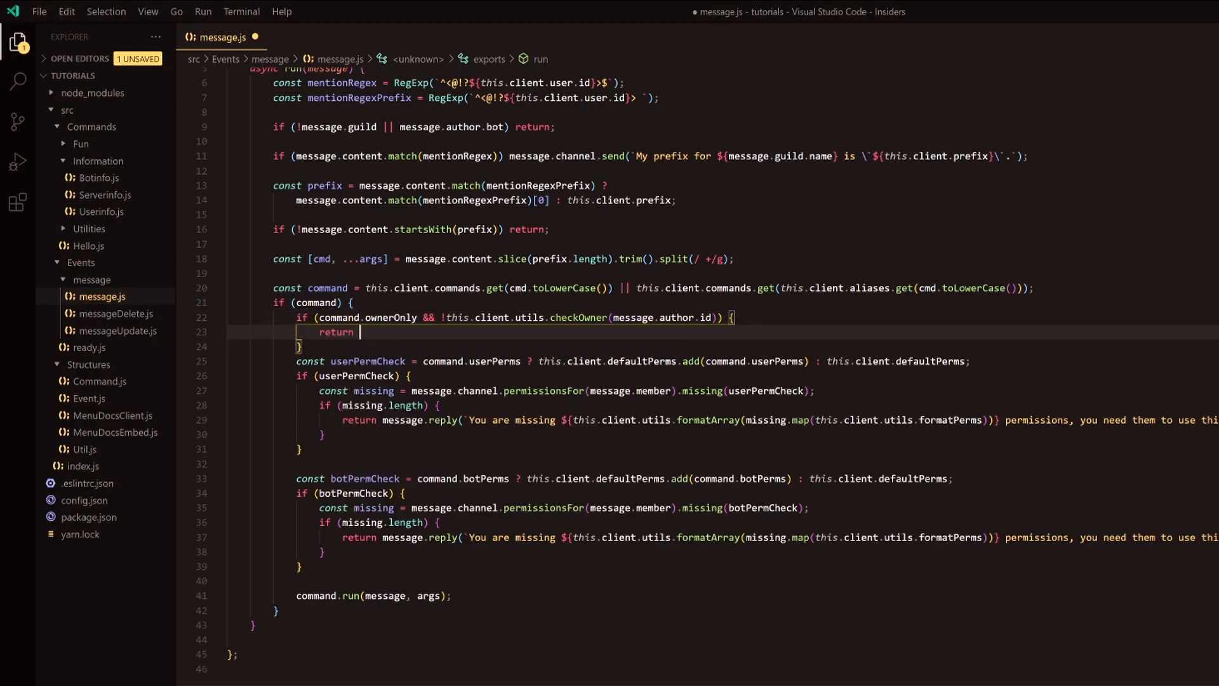
text(message.reply)
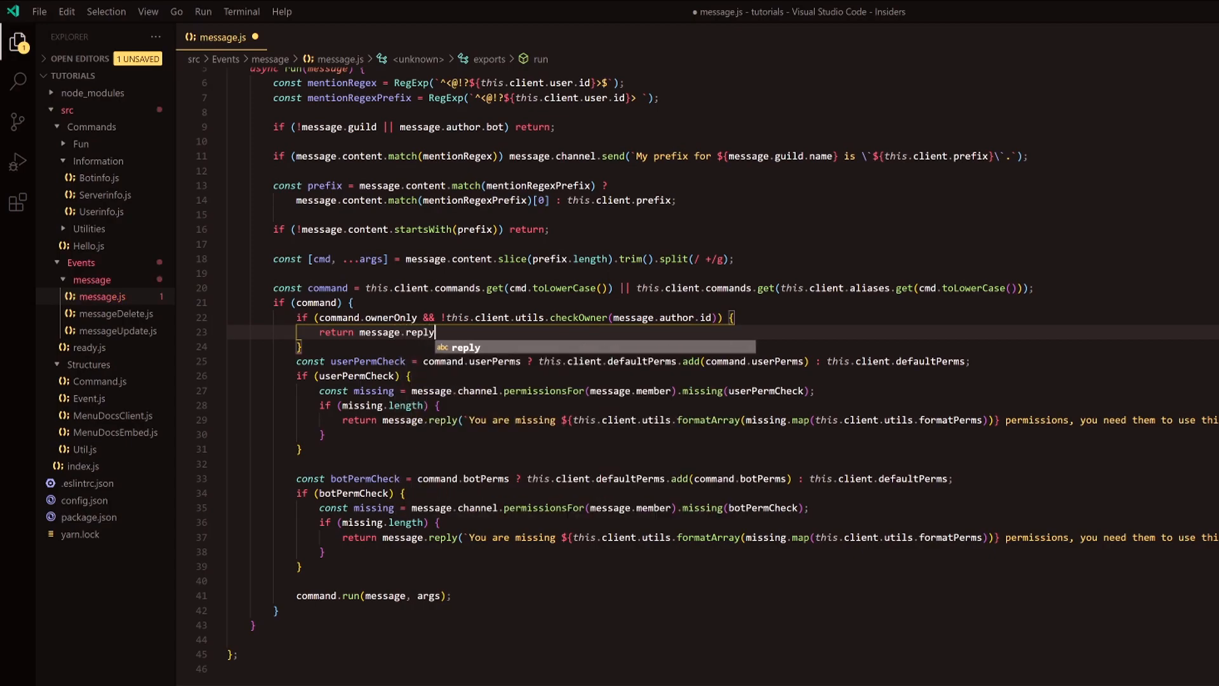
text(()
text('So)
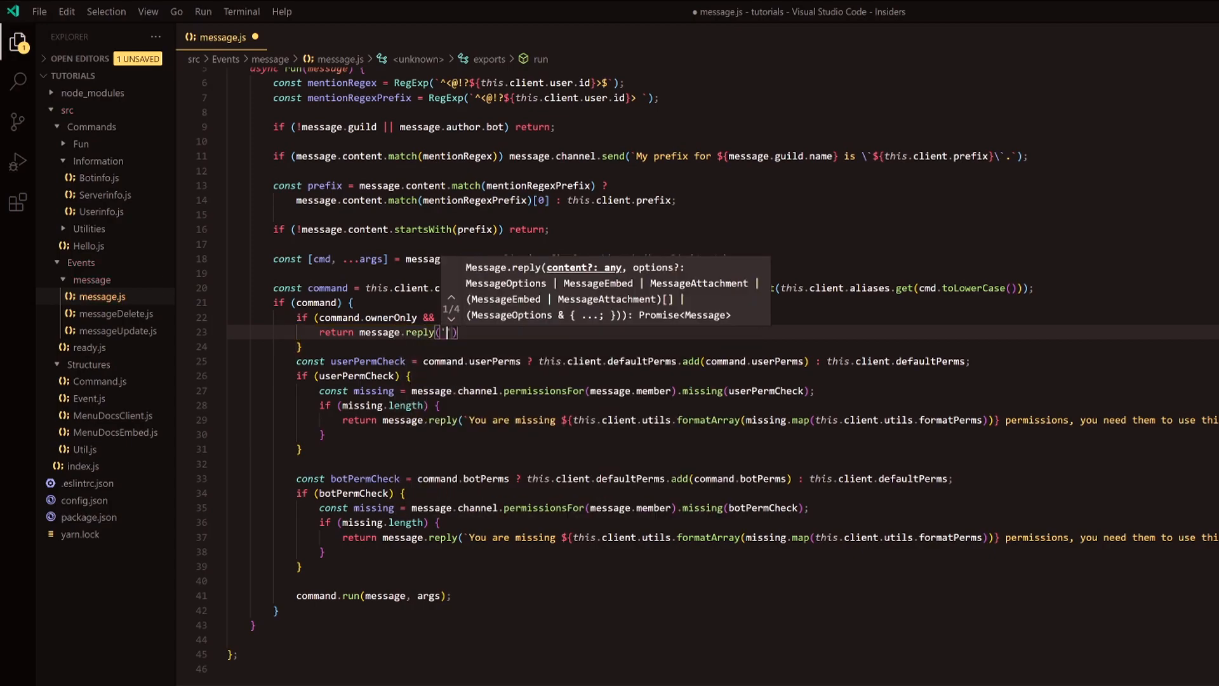
text(rry, this com)
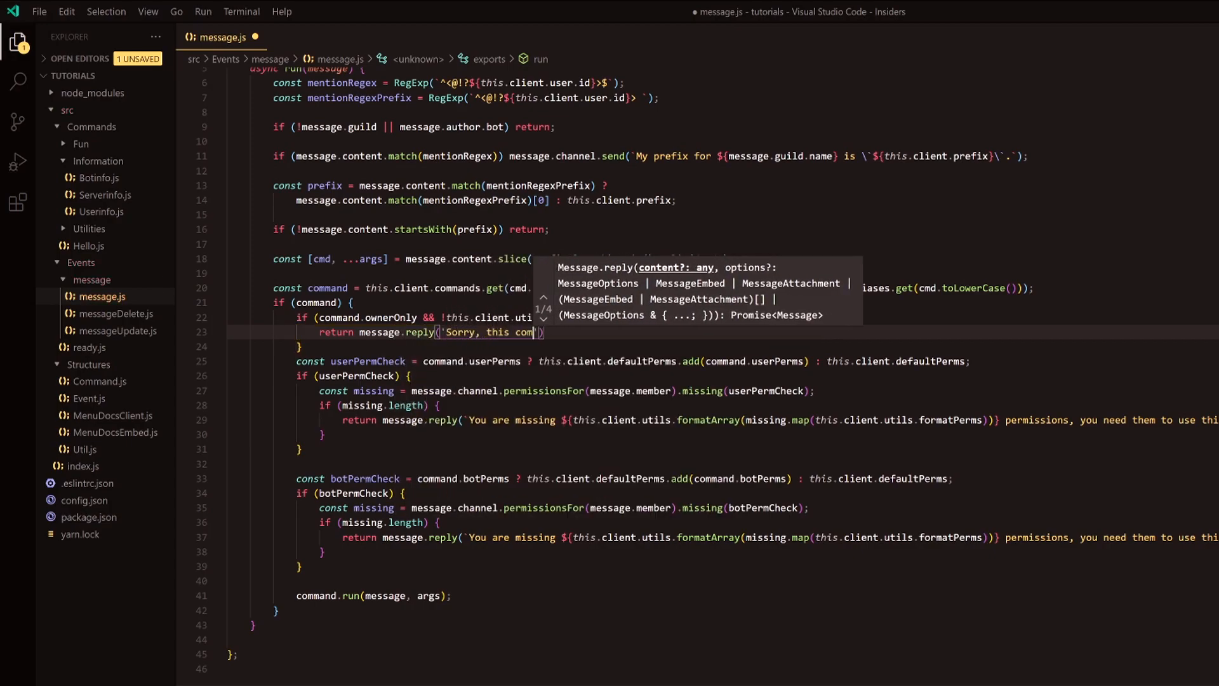
text(mand can oin)
key(BackSpace)
key(BackSpace)
text(nly be r)
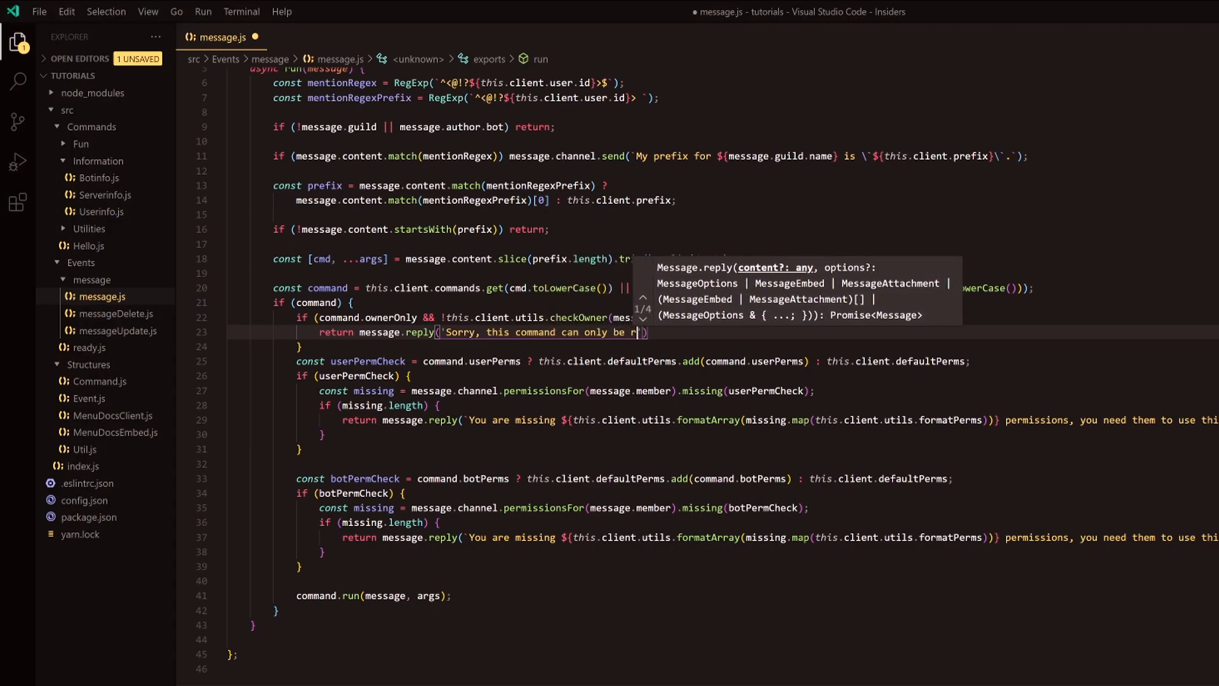
text(y be used)
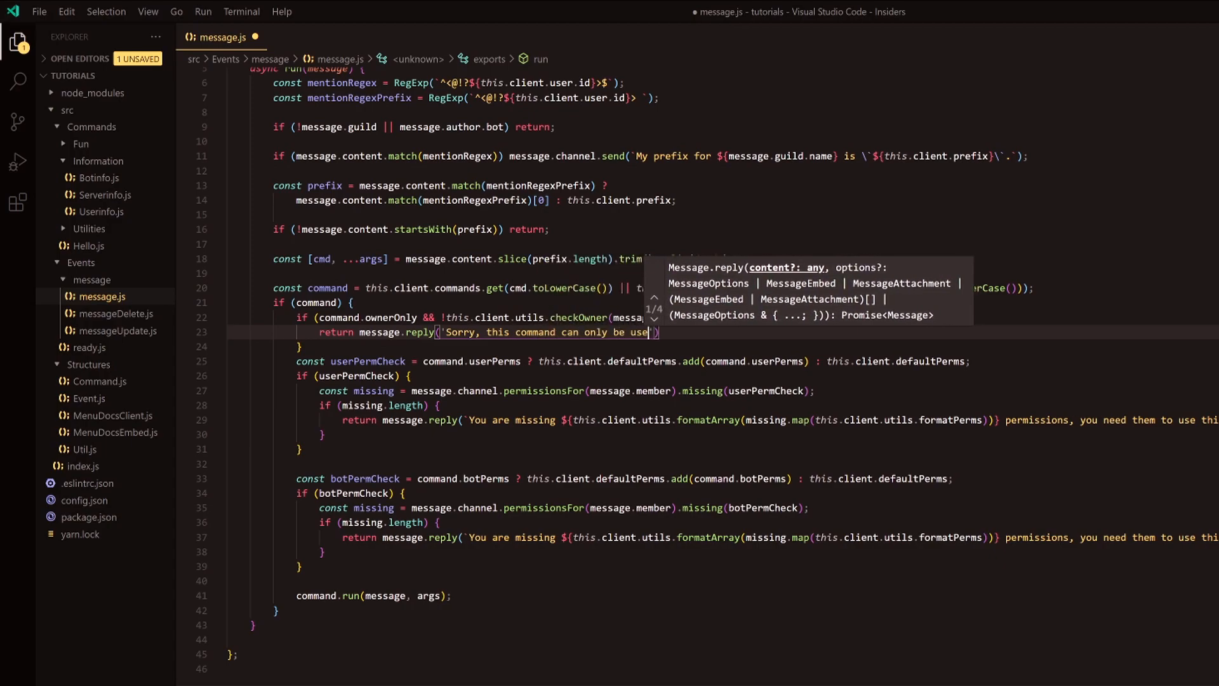
text( in a)
key(BackSpace)
key(BackSpace)
key(BackSpace)
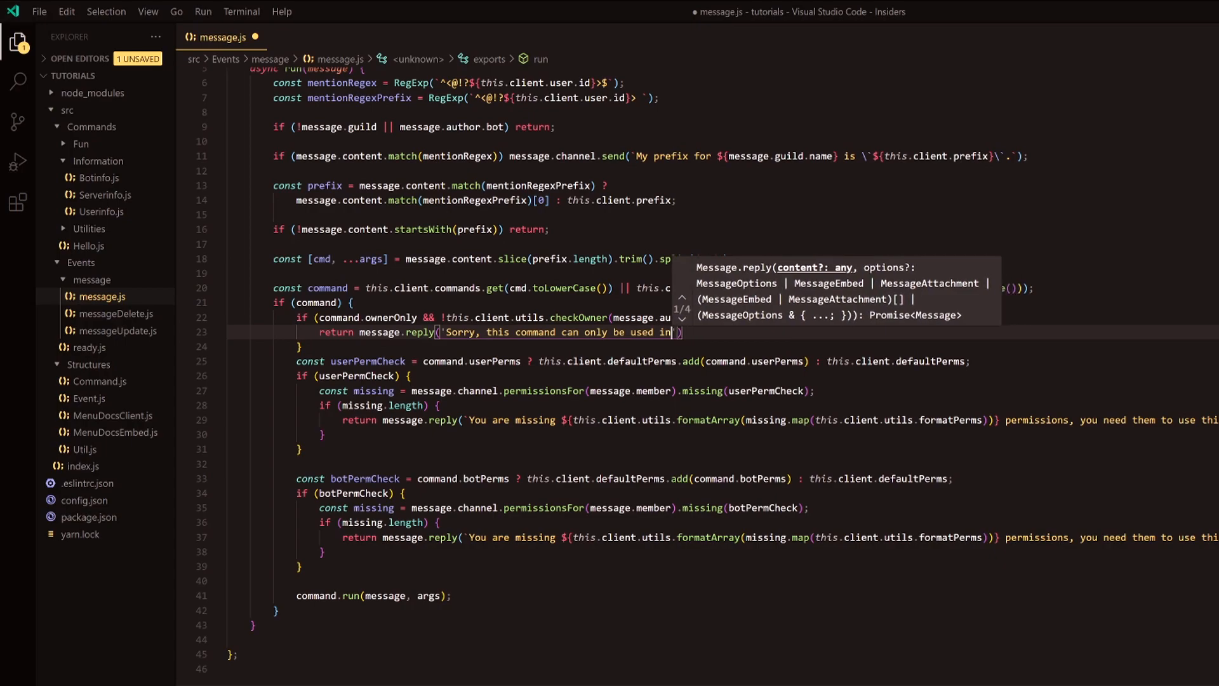
text(by the bot ow)
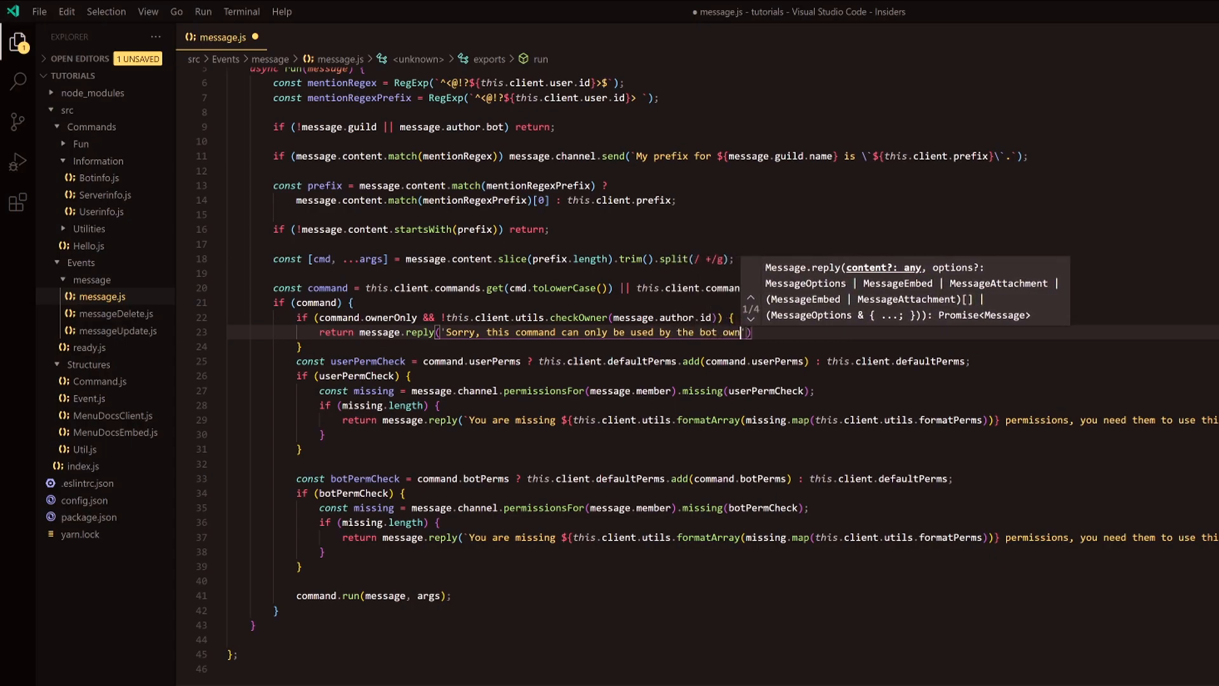
text(ners.)
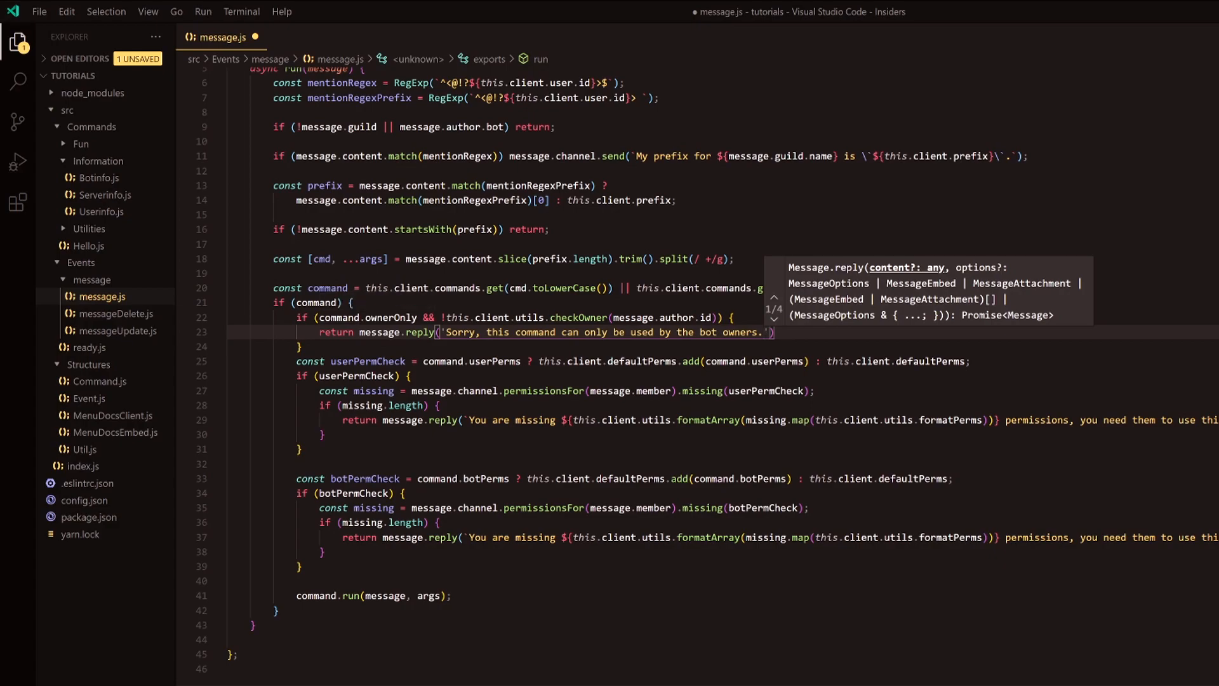
click(319, 317)
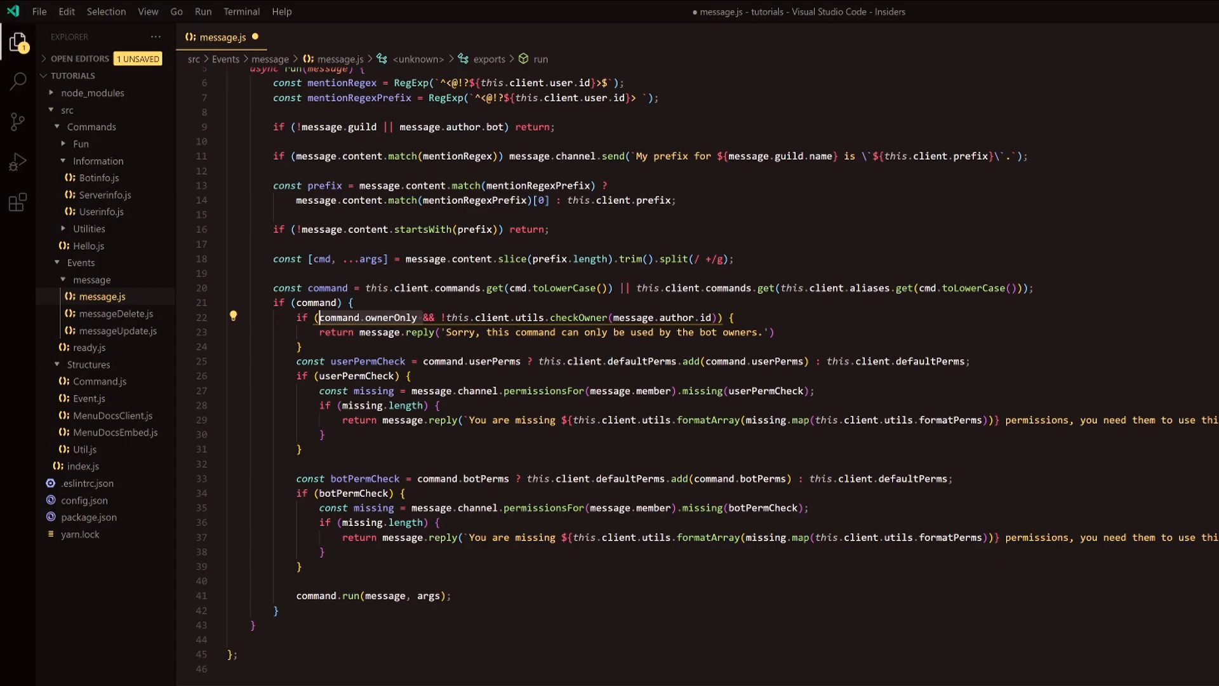
- Tidy the ownerOnly condition and move to the end of its closing brace
click(441, 317)
key(Delete)
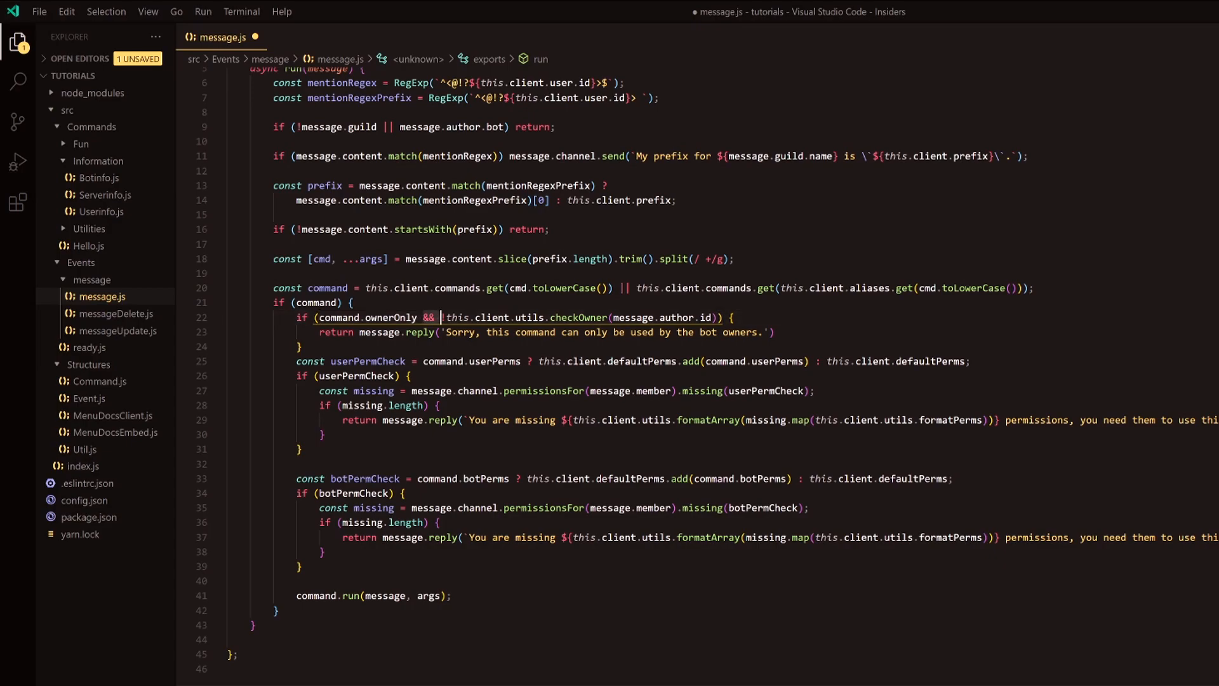
key(Right)
key(Right)
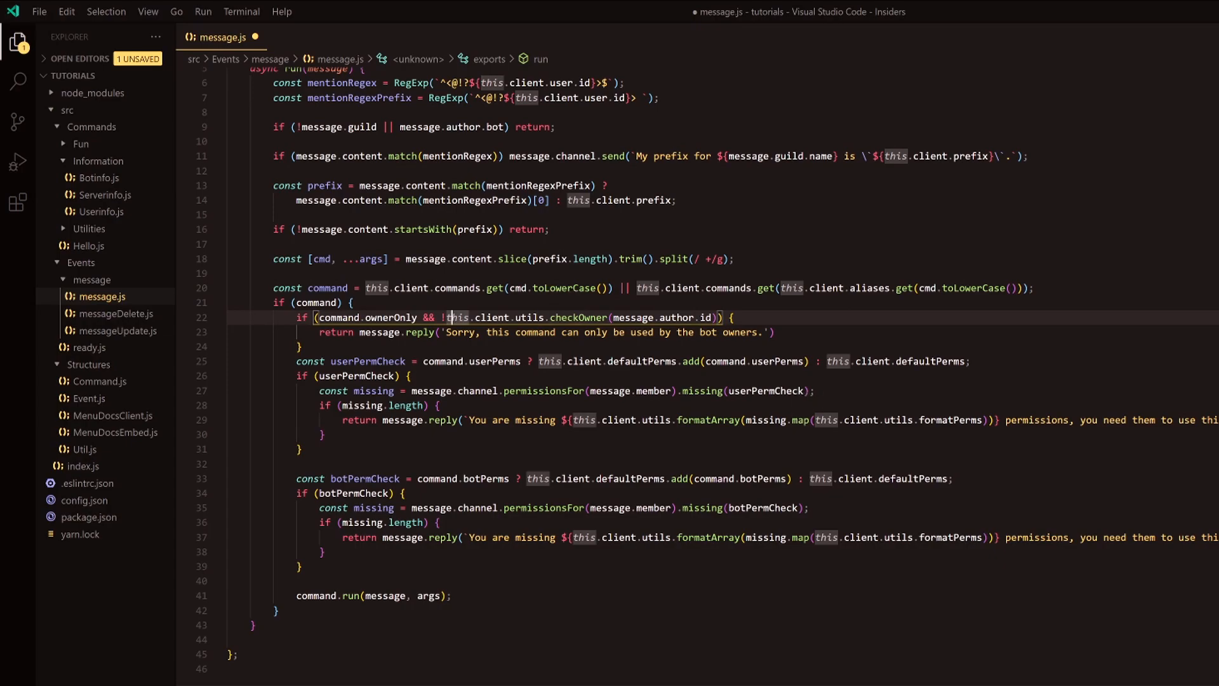
key(Down)
key(shift+alt+Right)
key(shift+alt+Right)
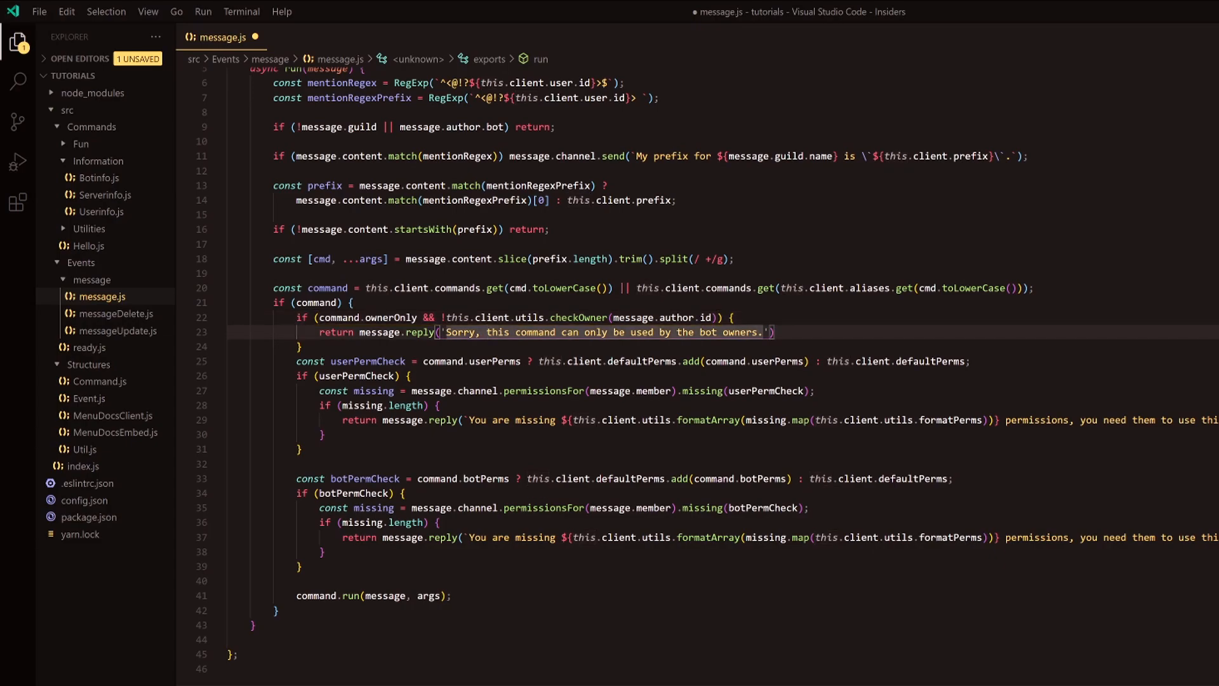
key(Down)
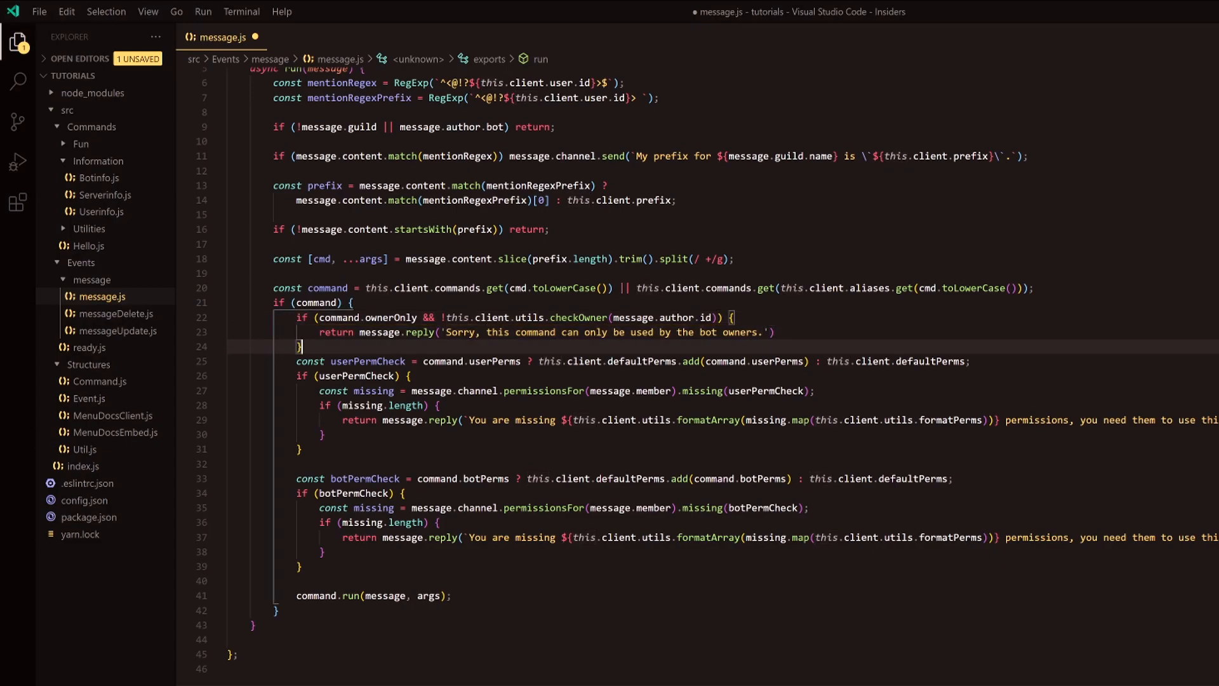
- Write the guildOnly check replying 'Sorry, this command can only be used in a discord server.' with semicolons
key(Return)
key(Return)
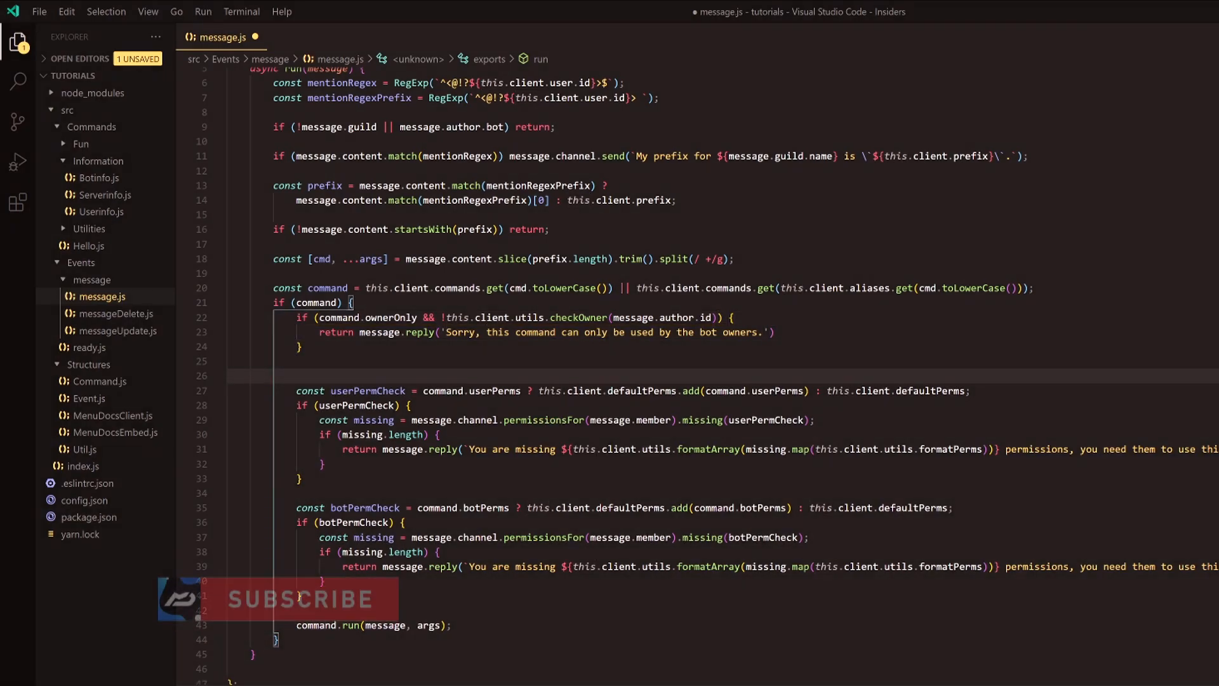
text(if()
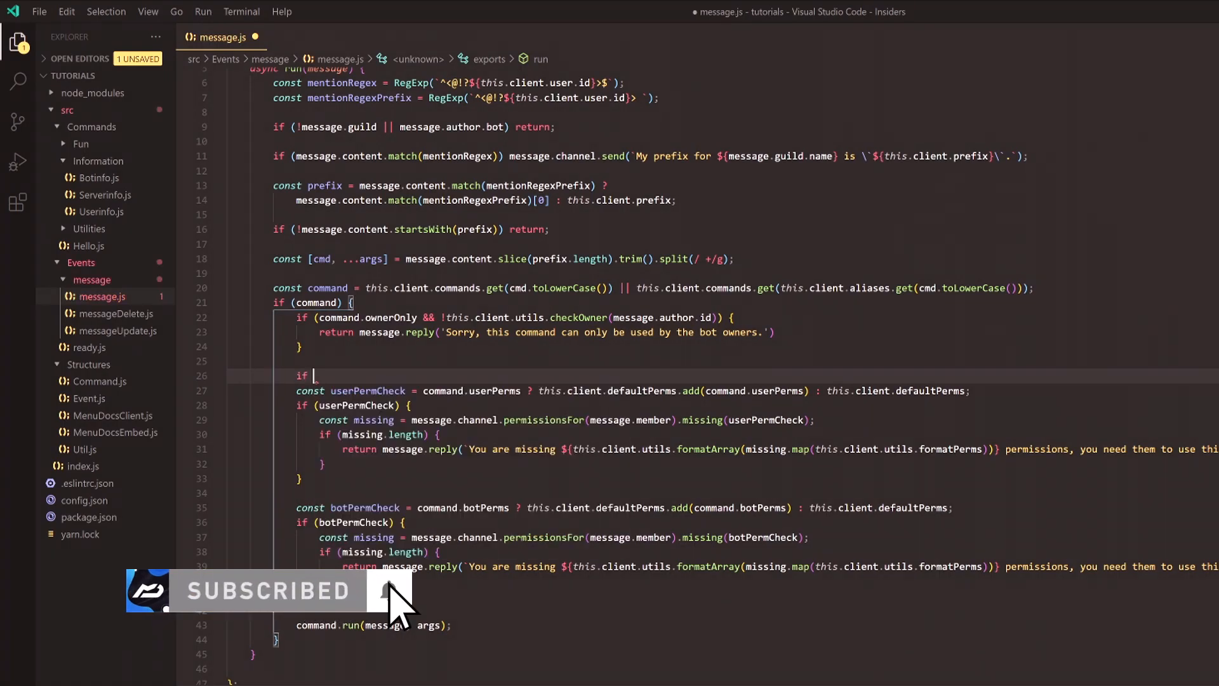
key(BackSpace)
text((command.g)
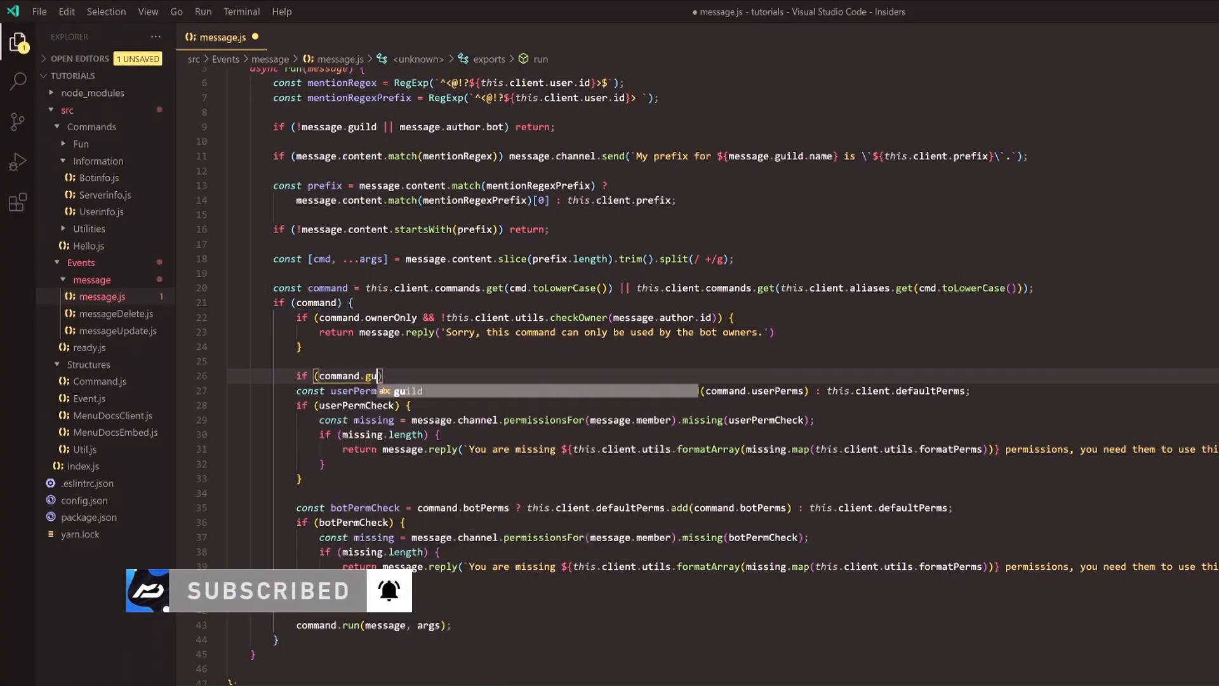
text(uildOnly )
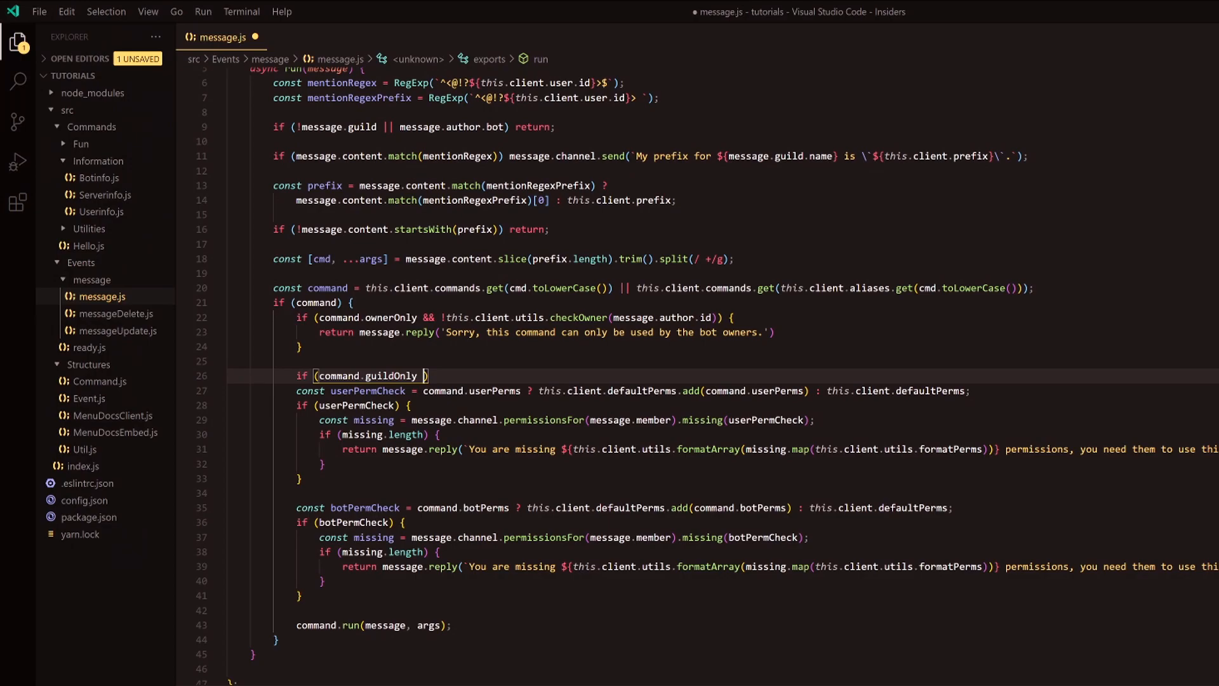
text(&& !message)
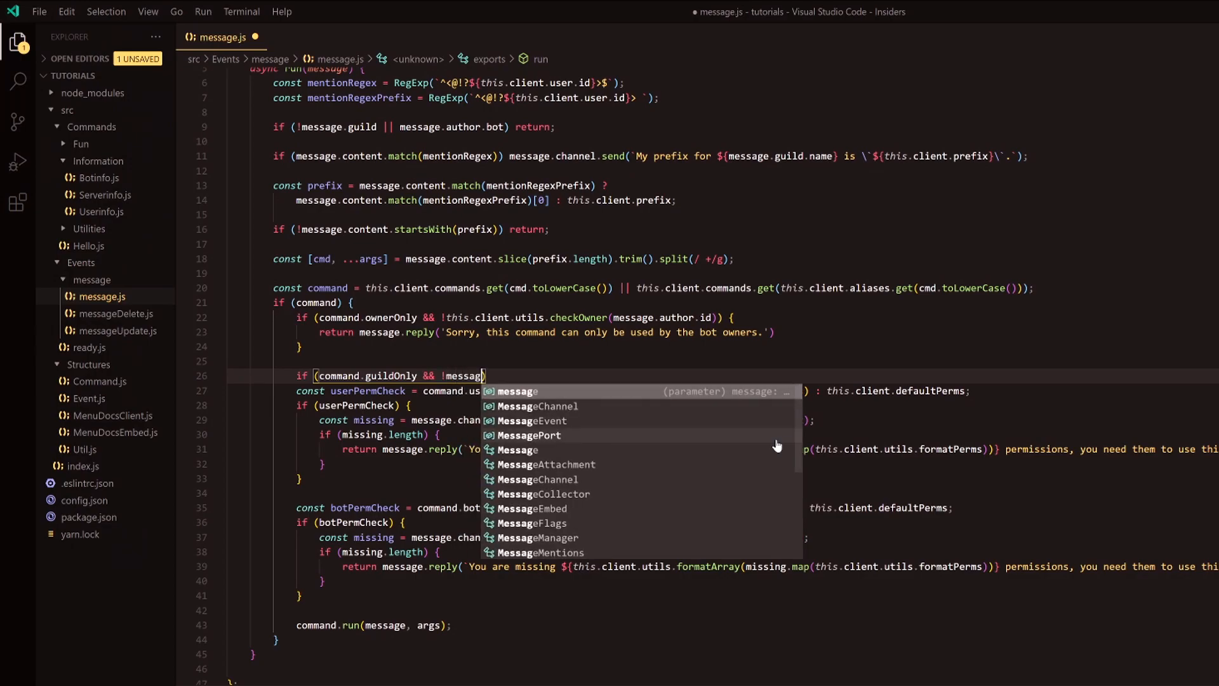
text(.guild)
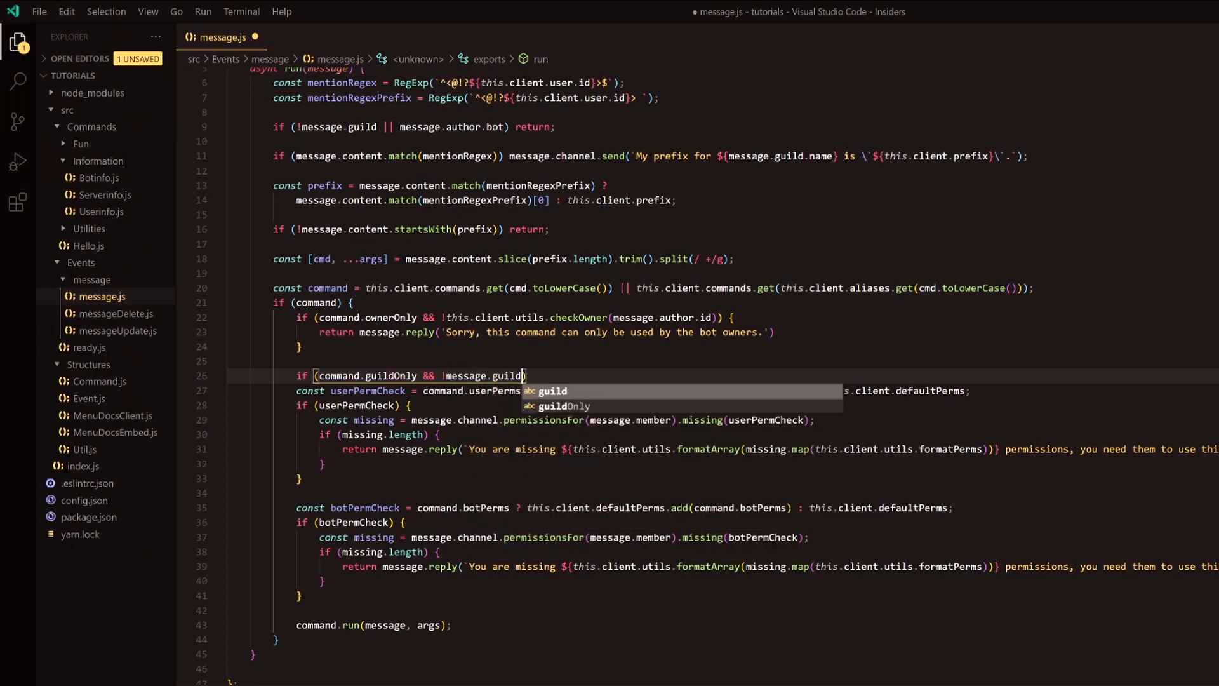
text() {)
key(Return)
text(return message.reply(')
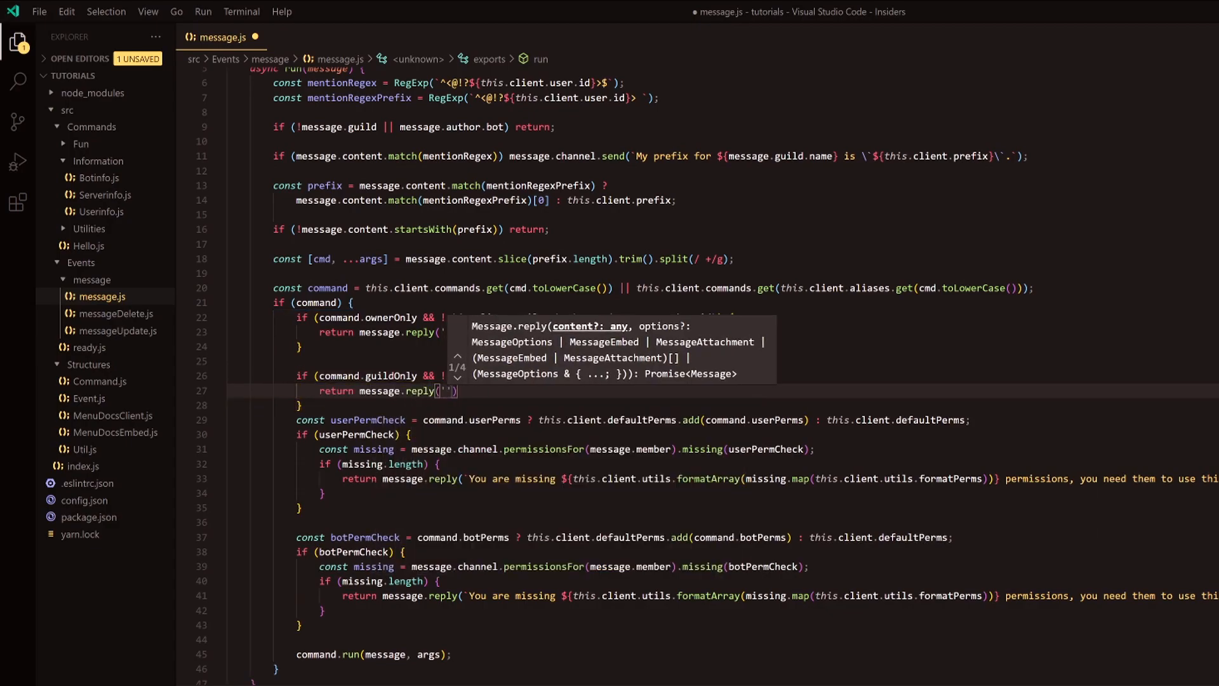
text(Sorry, this comm)
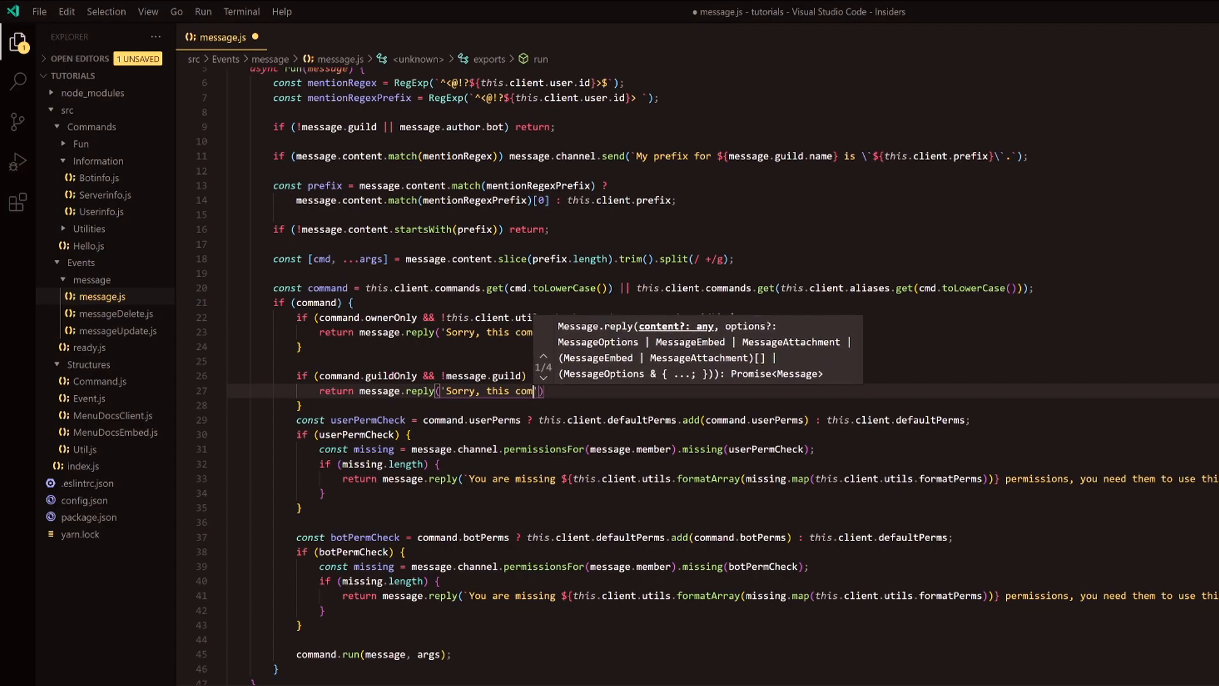
text(and can only be )
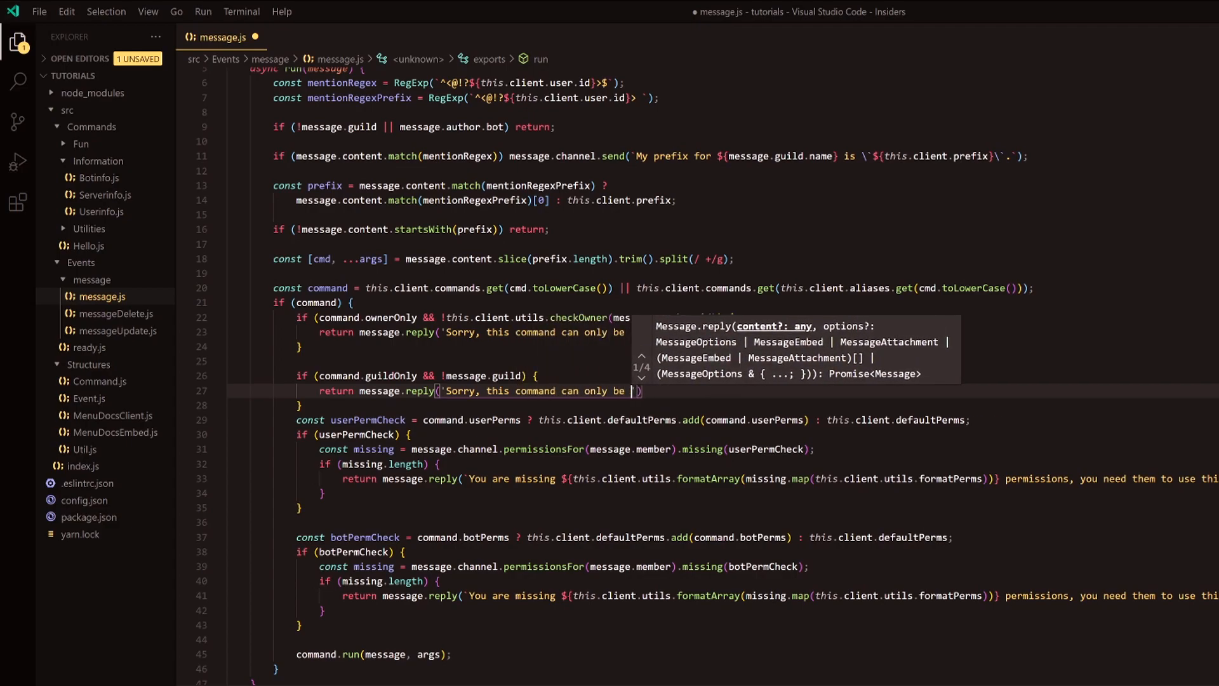
text(used in a discor)
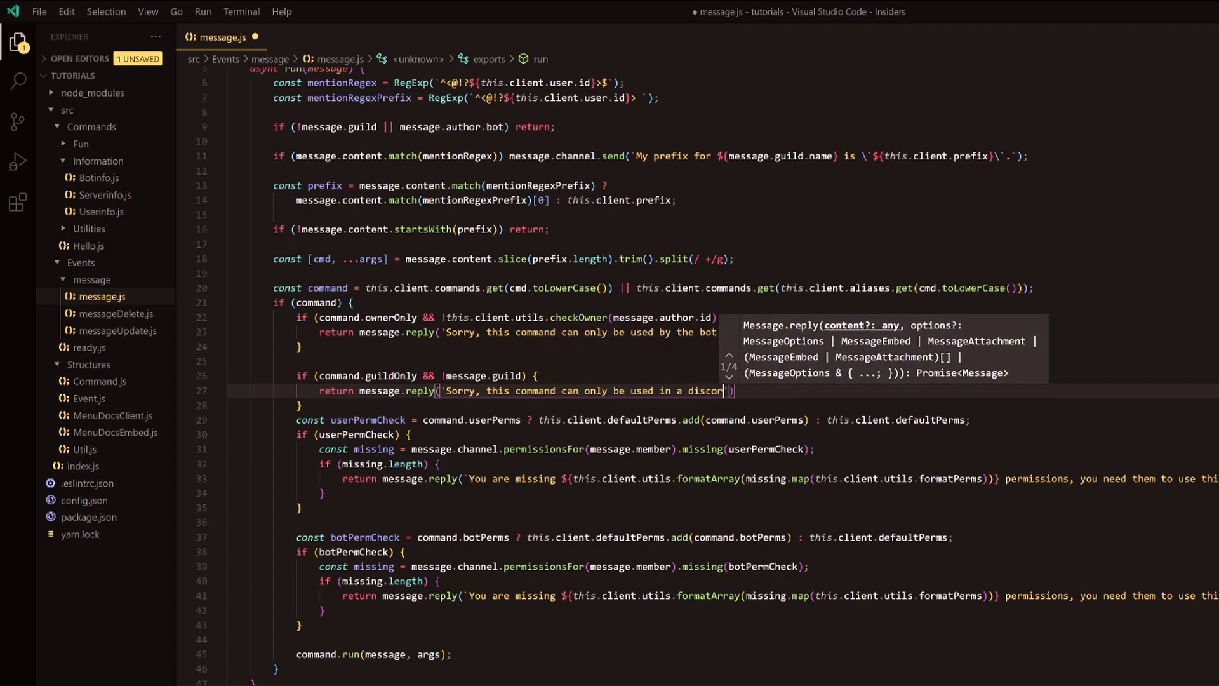
text(d server.)
key(End)
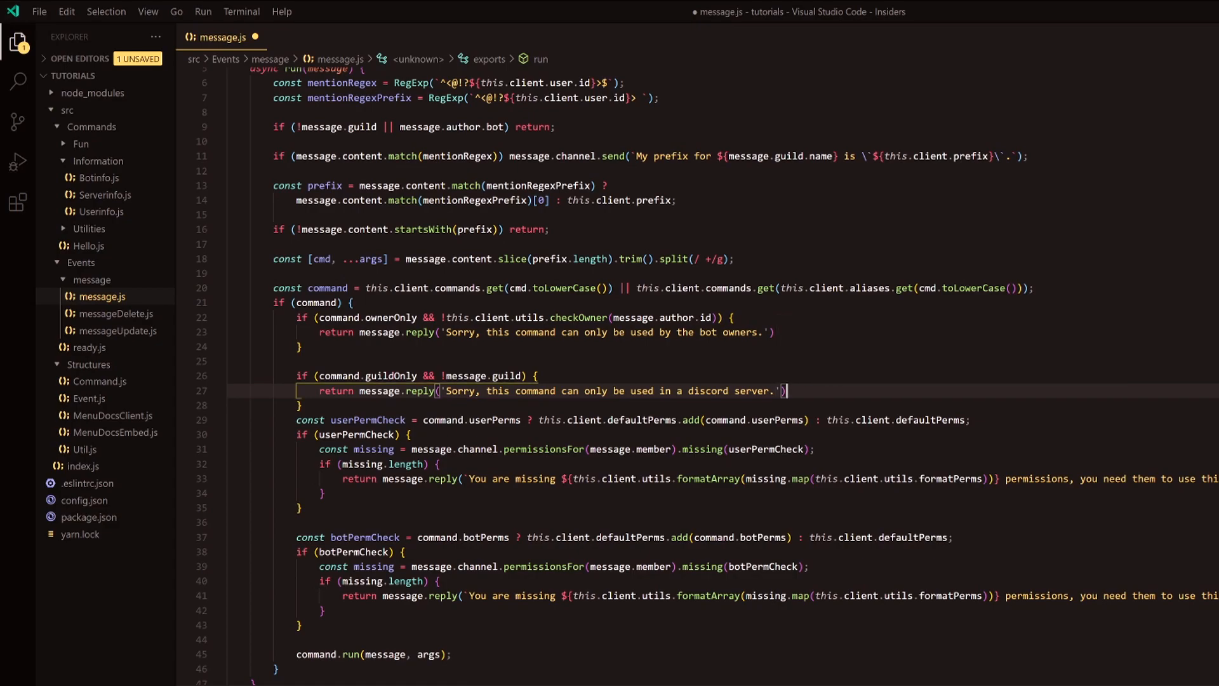
text(;)
key(Up)
key(Up)
key(Up)
text(;)
key(Down)
key(Down)
key(Down)
- Start the if (command.nsfw && ...) check below the guildOnly block
key(Return)
key(Return)
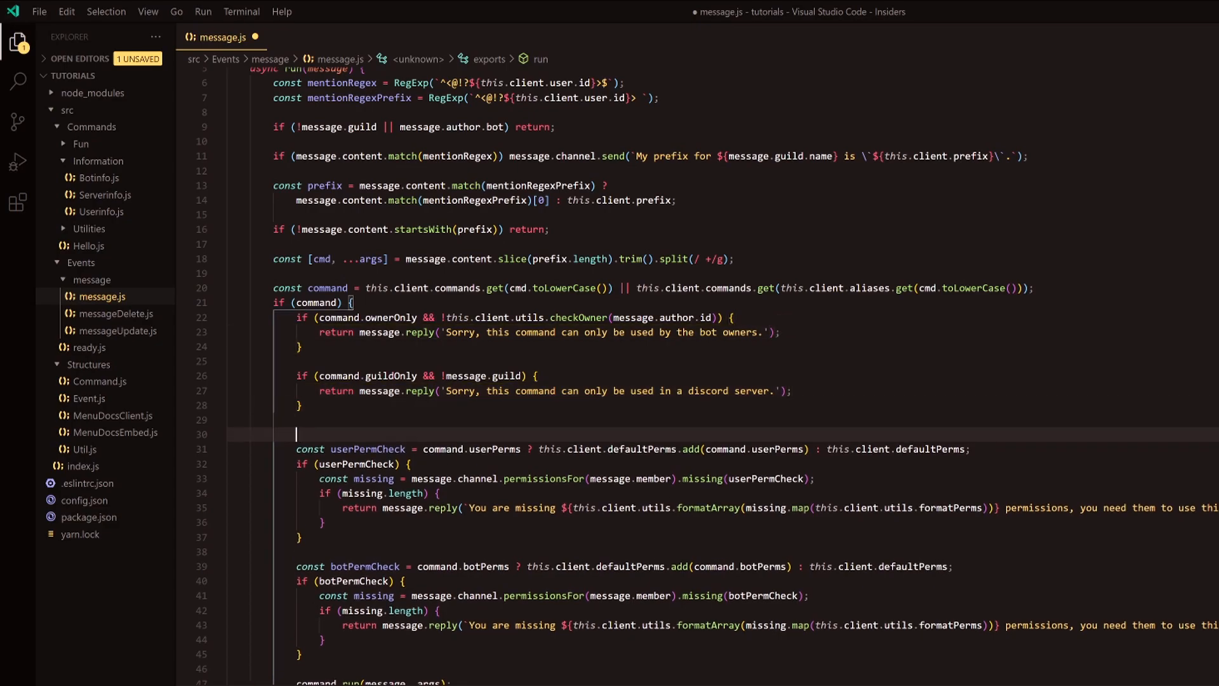
text(if ()
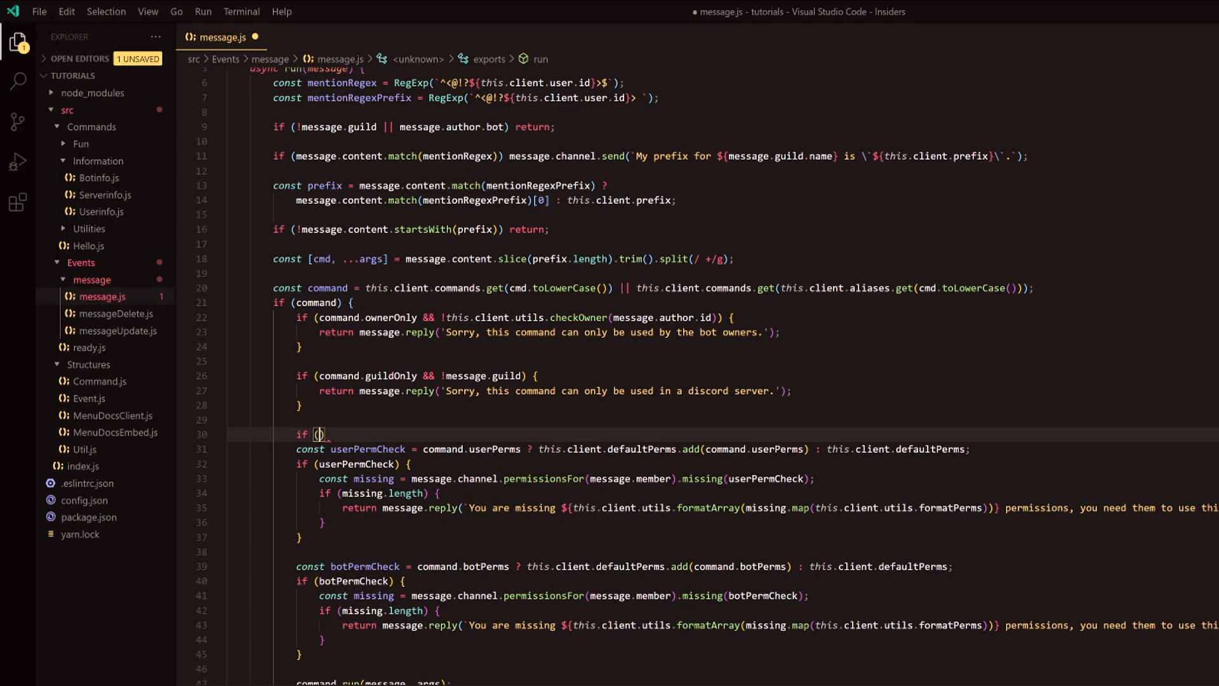
text(command)
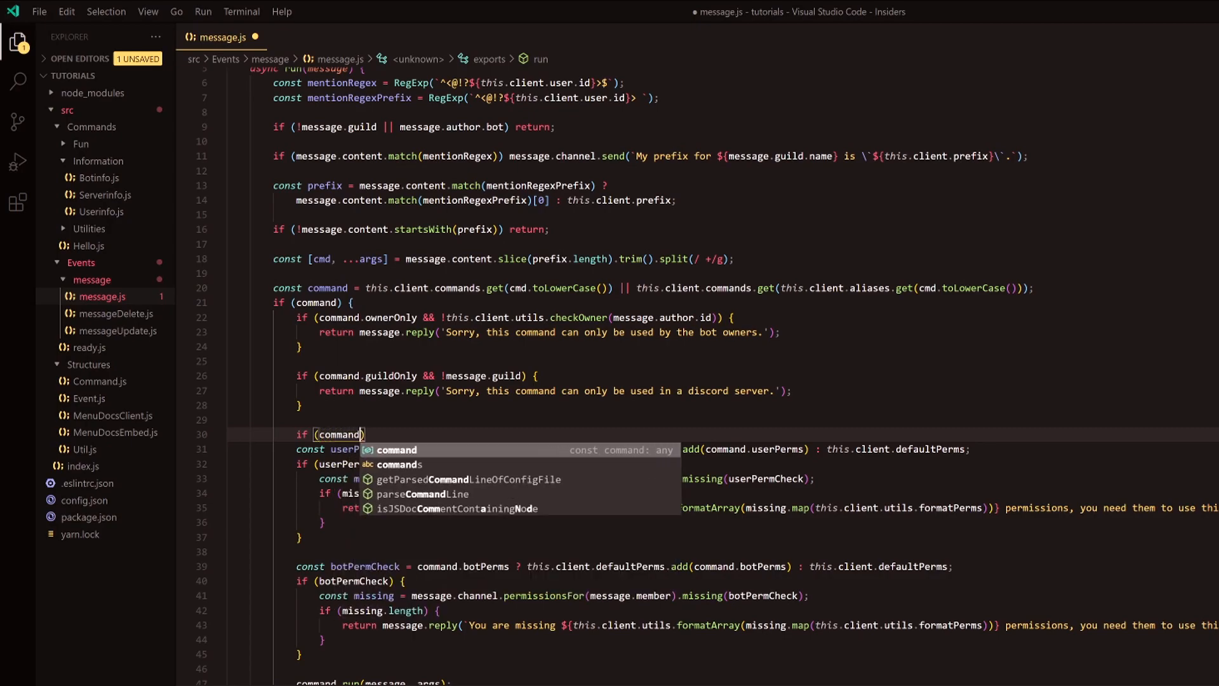
text(.nsfw && !me)
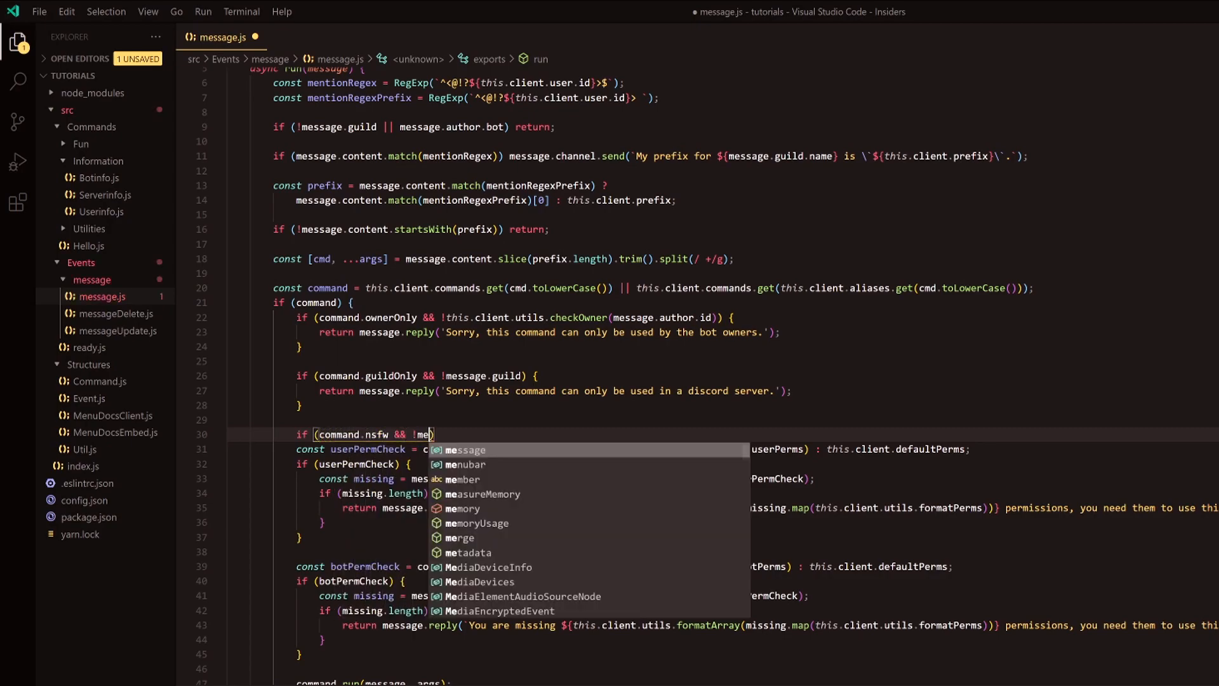
text(ssage.)
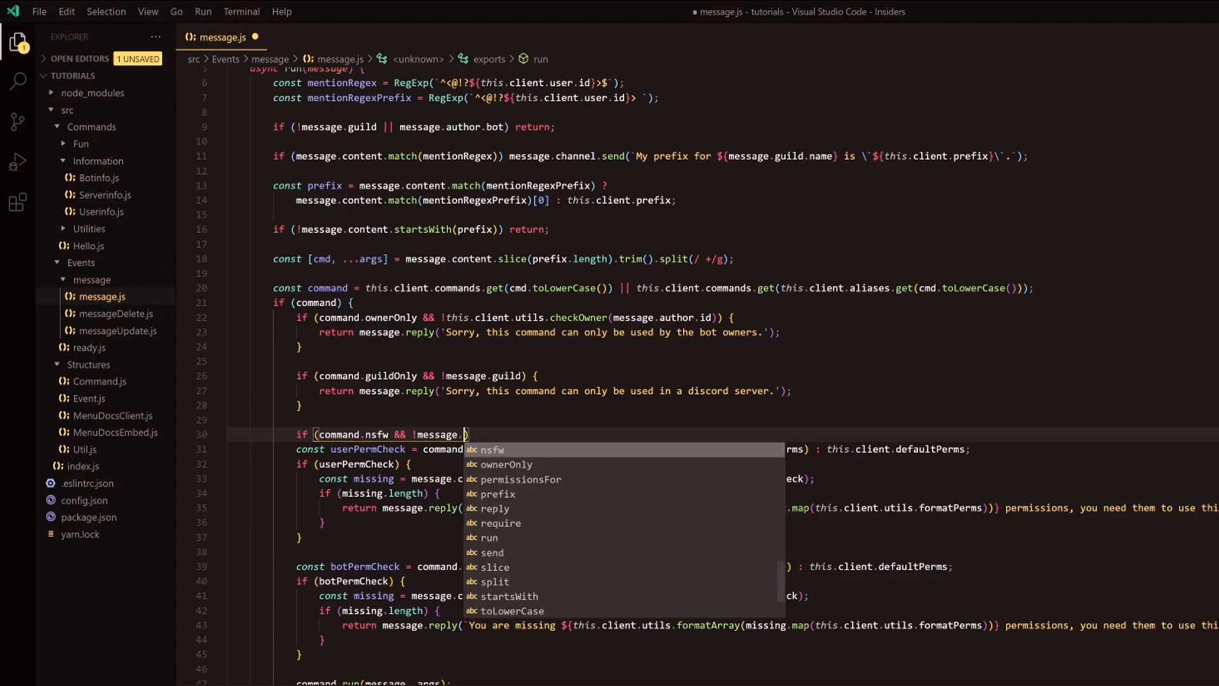
text(channel.)
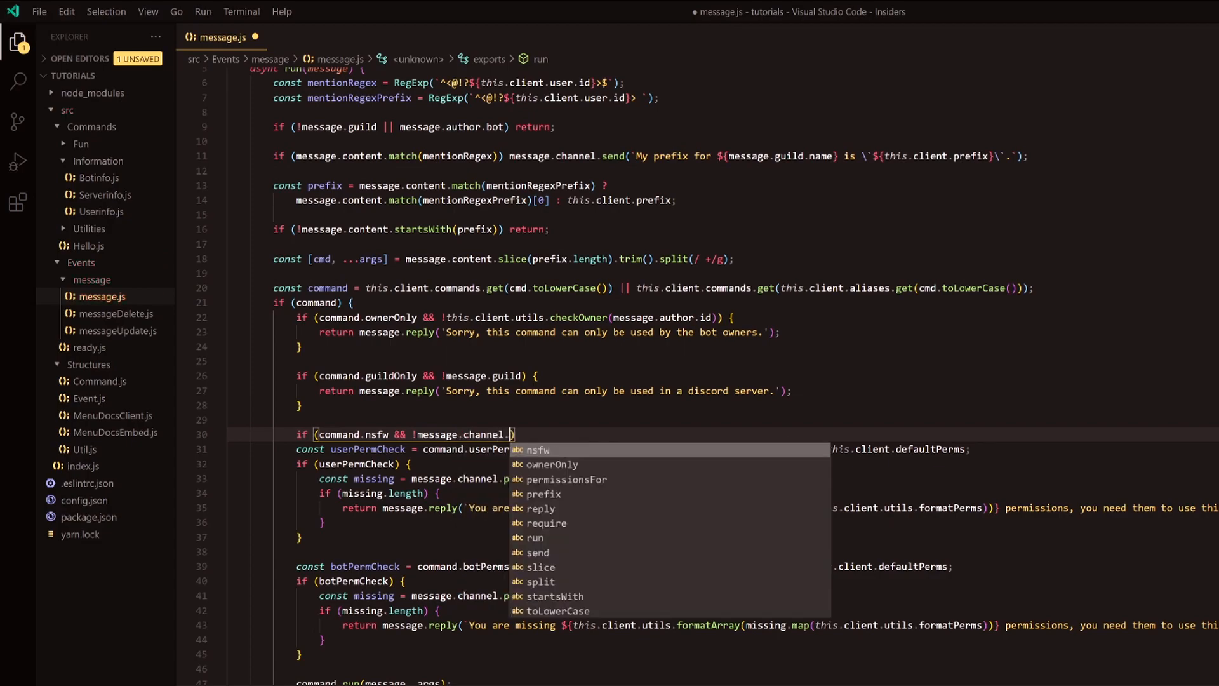
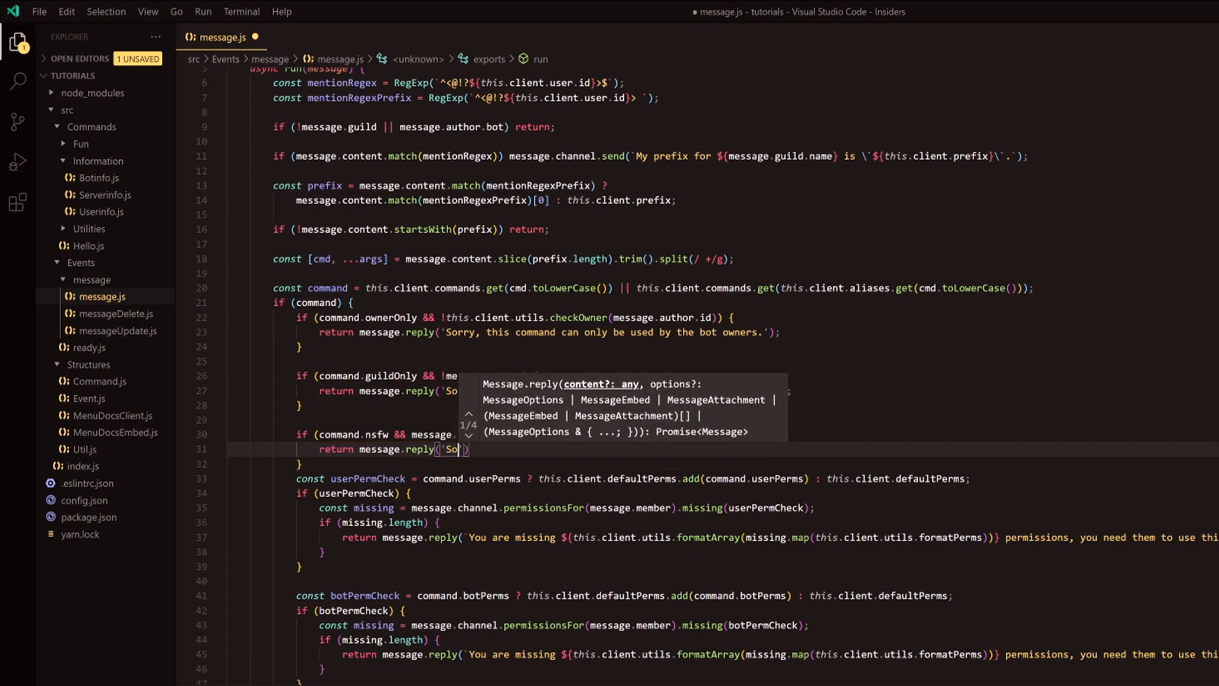
text(rry, this com)
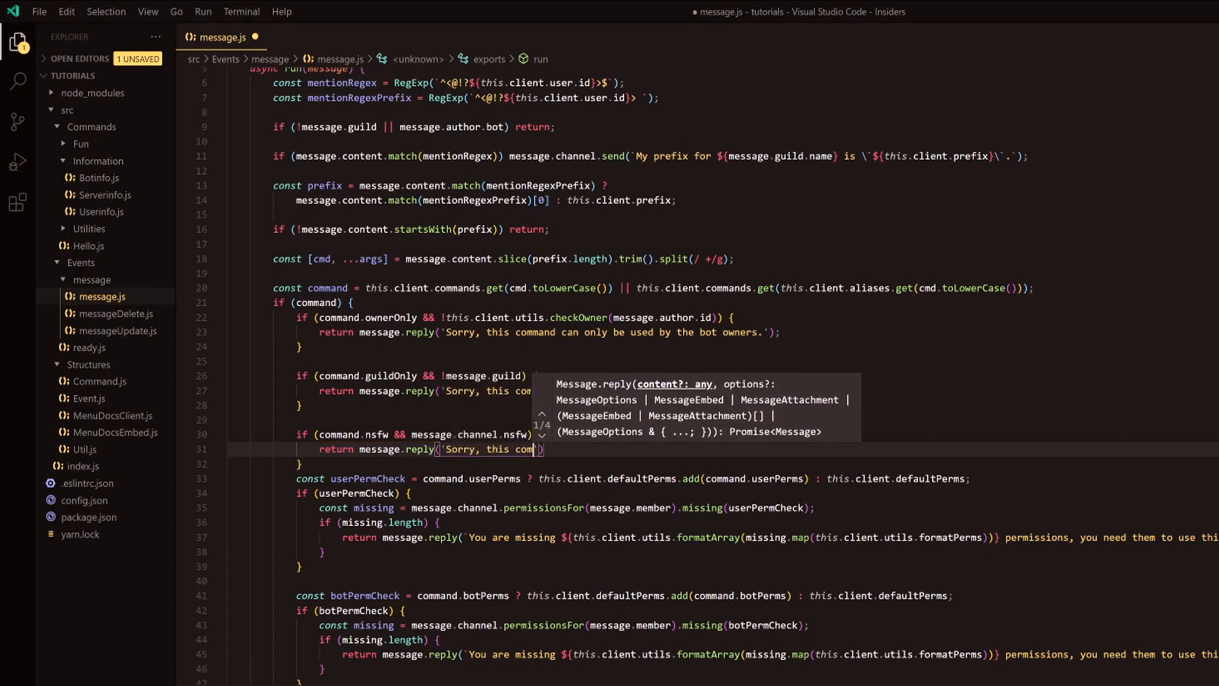
text(mand can only b)
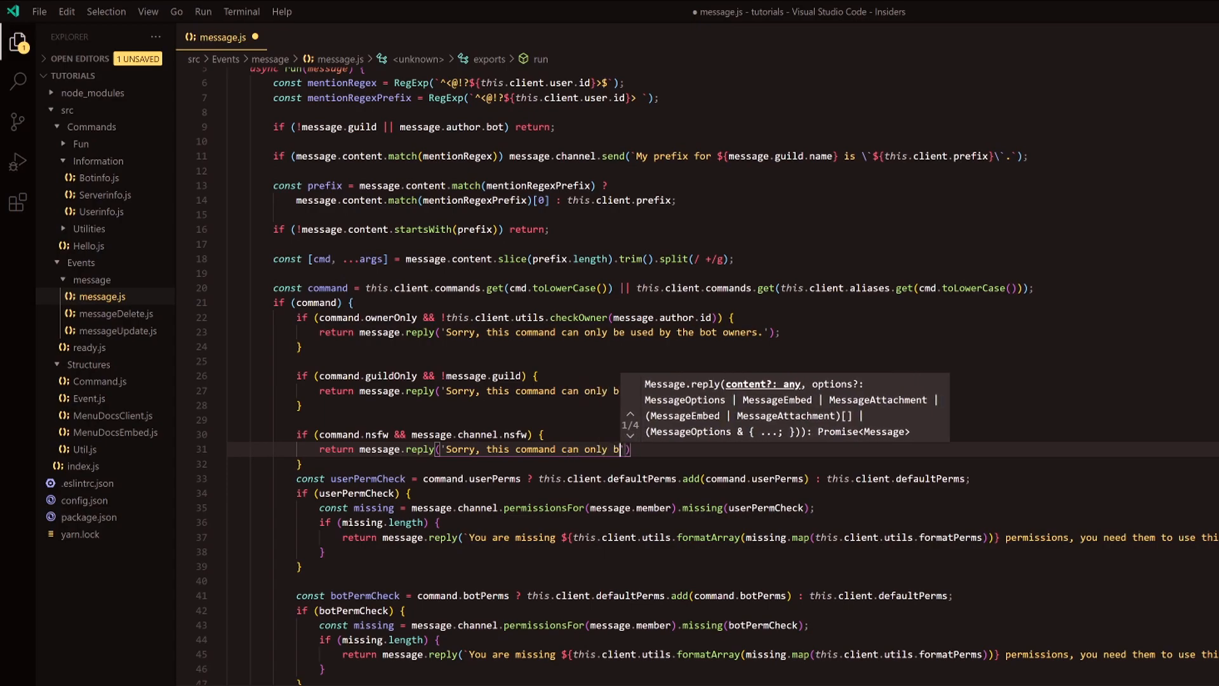
text(e used in a)
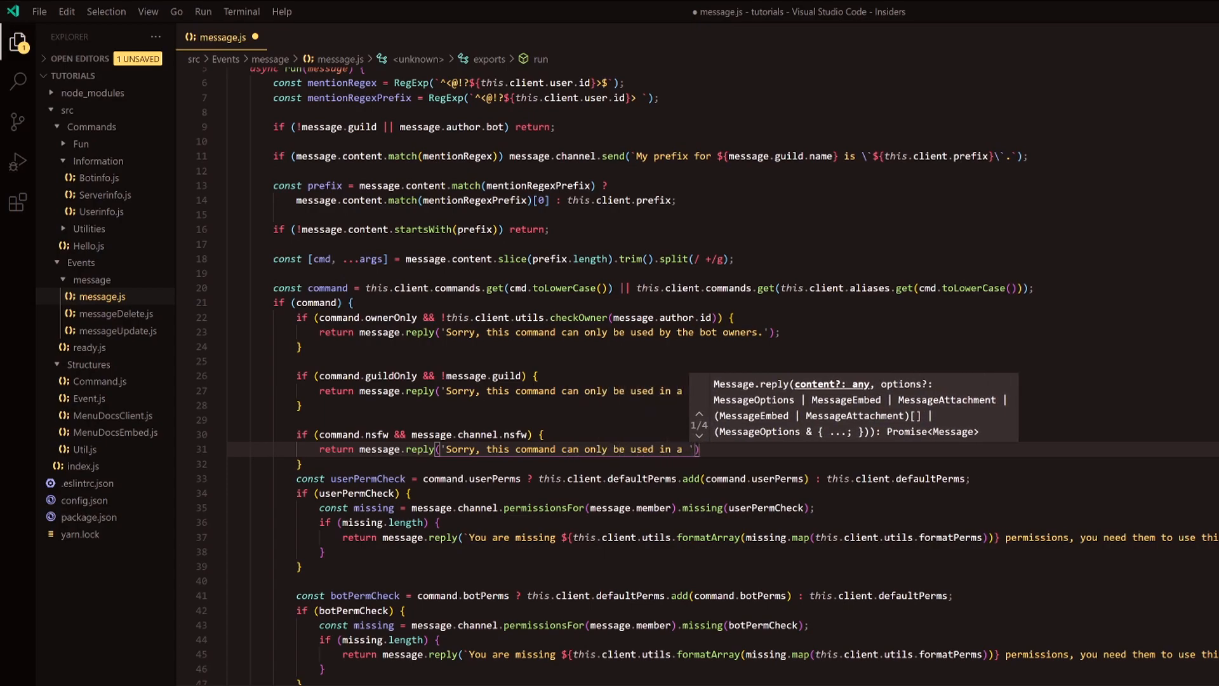
- Negate message.channel.nsfw on line 30 and return to the reply text on line 31
click(412, 435)
text(!)
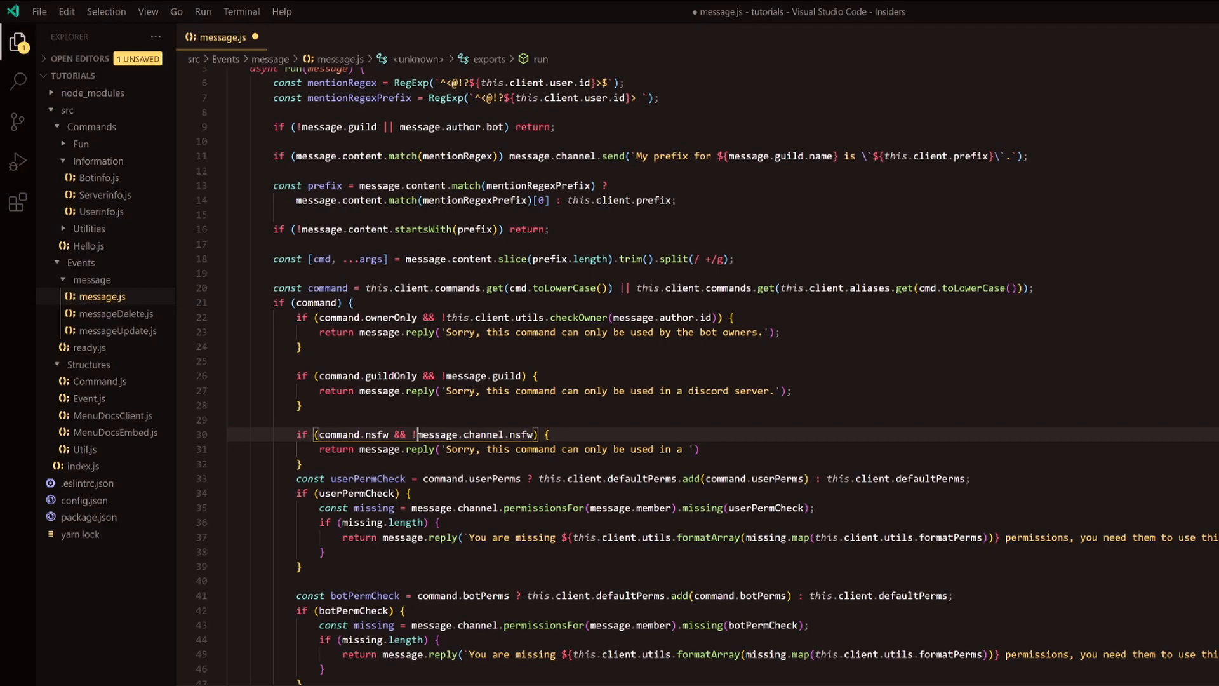
click(695, 449)
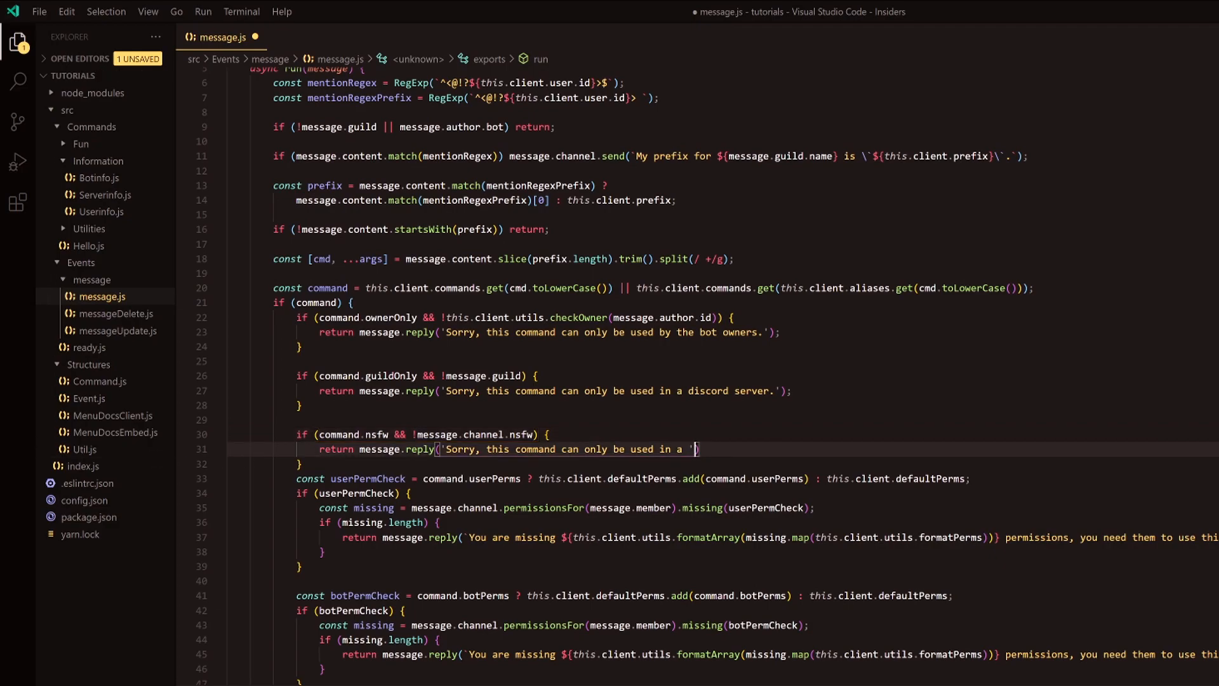
click(322, 435)
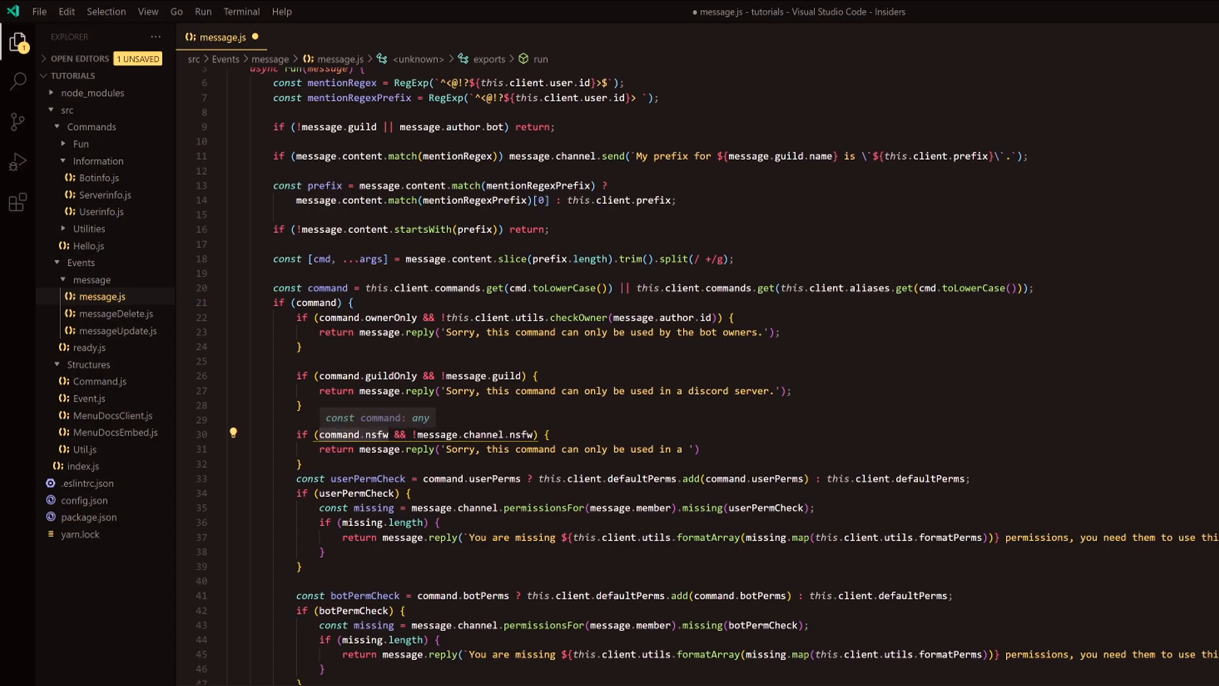
drag(413, 435, 529, 435)
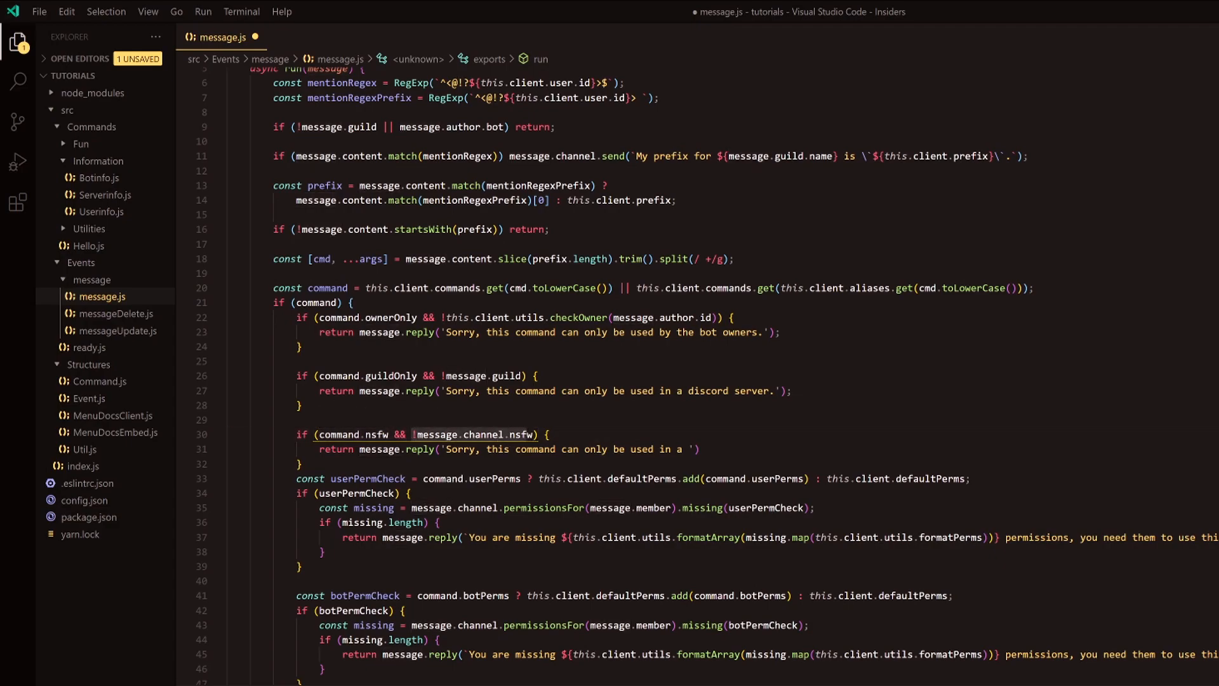
click(690, 449)
- Revise the negation on the channel nsfw condition and continue the 'can only be used in a NSFW' reply
click(418, 434)
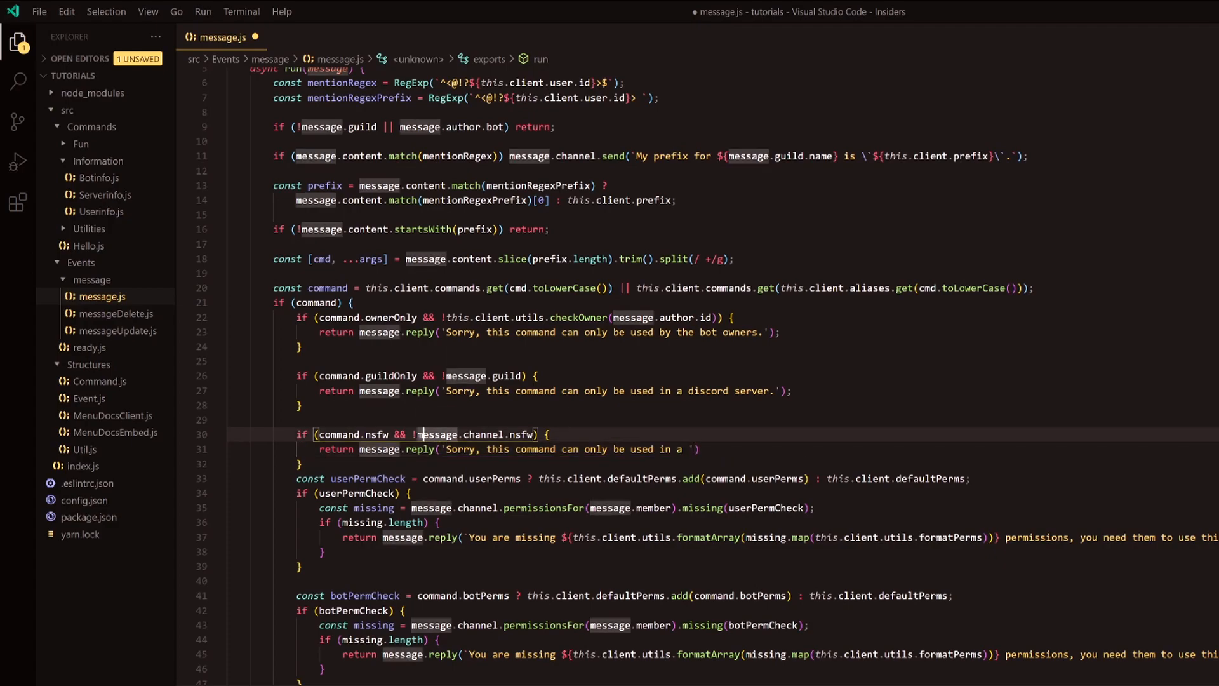
key(BackSpace)
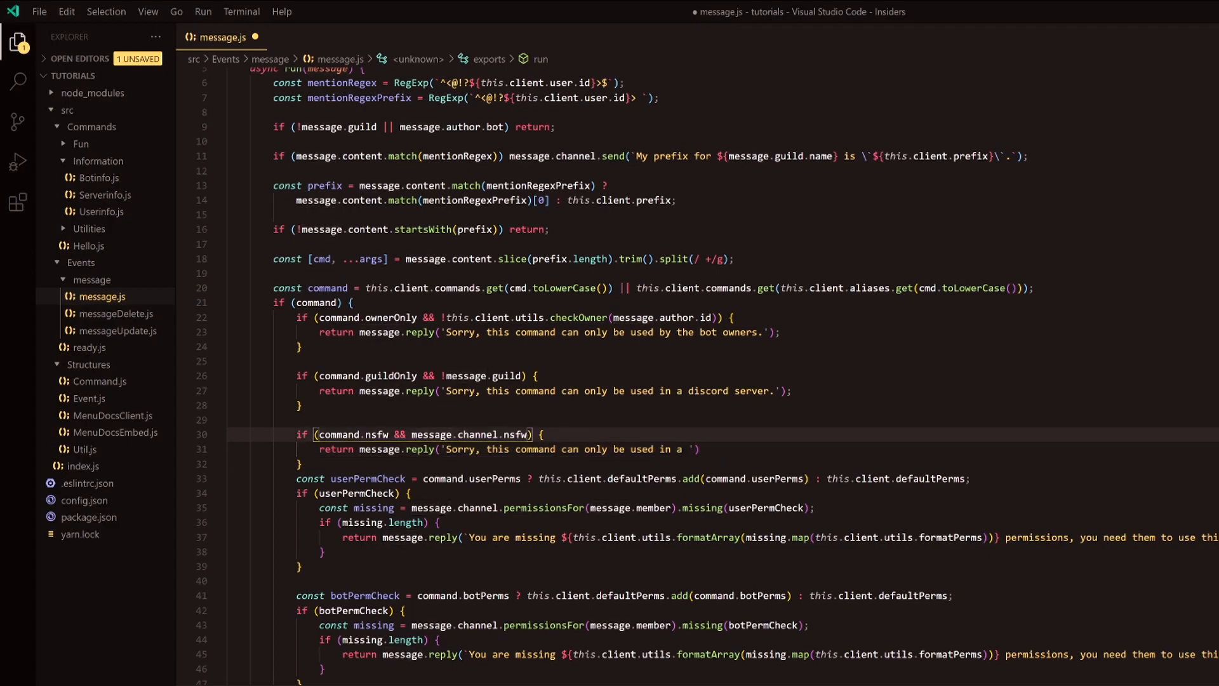
click(530, 435)
text(!)
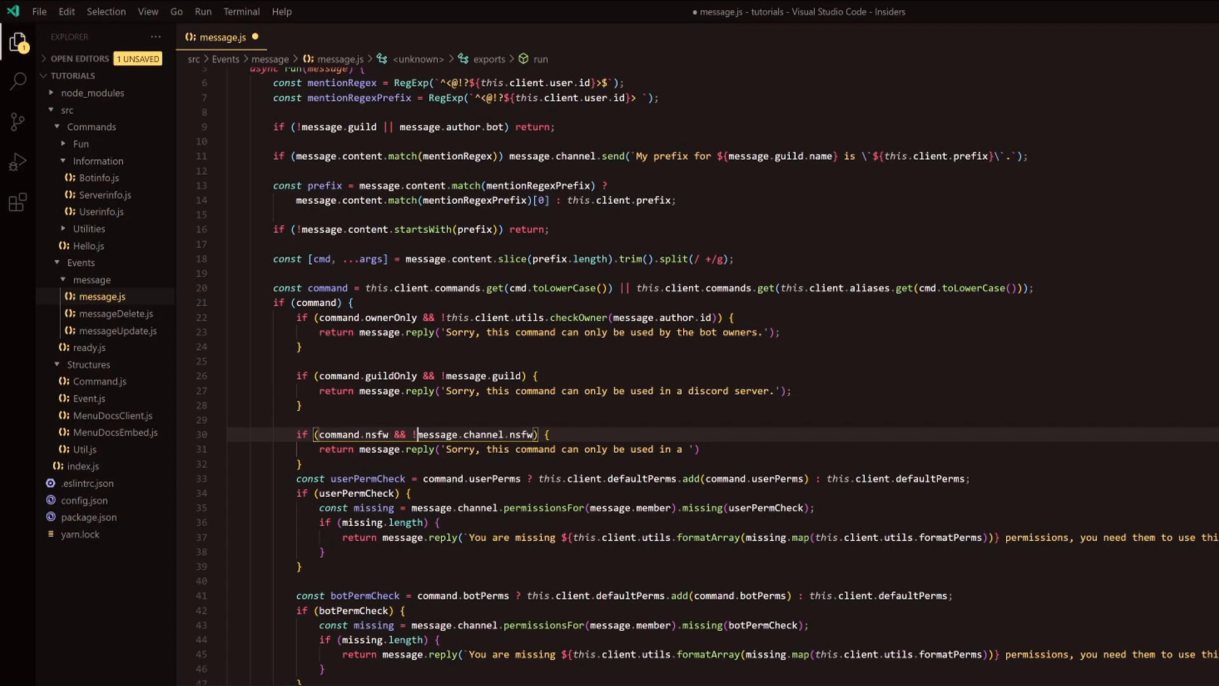
click(689, 449)
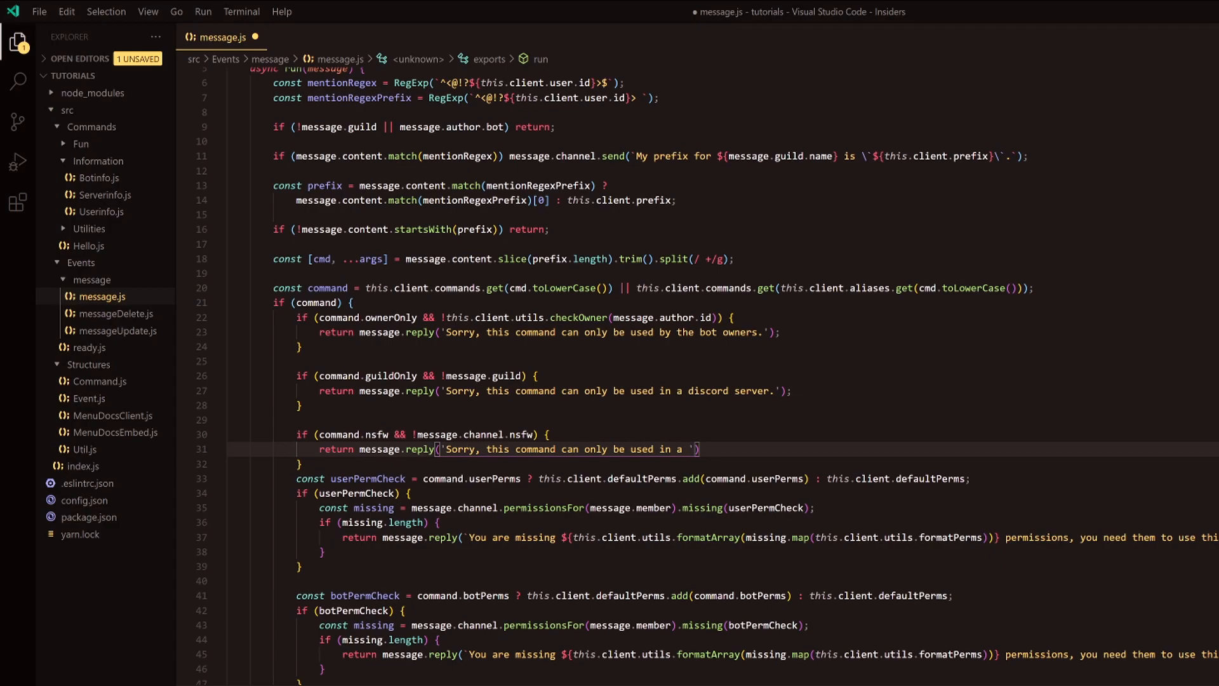
text(NSFW)
text( marked channel.)
- Below the NSFW block, add the condition if (command.args && !args.length) {
key(Down)
key(Return)
key(Return)
text(if()
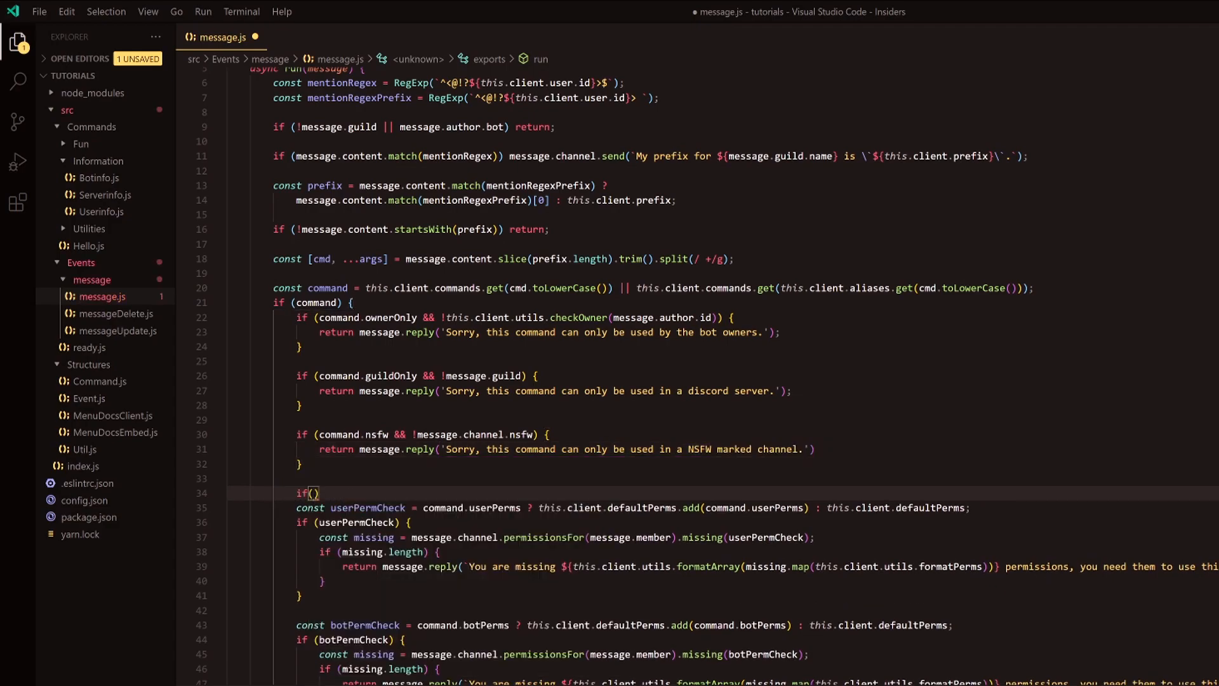
key(BackSpace)
text(()
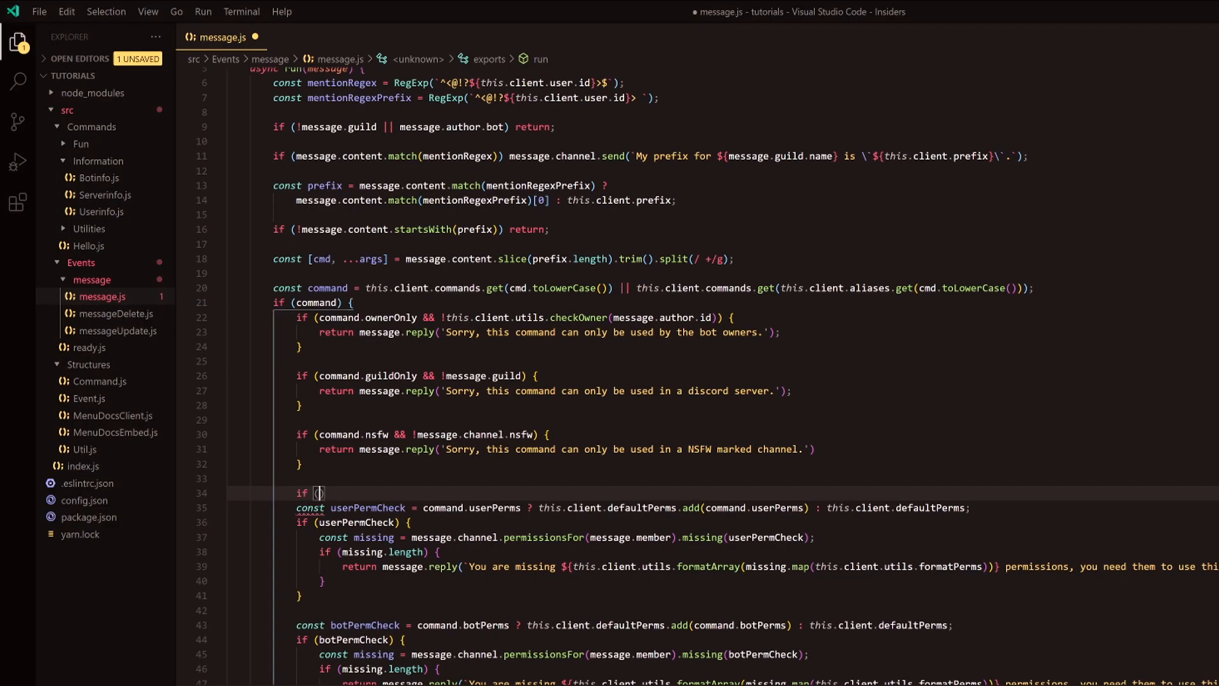
text(command.args )
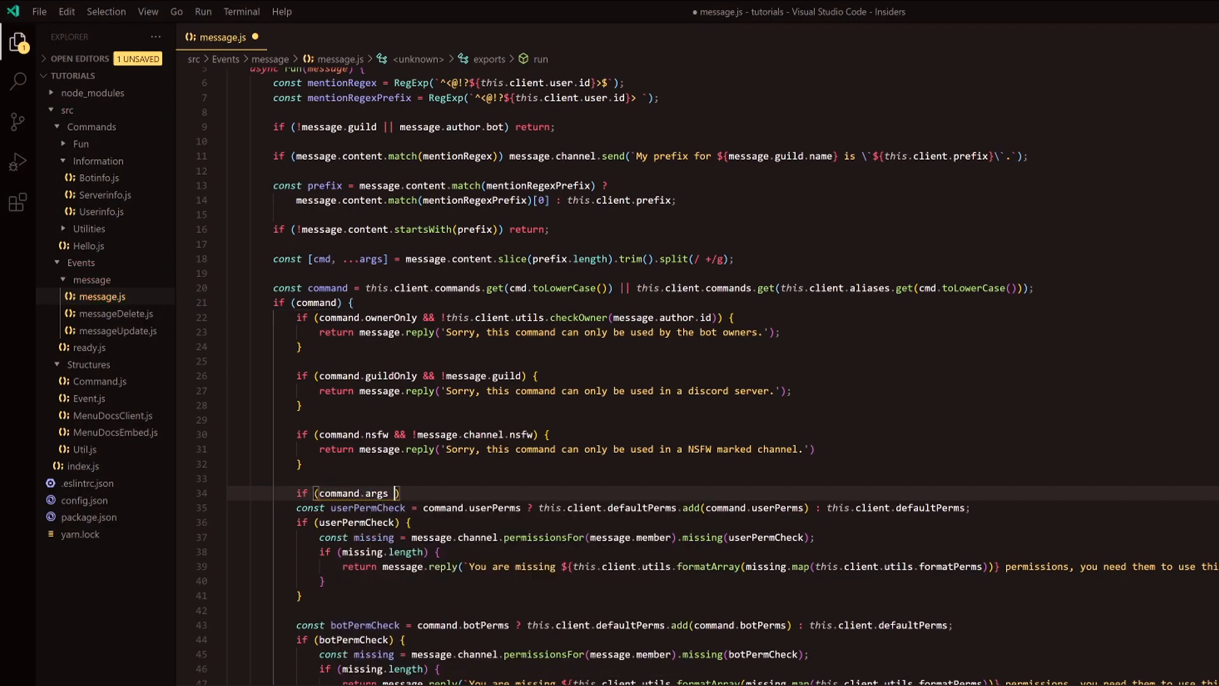
text(&& !args.)
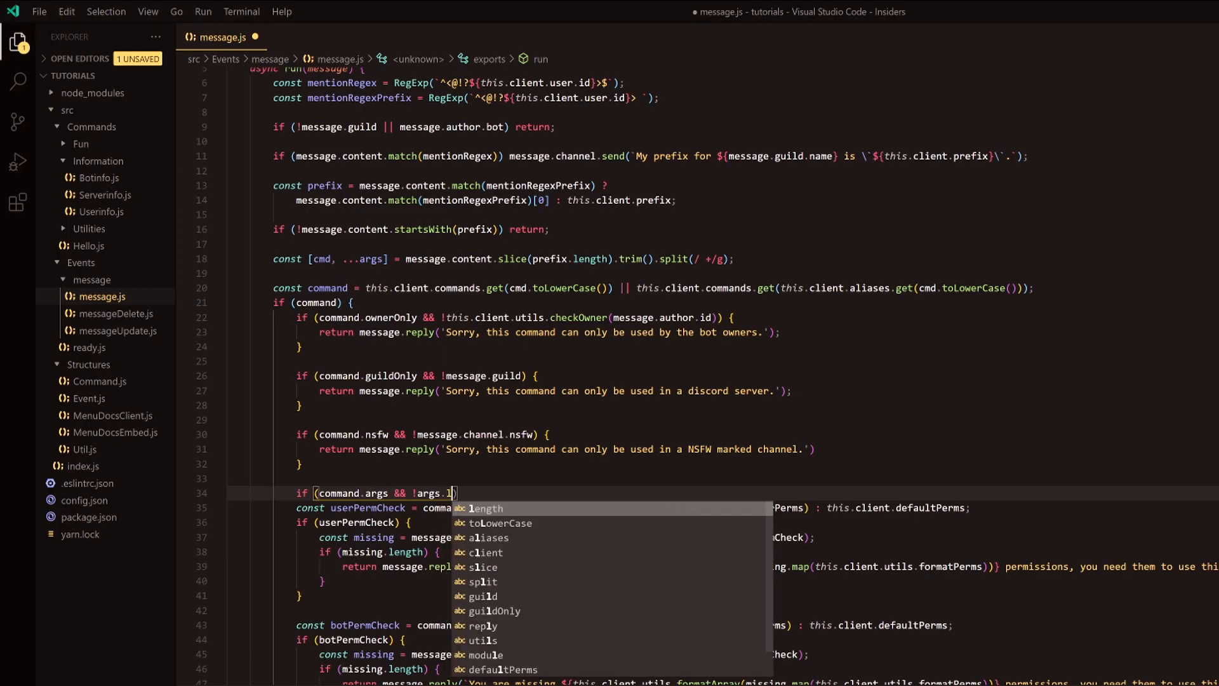
text(length)
key(BackSpace)
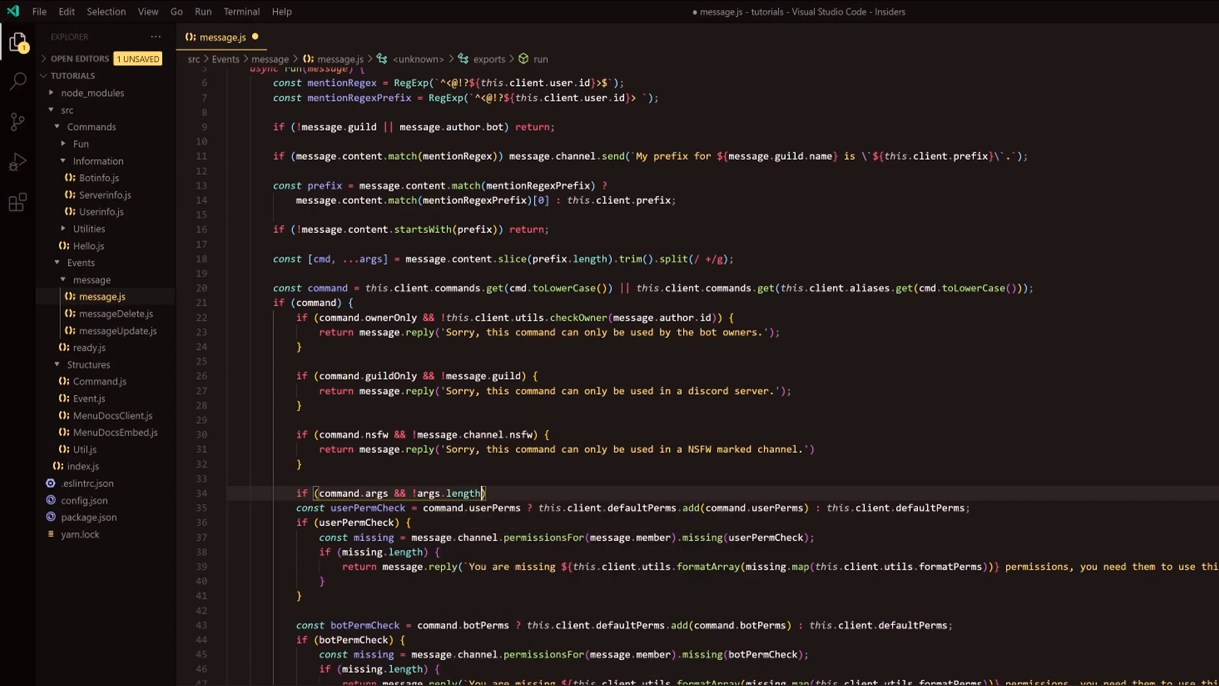
key(Right)
text({)
- Open the empty body of the missing-arguments check, reviewing its condition line
key(Return)
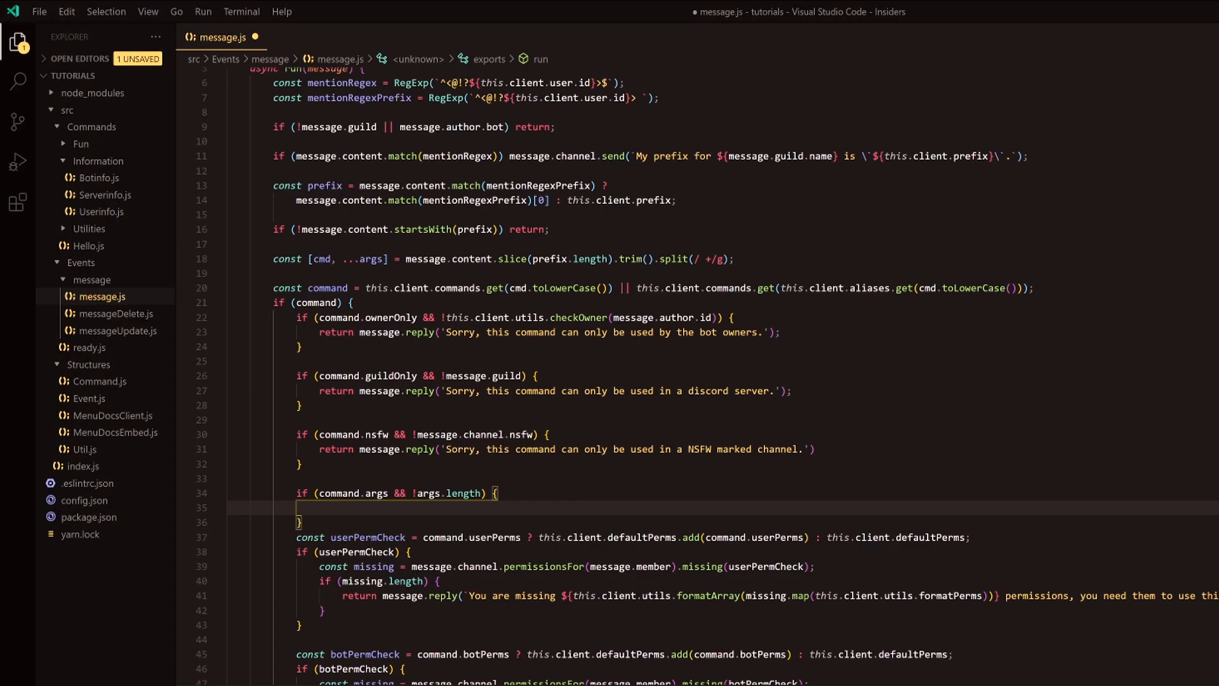
key(Up)
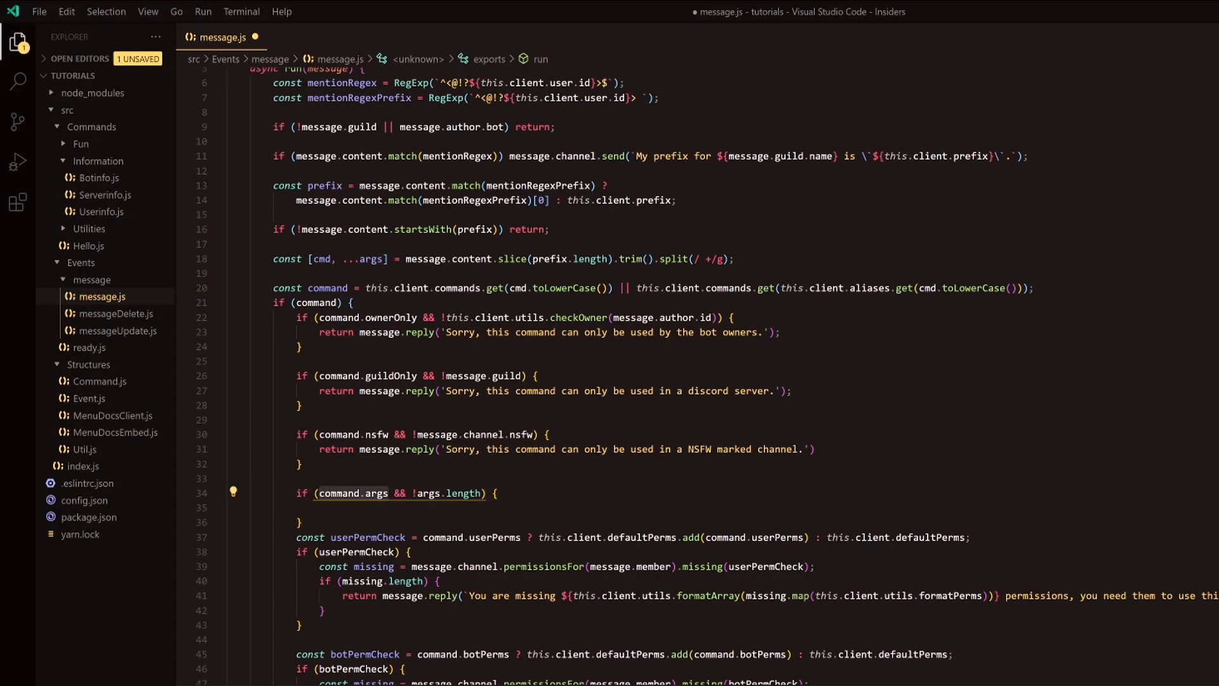
key(ctrl+Right)
key(ctrl+Right)
key(ctrl+Right)
key(ctrl+Right)
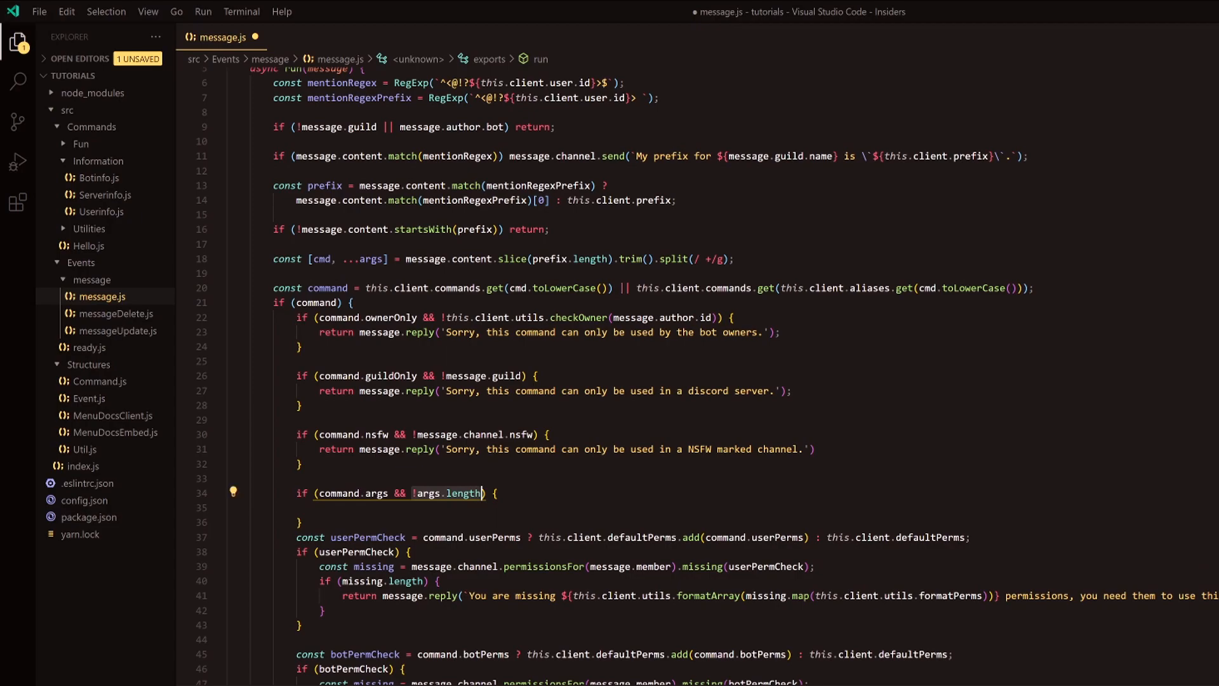
key(Down)
text(return )
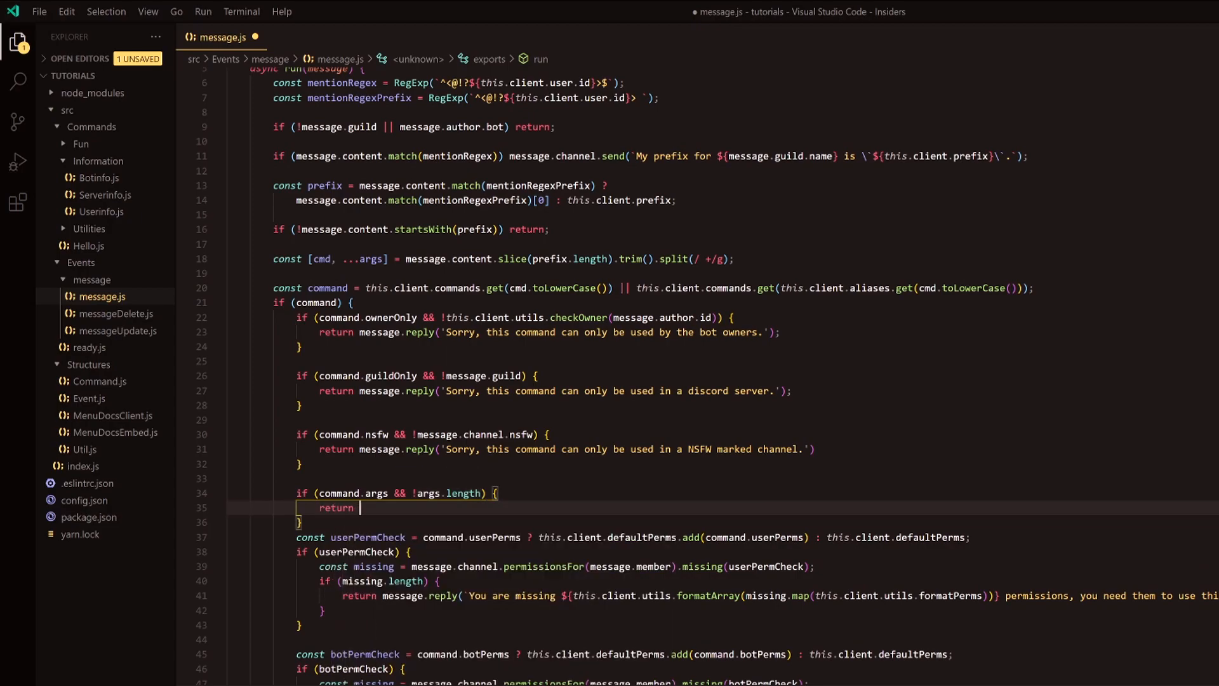
text(message.rep)
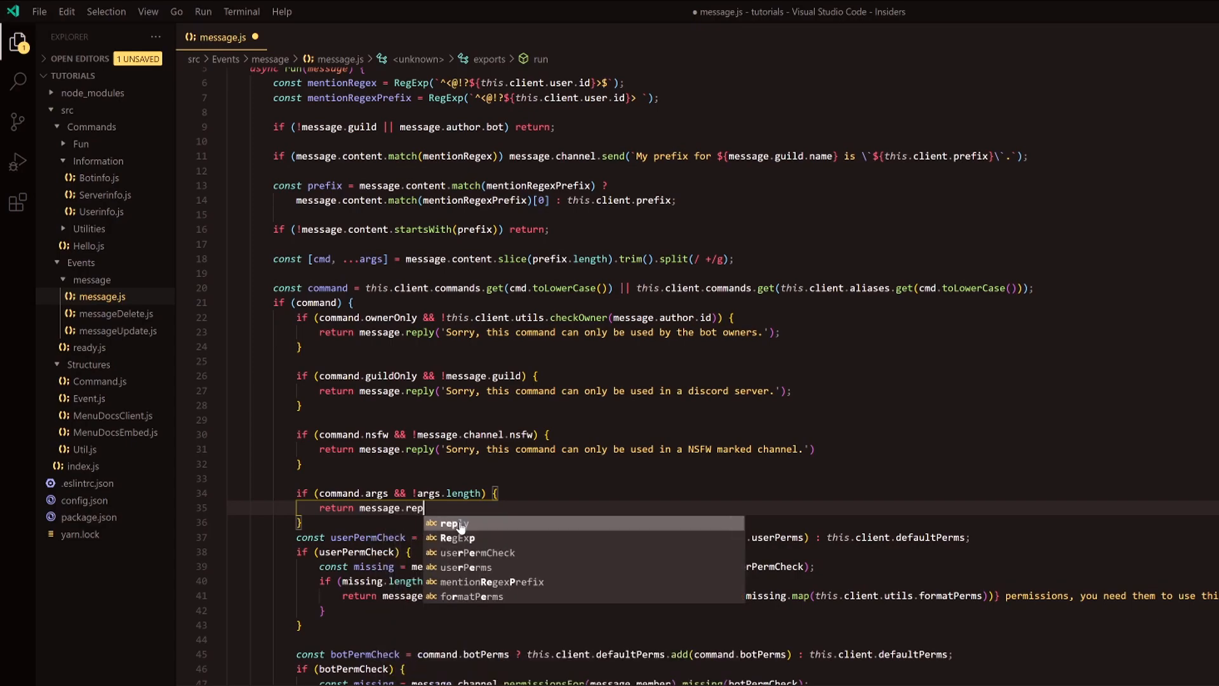
text(ly(`Sorry)
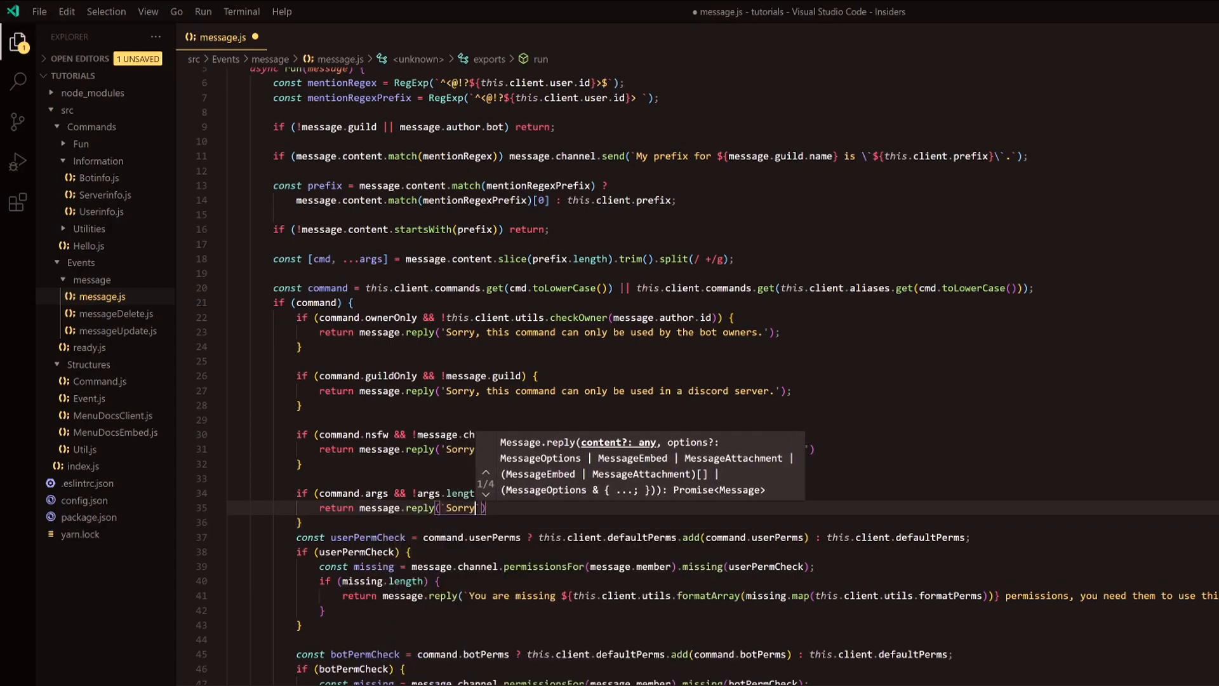
text(, this comman)
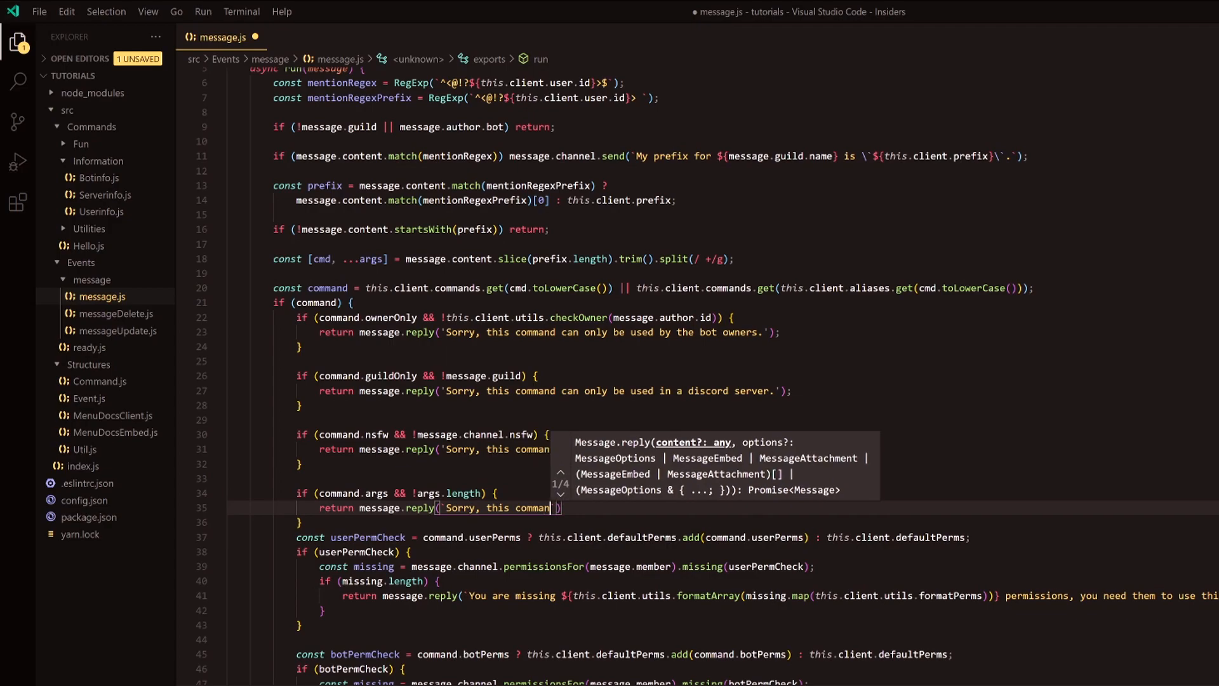
text(d requires)
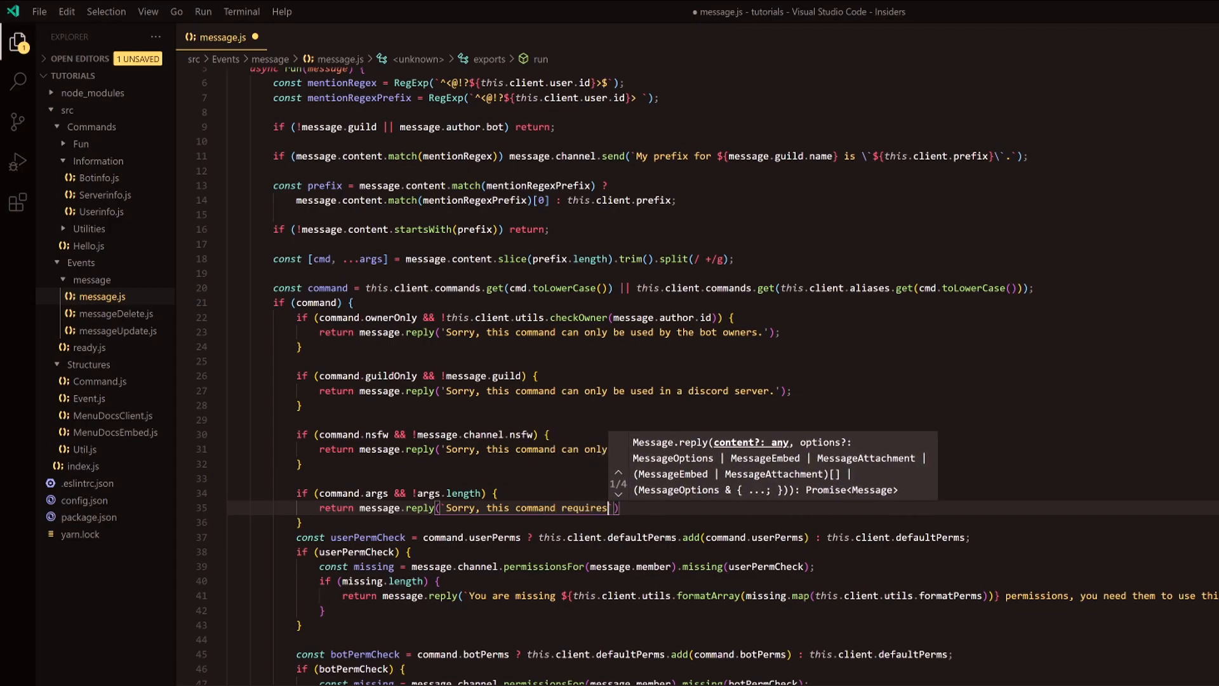
text( argu)
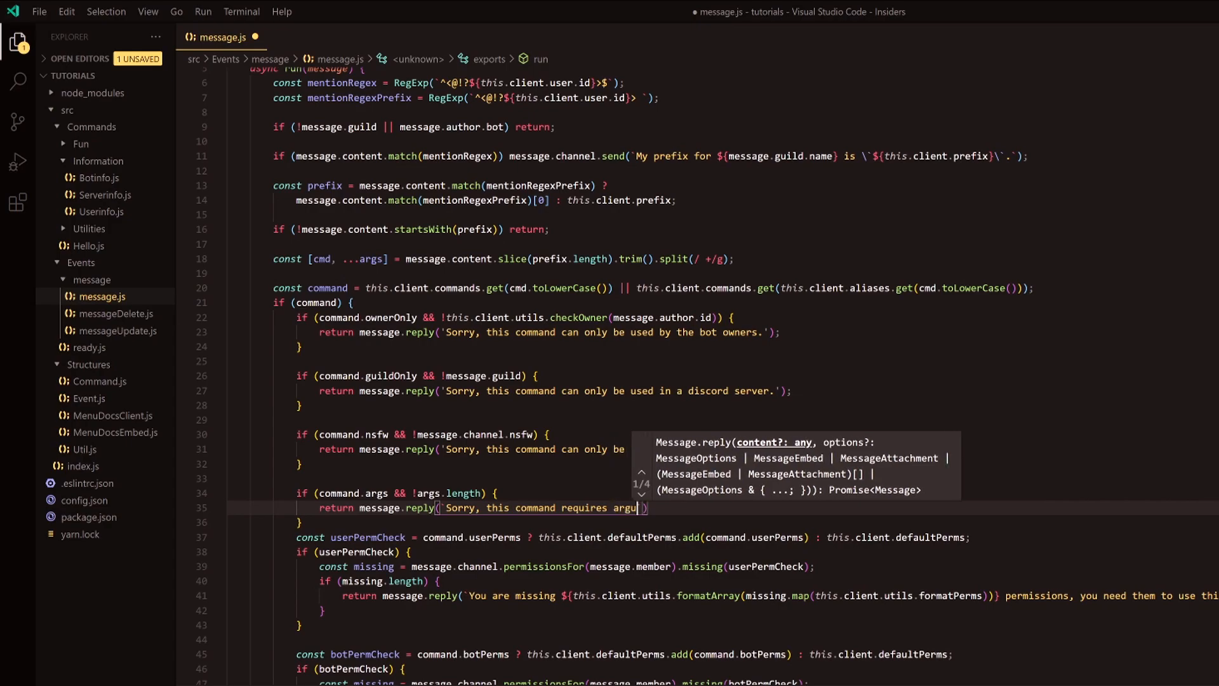
text(ments to function)
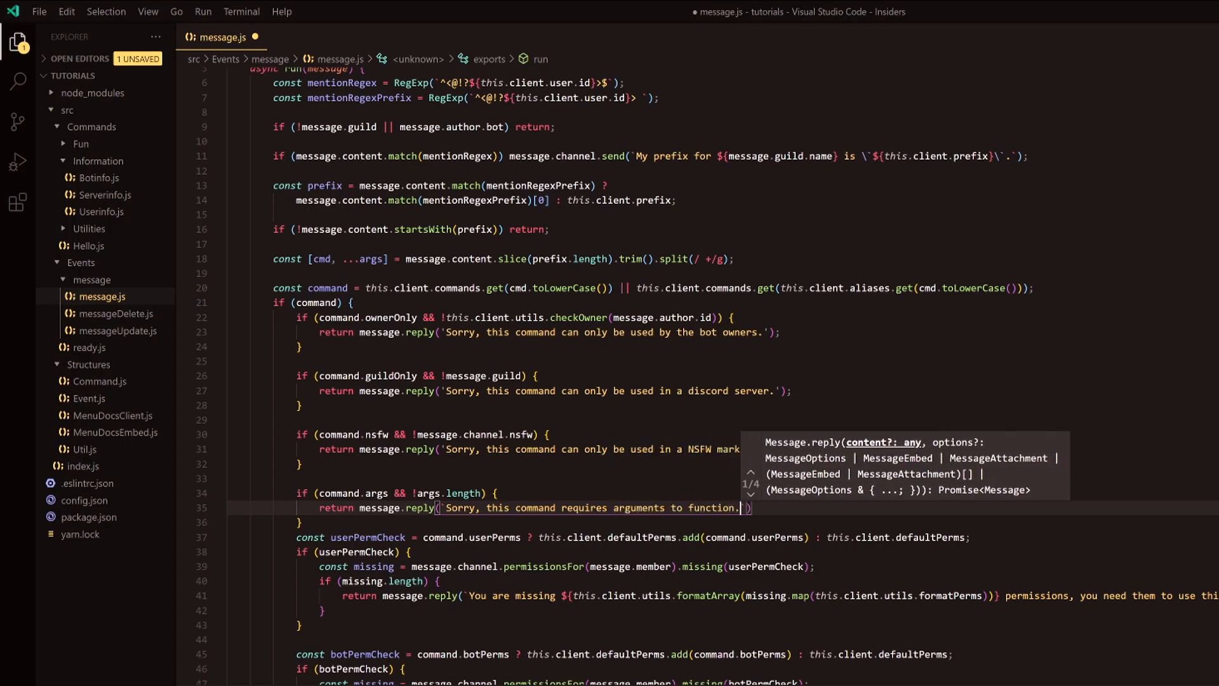
text(. Usage: ${command.)
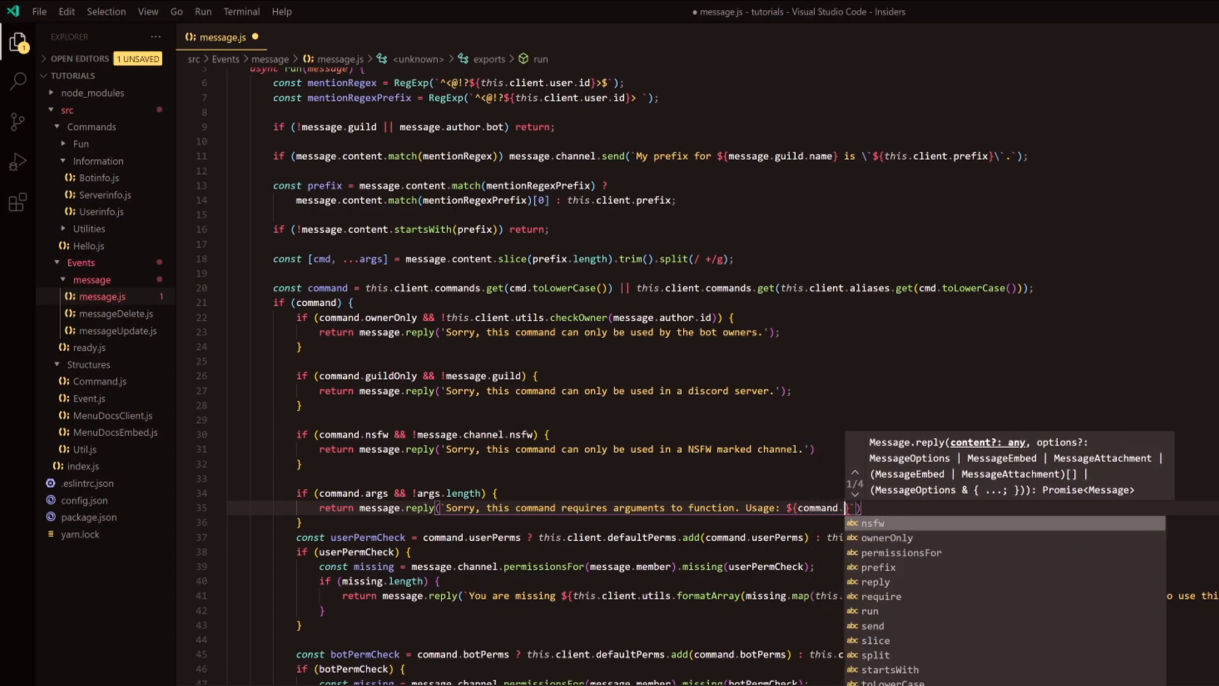
text(usage ?)
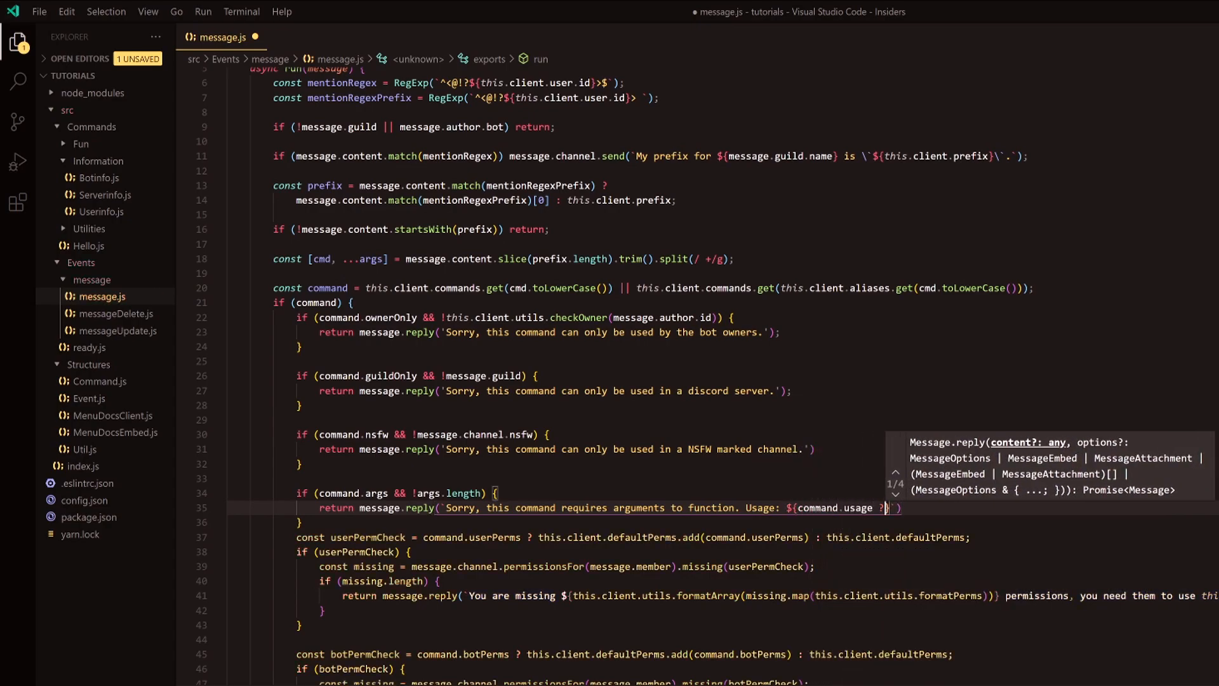
- Write the reply's template string with prefix, command name and usage, falling back to 'This command doesn't have a usage format'
key(Return)
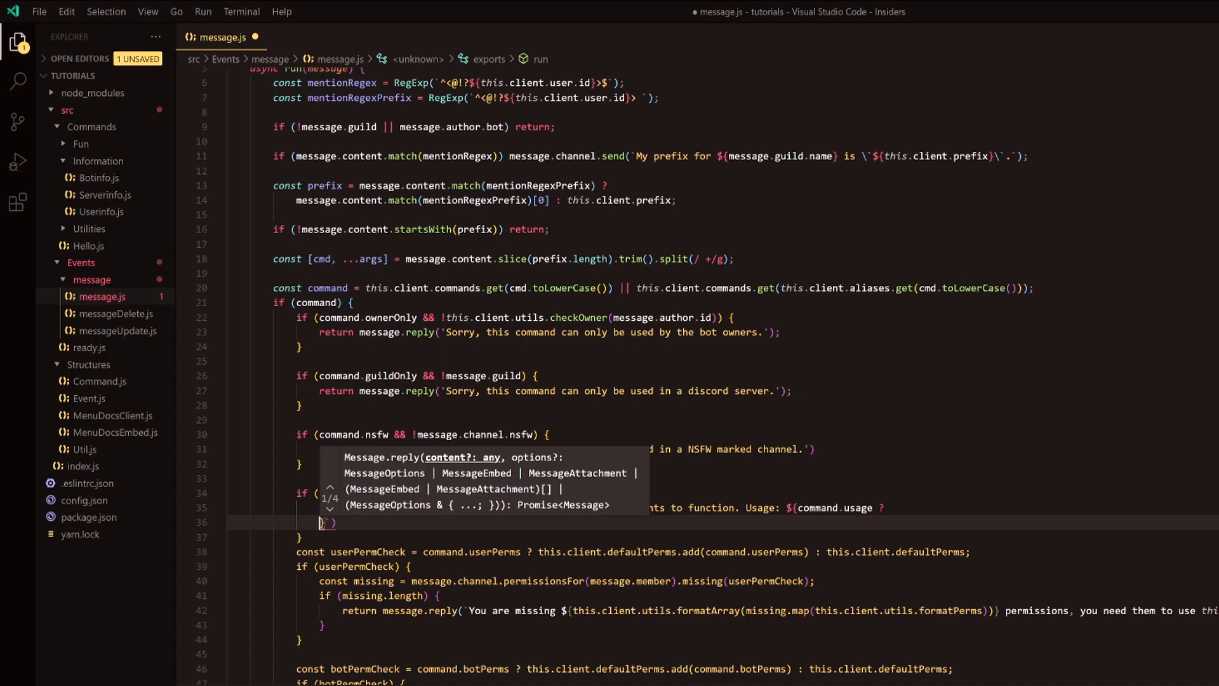
text(${)
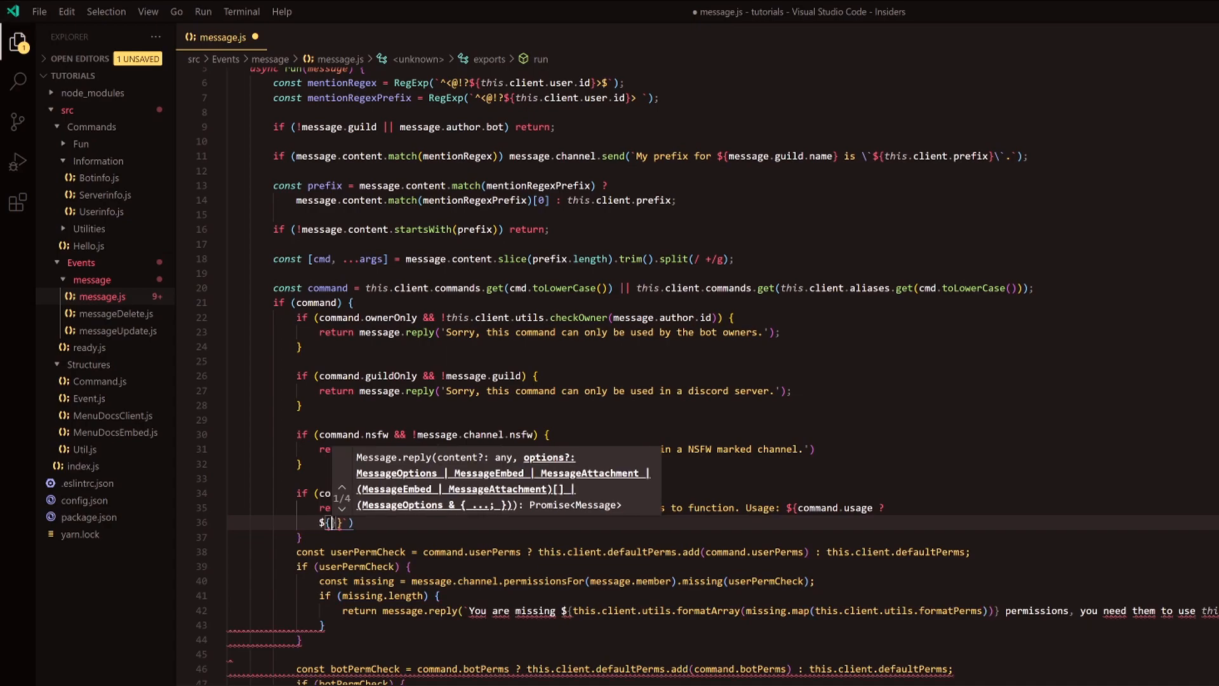
text(this)
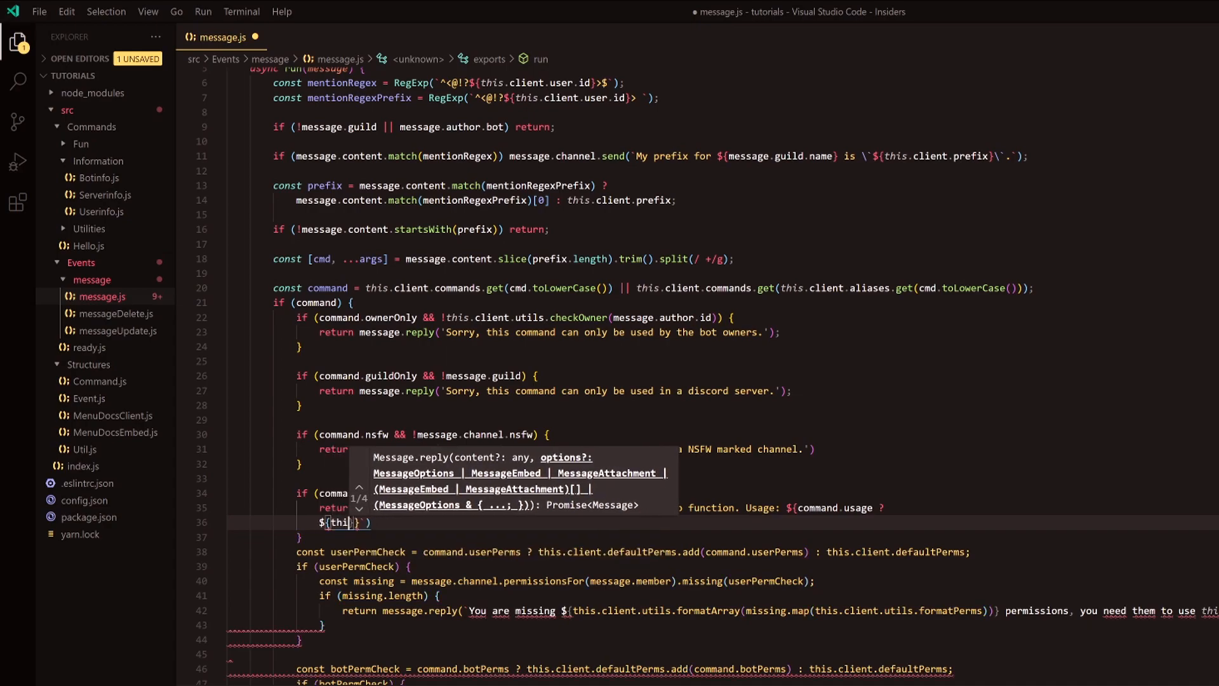
text(.client.prefix + )
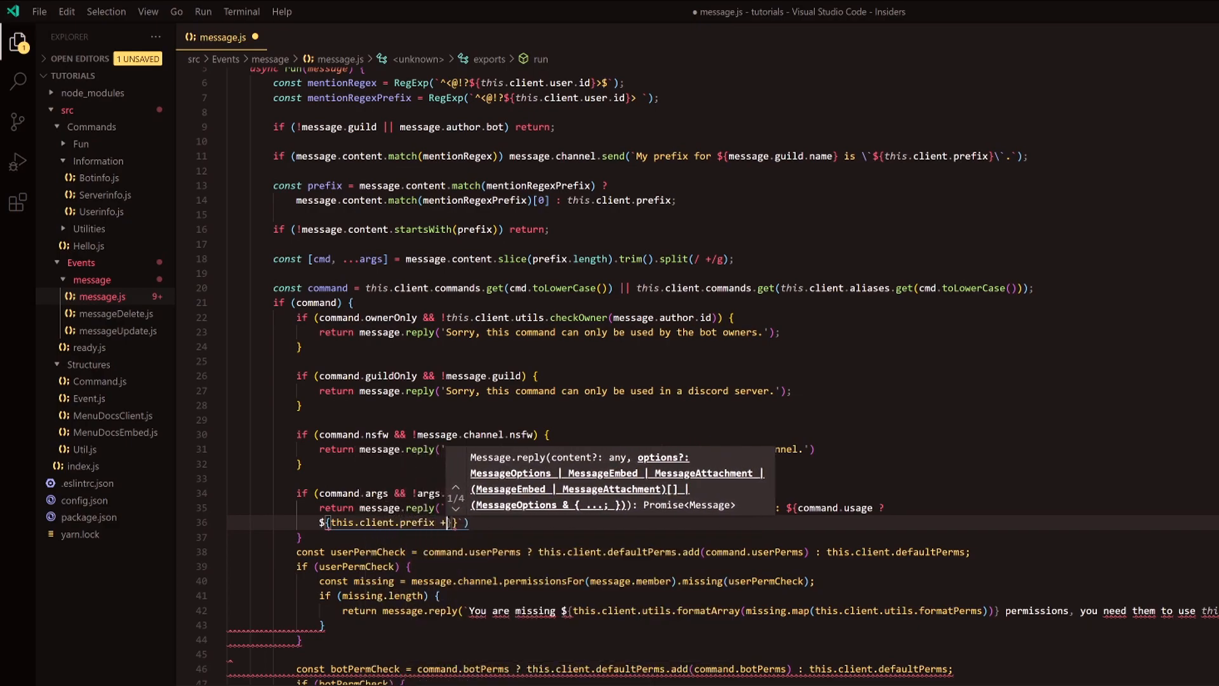
text(command.)
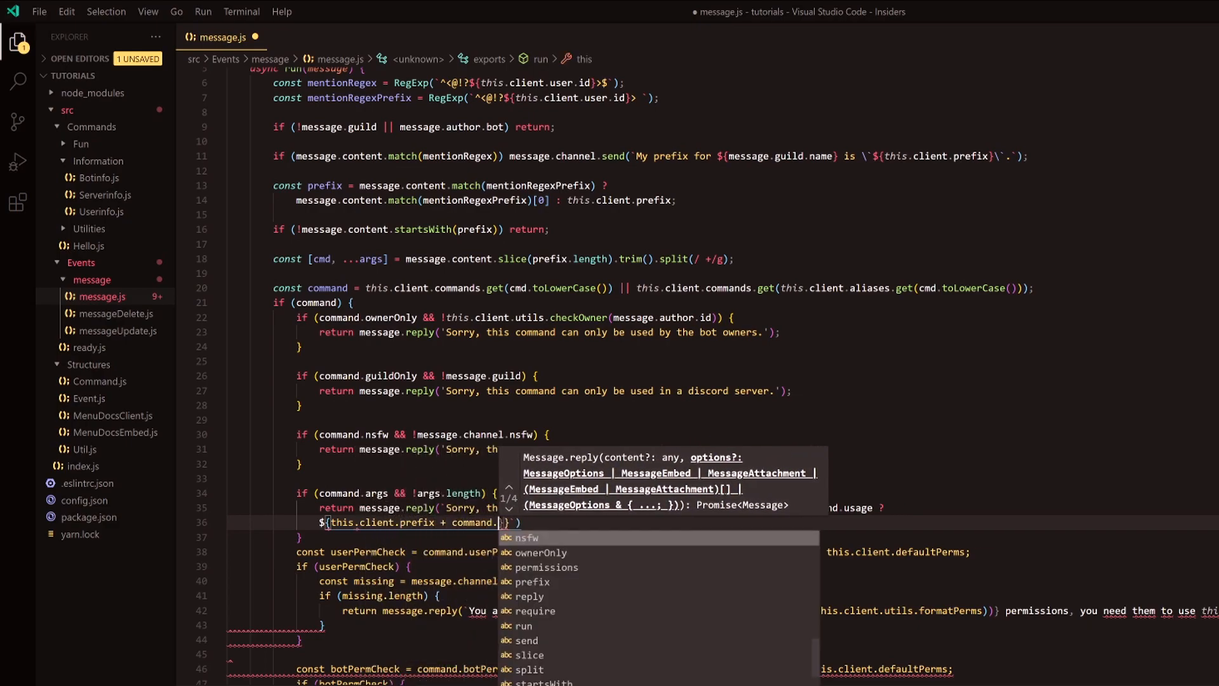
text(name})
key(Home)
text(`)
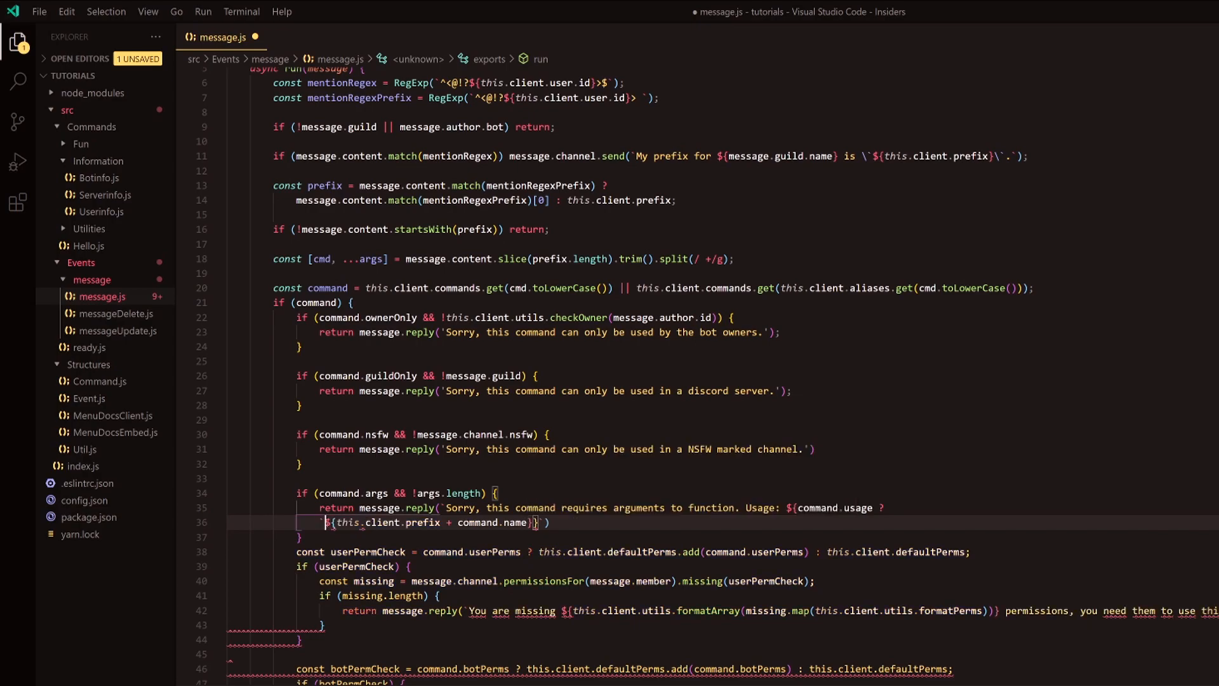
key(BackSpace)
text(`)
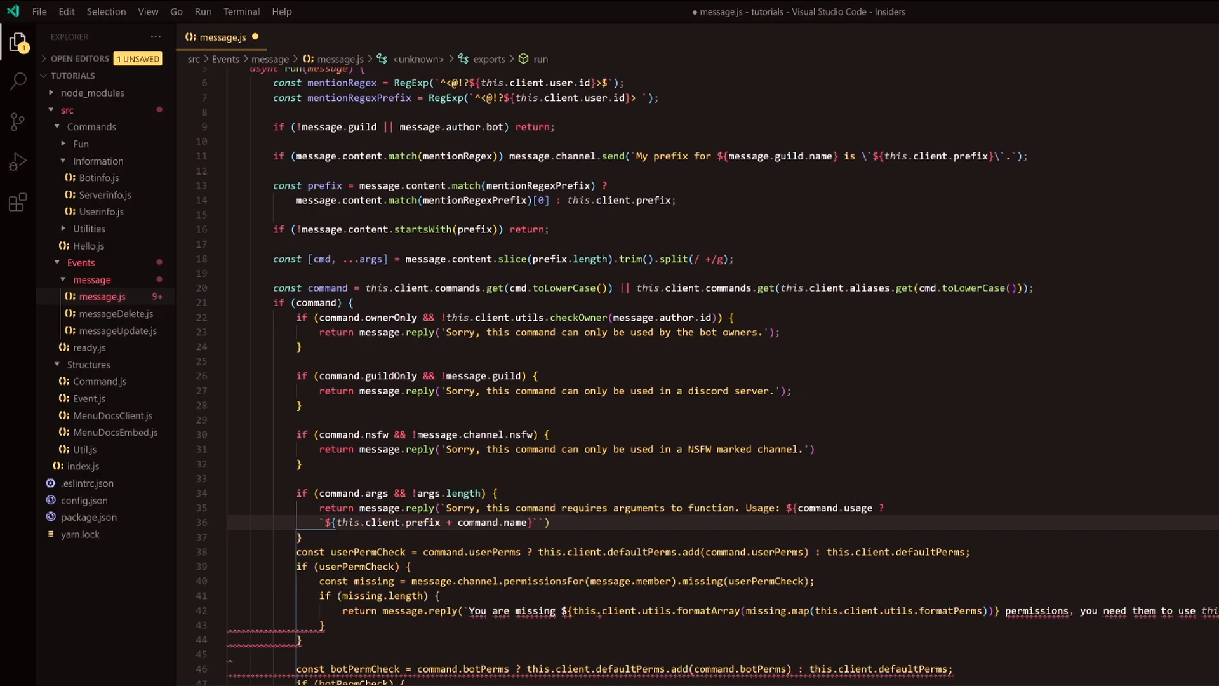
text(}`)
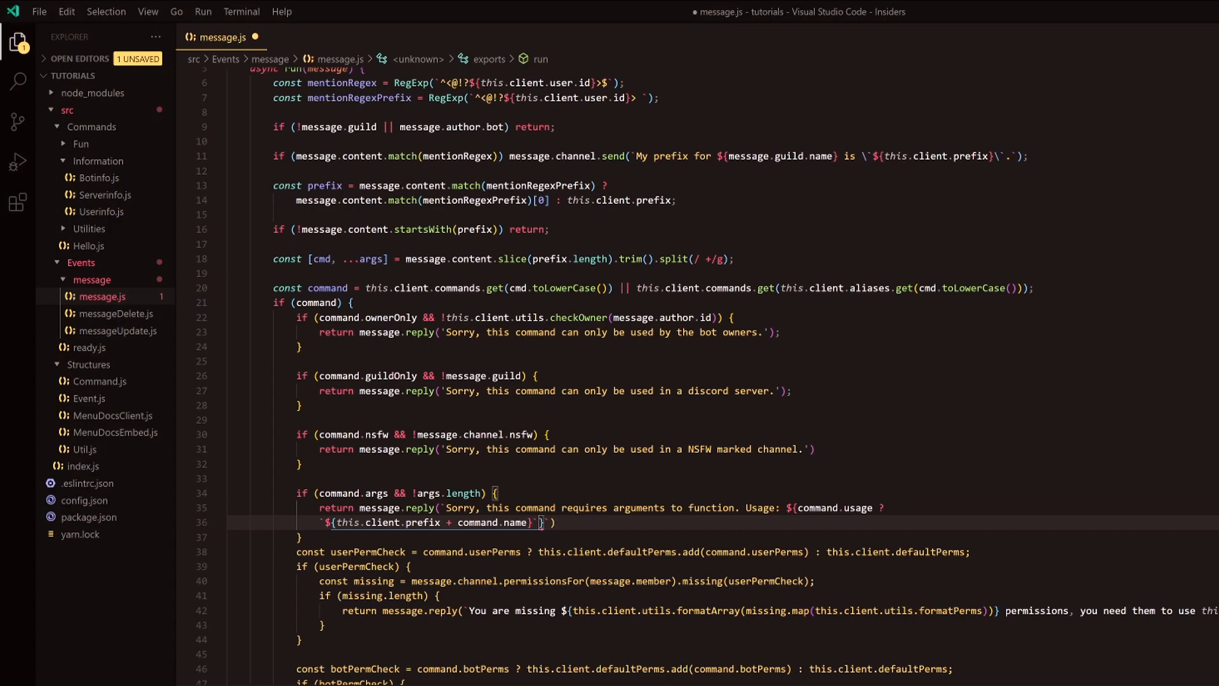
text( ${)
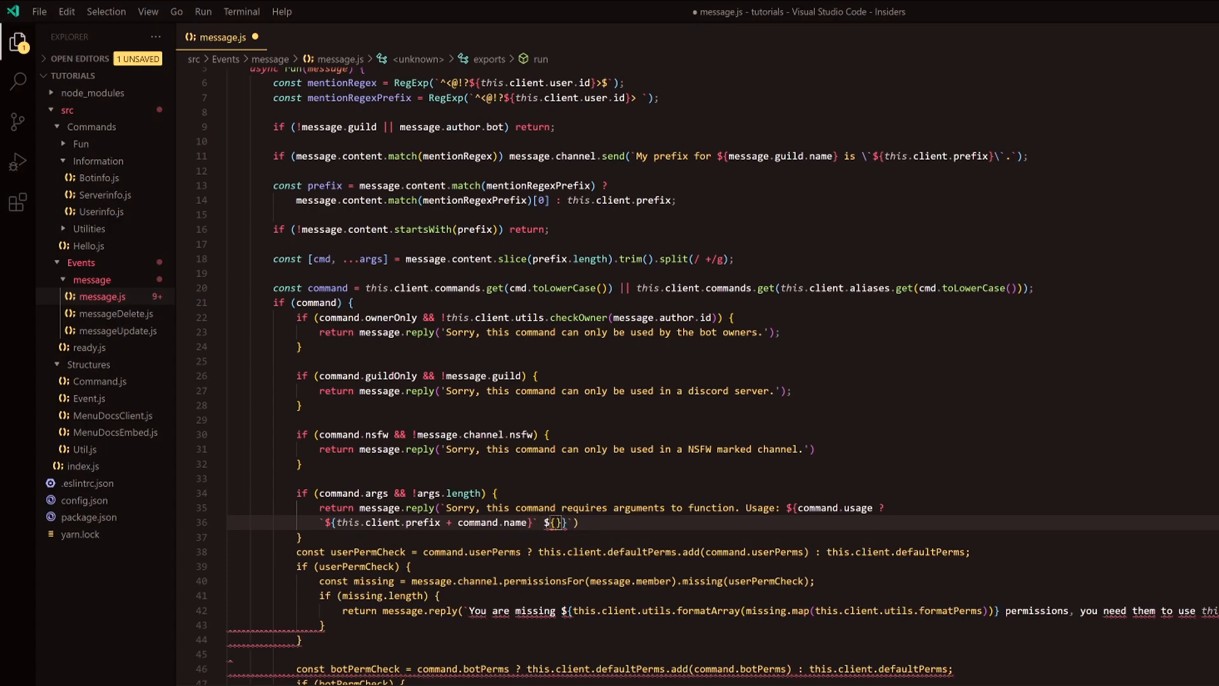
text(command.us)
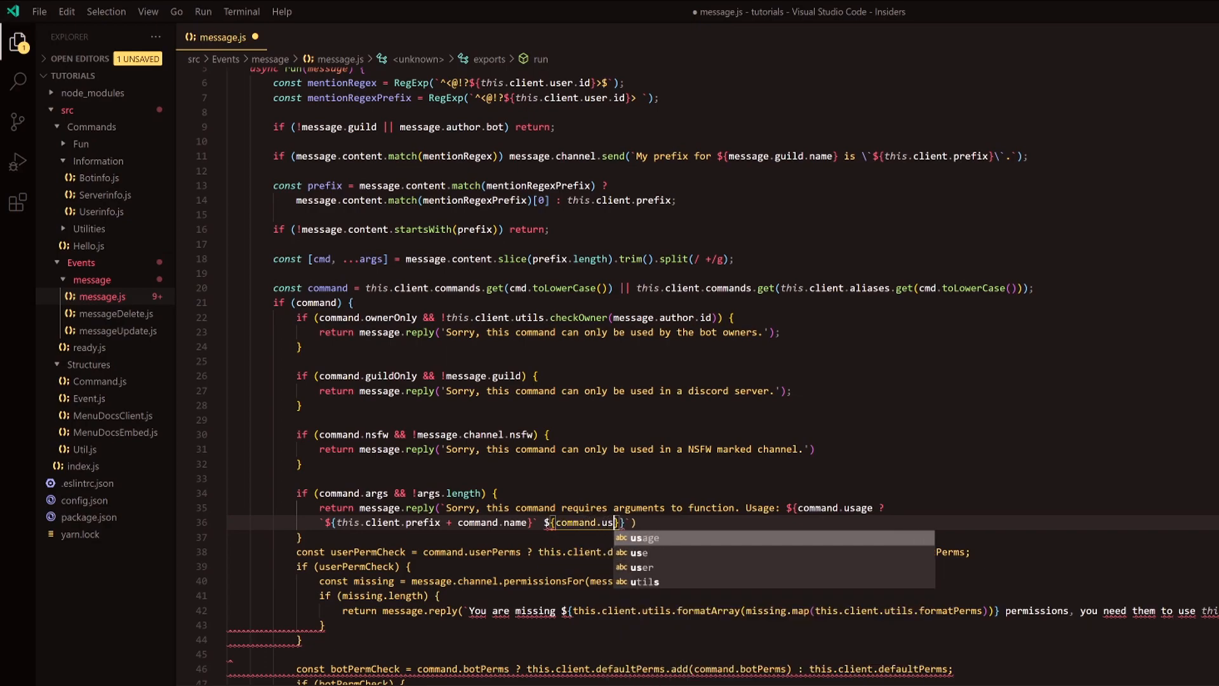
text(age)
key(Right)
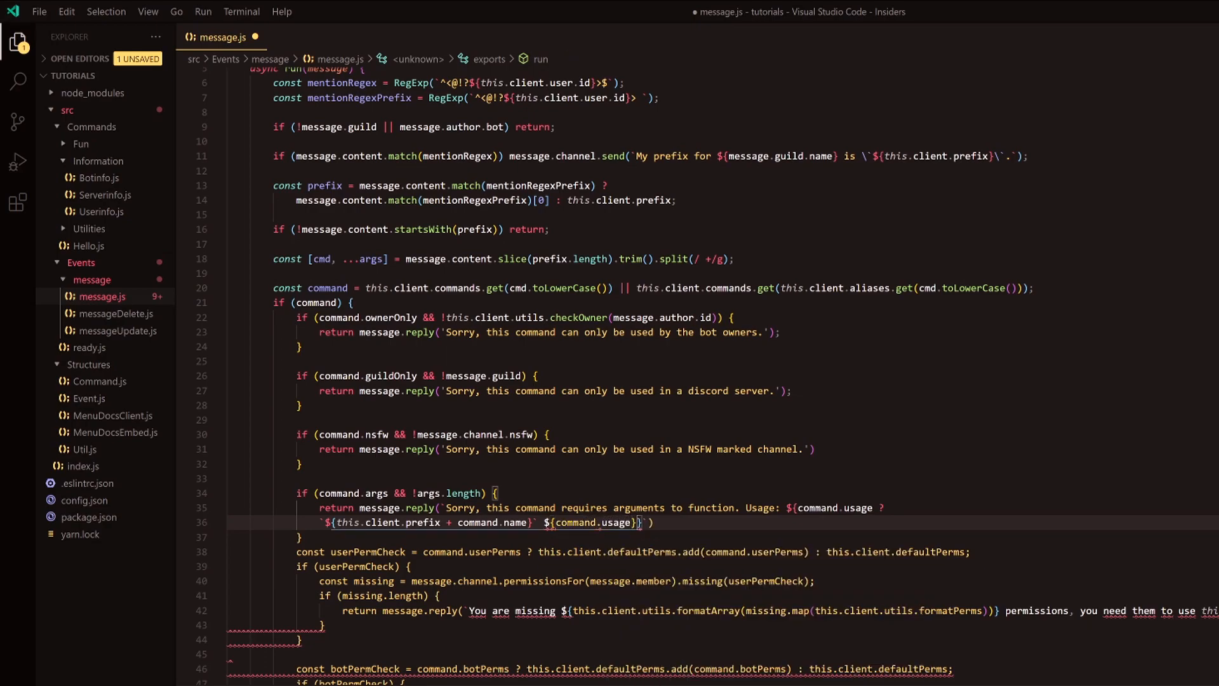
text(: )
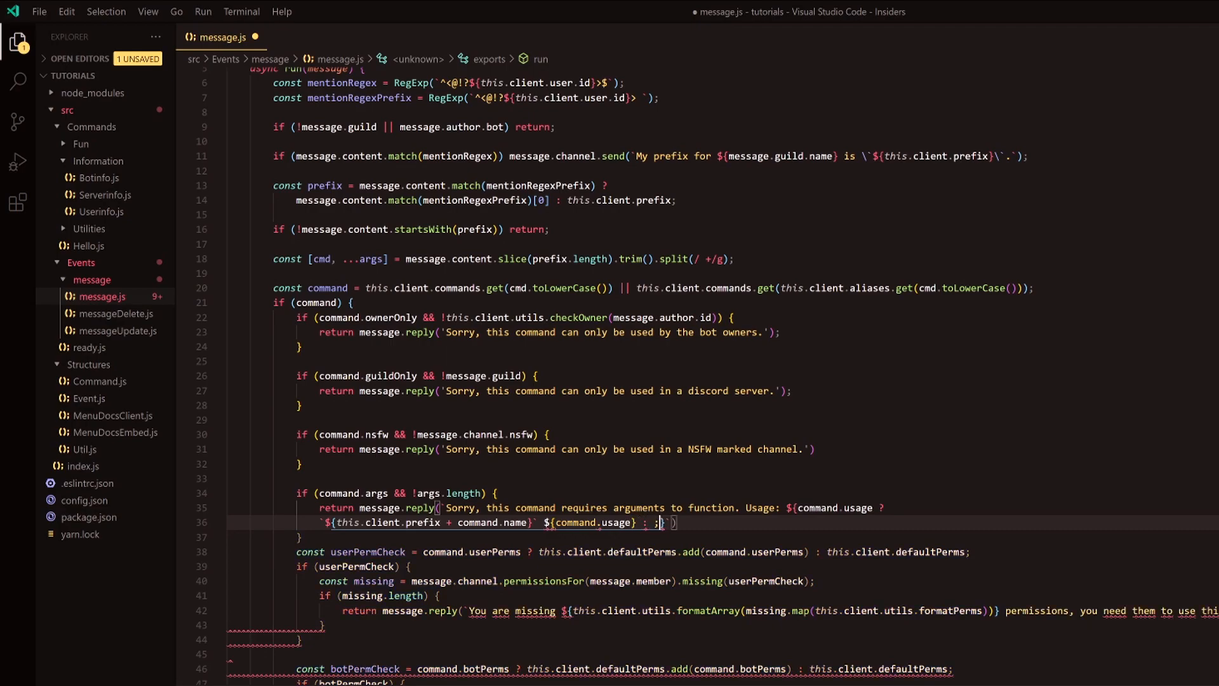
text('This c)
text(ommand doesn\)
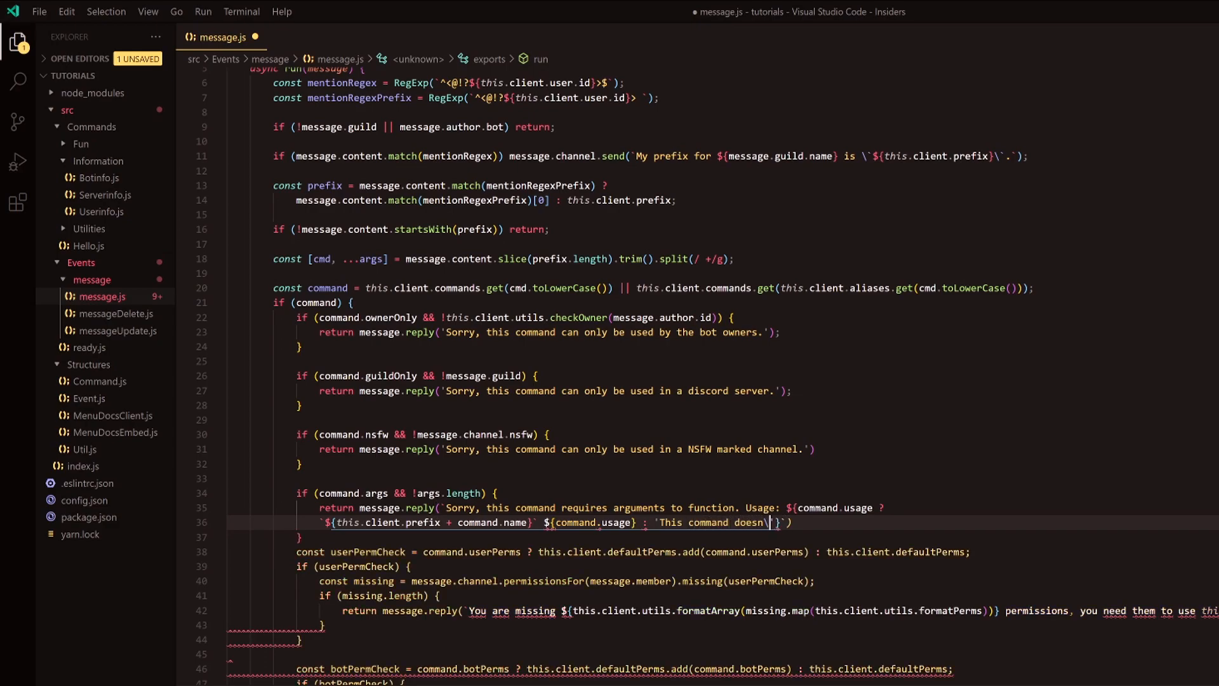
text('t)
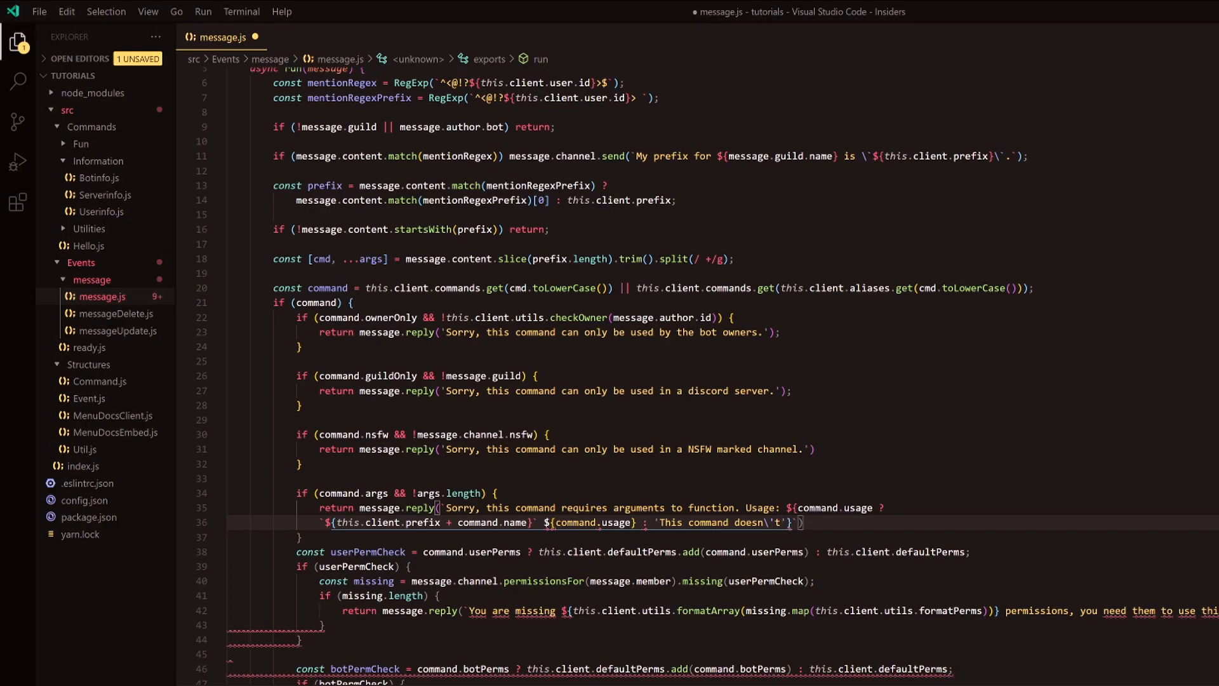
text( have a usage)
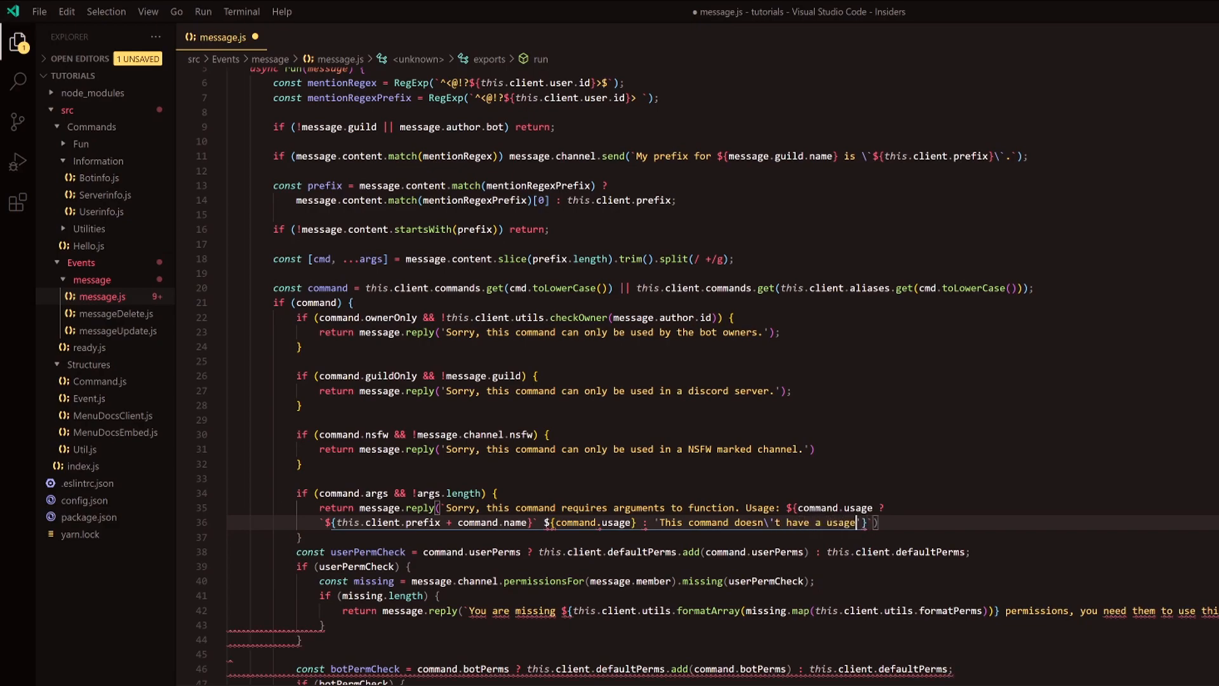
text( format)
key(Right)
key(Right)
key(Right)
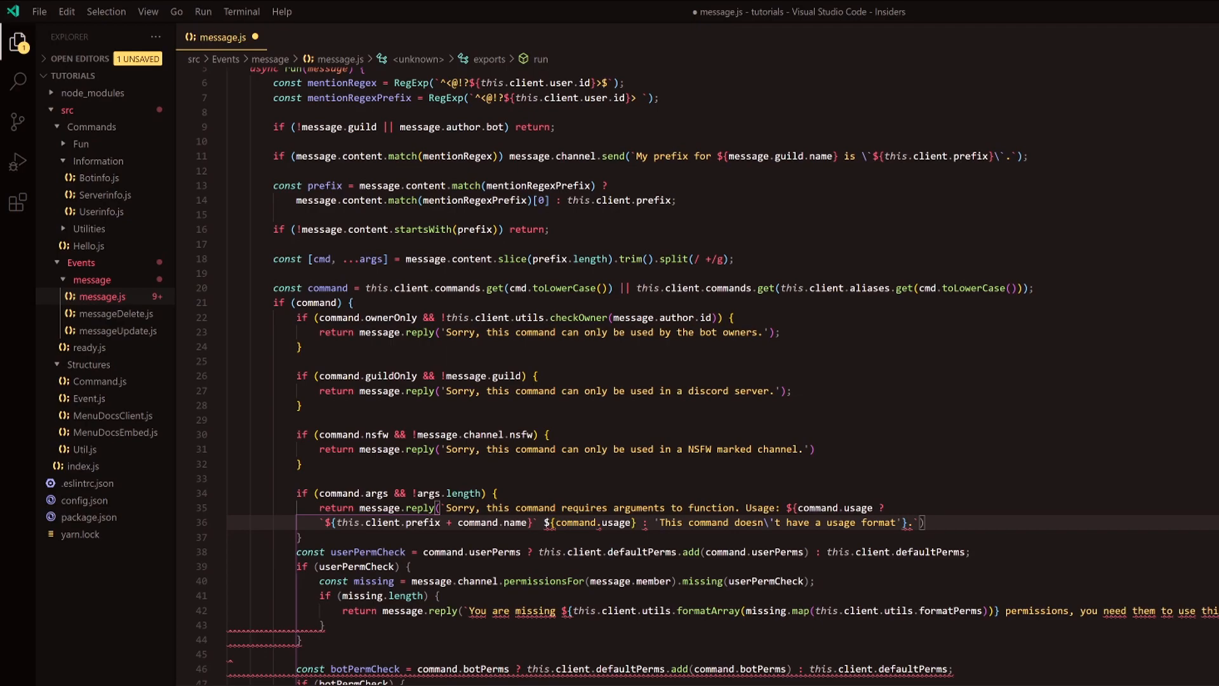
- Remove the stray backtick after the command name on the usage line
click(636, 522)
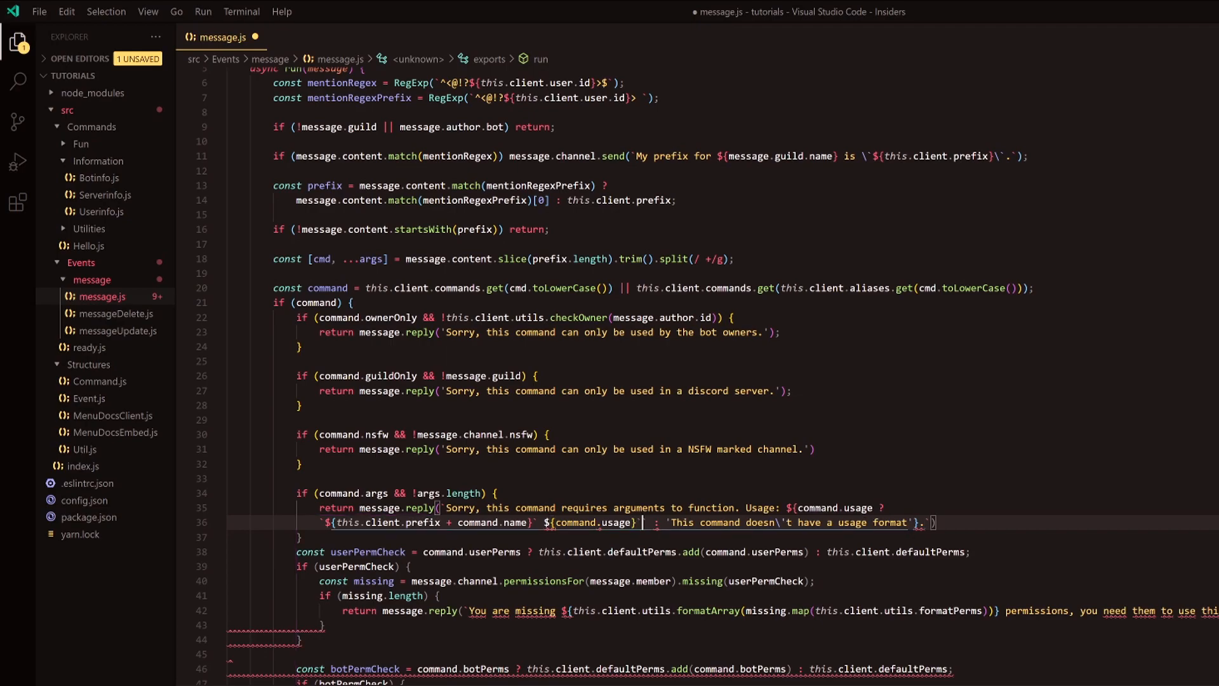
text(`)
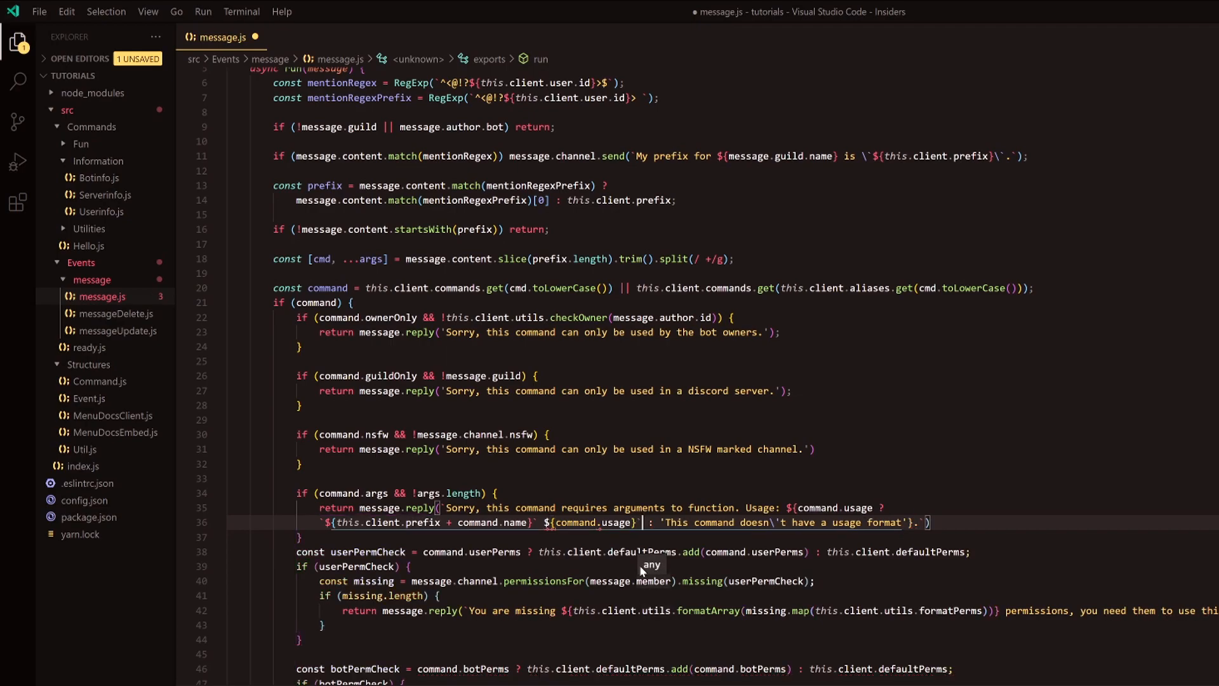
click(535, 523)
key(BackSpace)
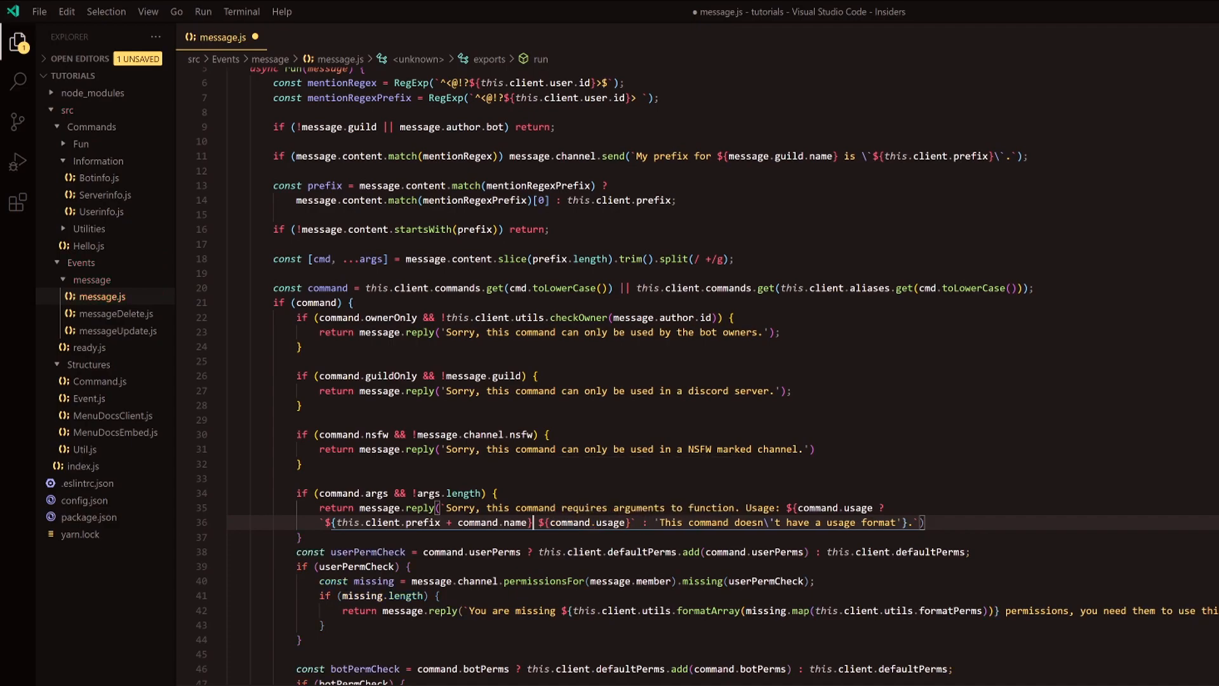
click(301, 536)
scroll(610, 381, down, 3)
click(355, 509)
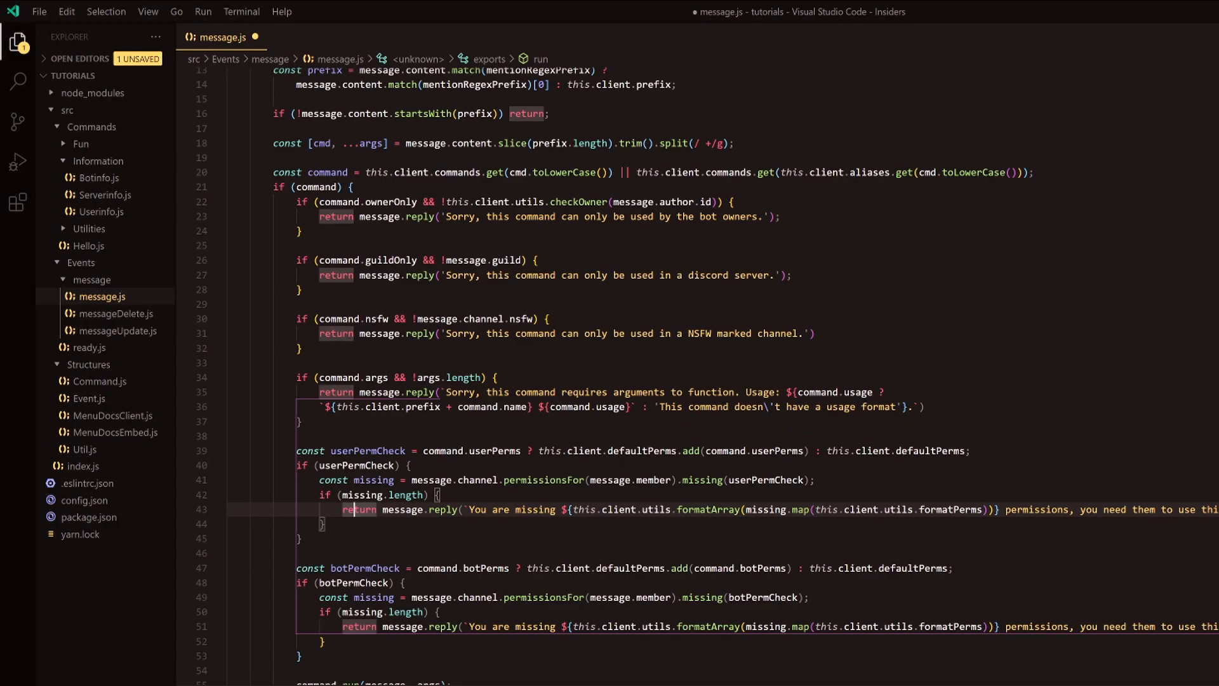
click(591, 451)
key(ctrl+s)
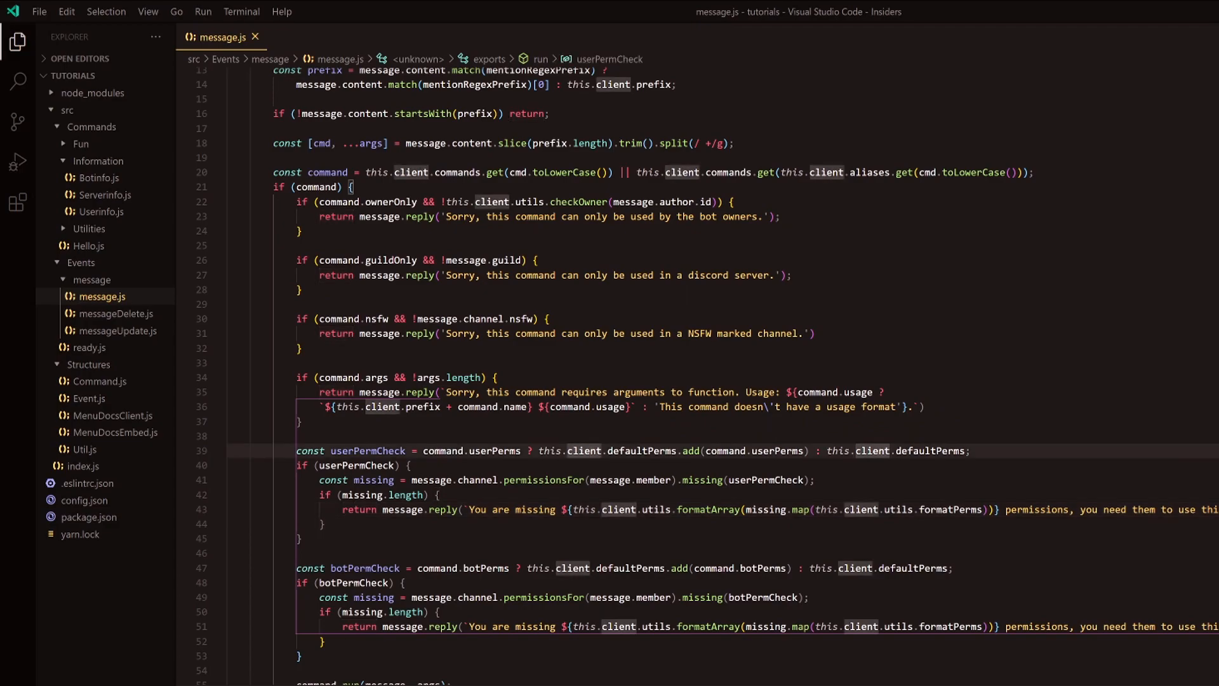
click(314, 202)
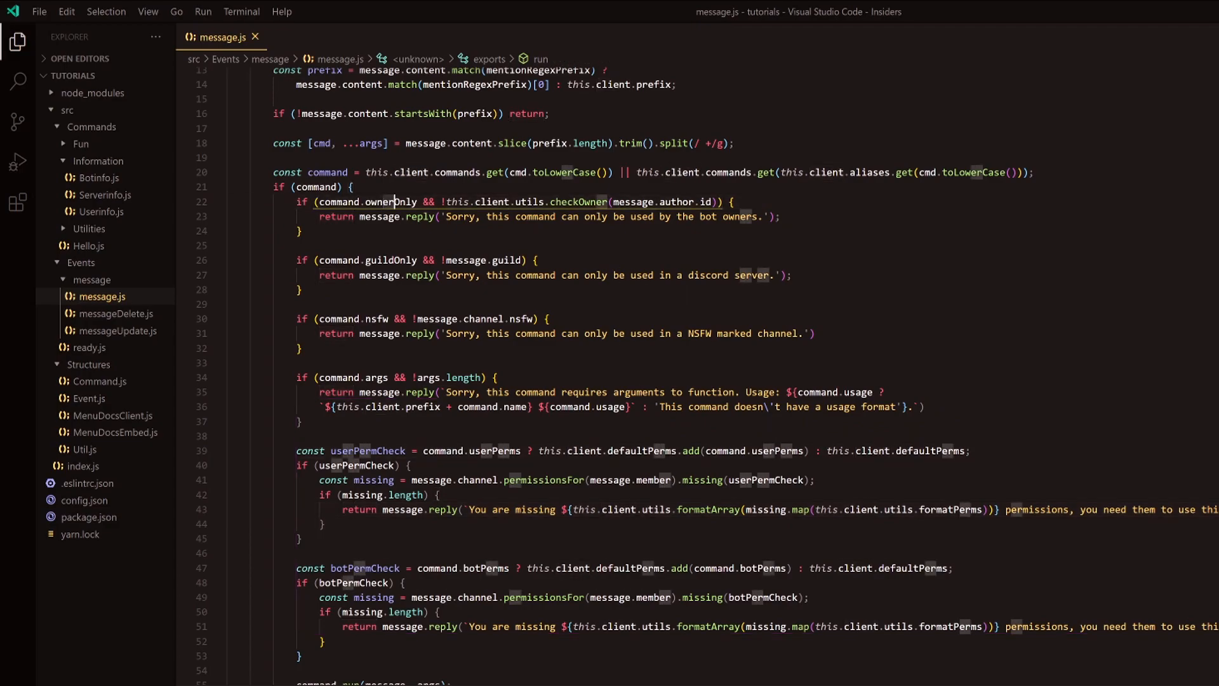
click(371, 245)
click(385, 319)
click(377, 377)
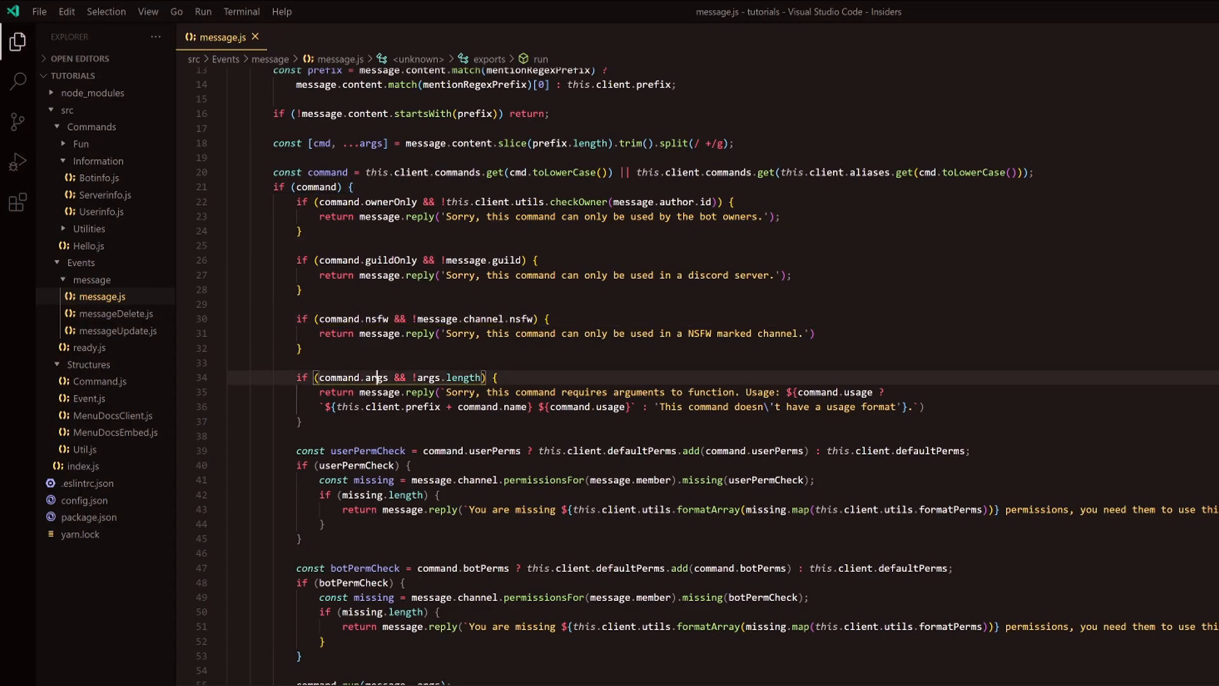
click(296, 437)
click(440, 612)
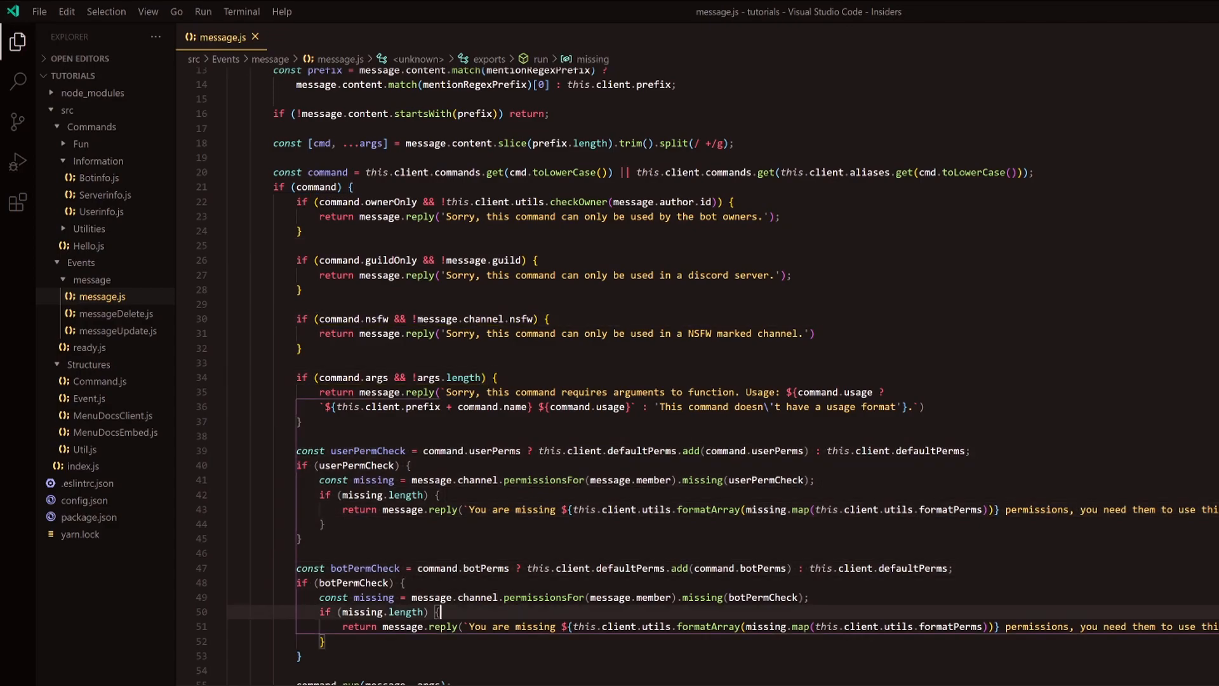
click(134, 449)
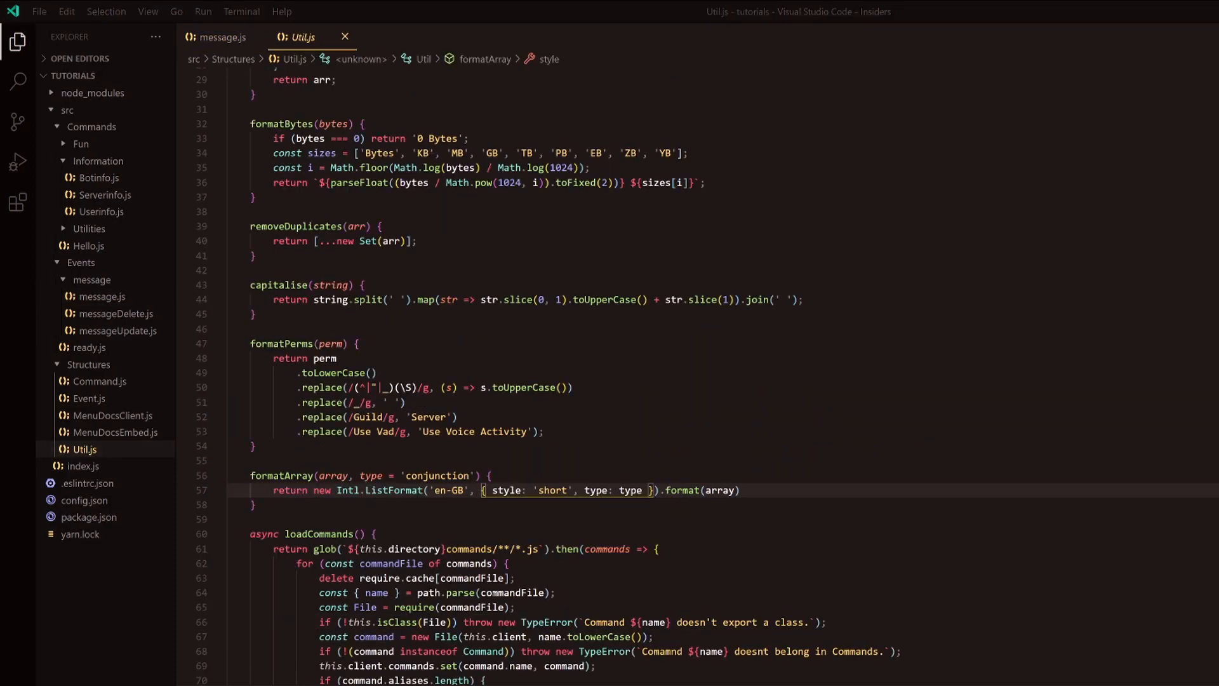
- Add async checkOwner(target) returning this.client.owners.includes(target.id) after capitalise, then return to message.js
click(255, 314)
key(Return)
key(Return)
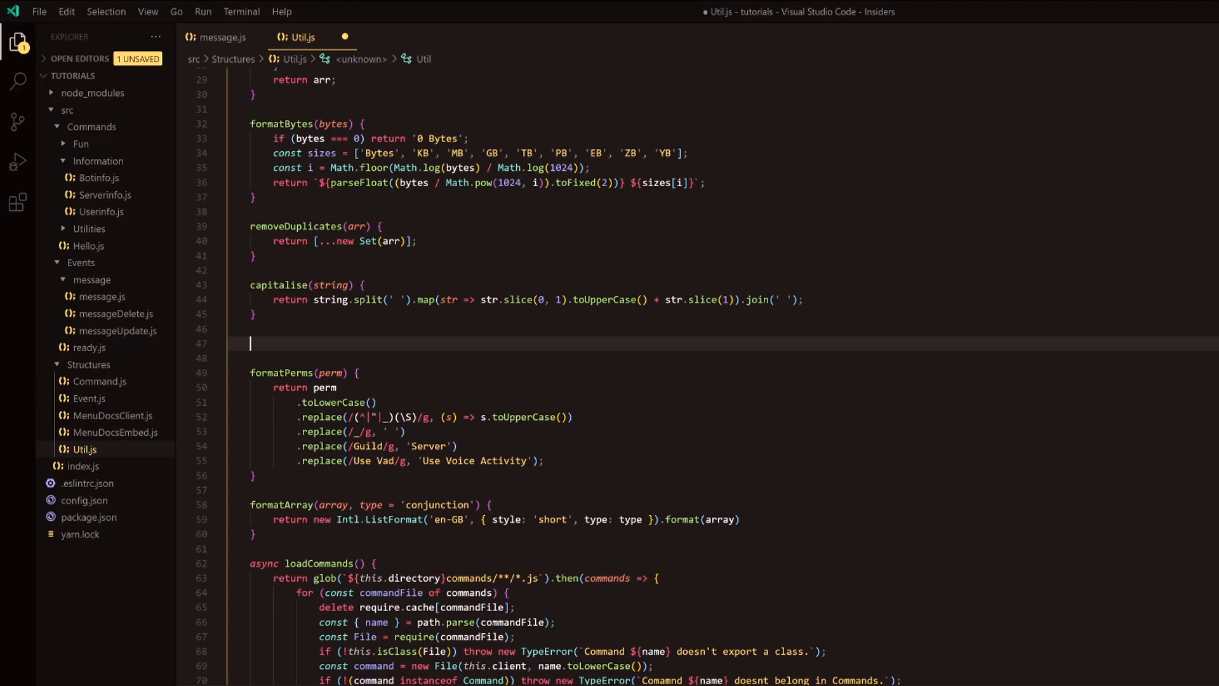
text(async )
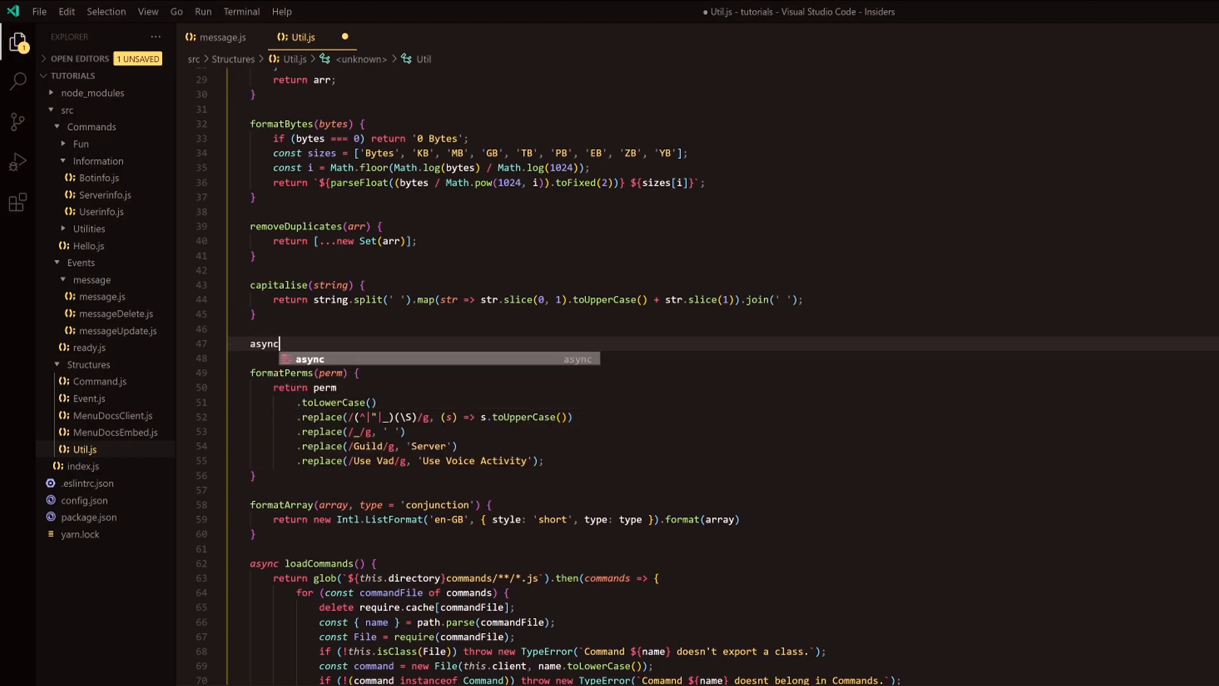
text(checkOwner(target) )
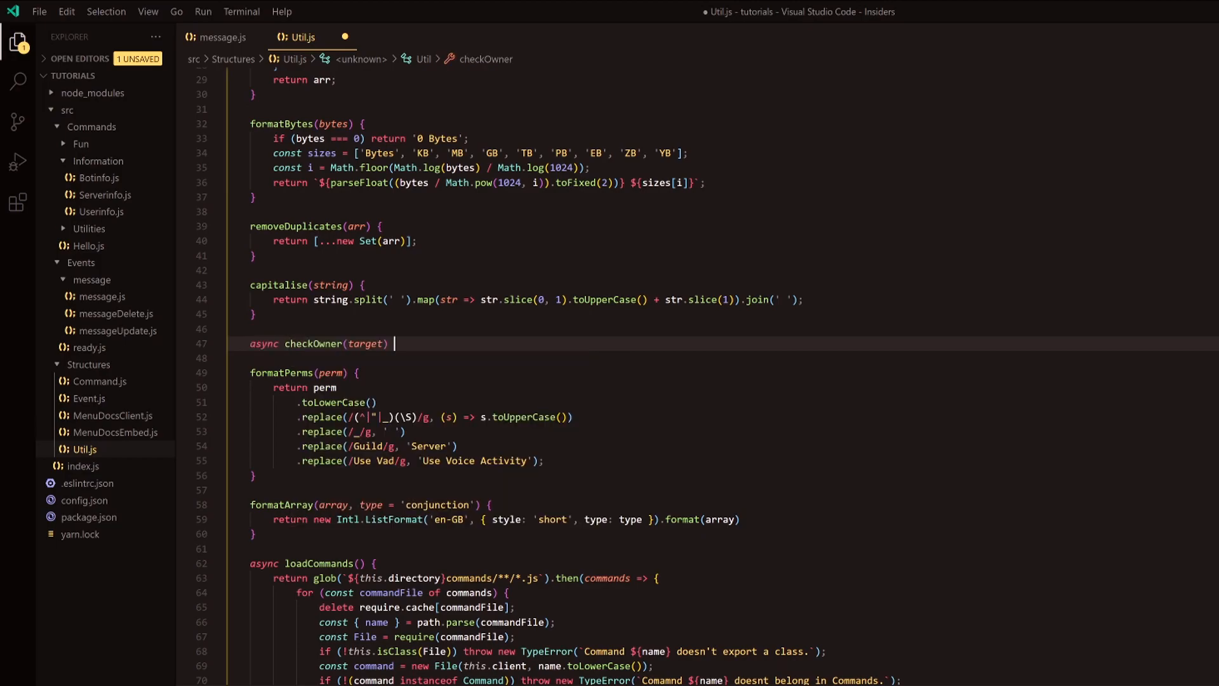
text({)
key(Return)
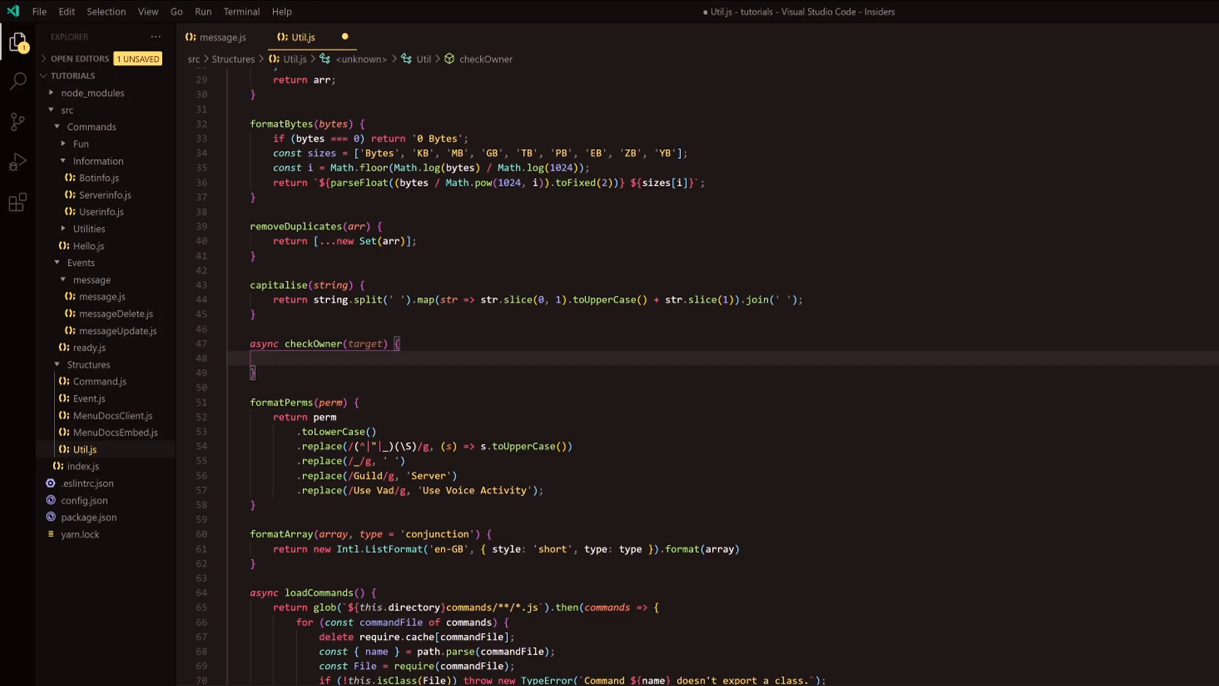
text(return )
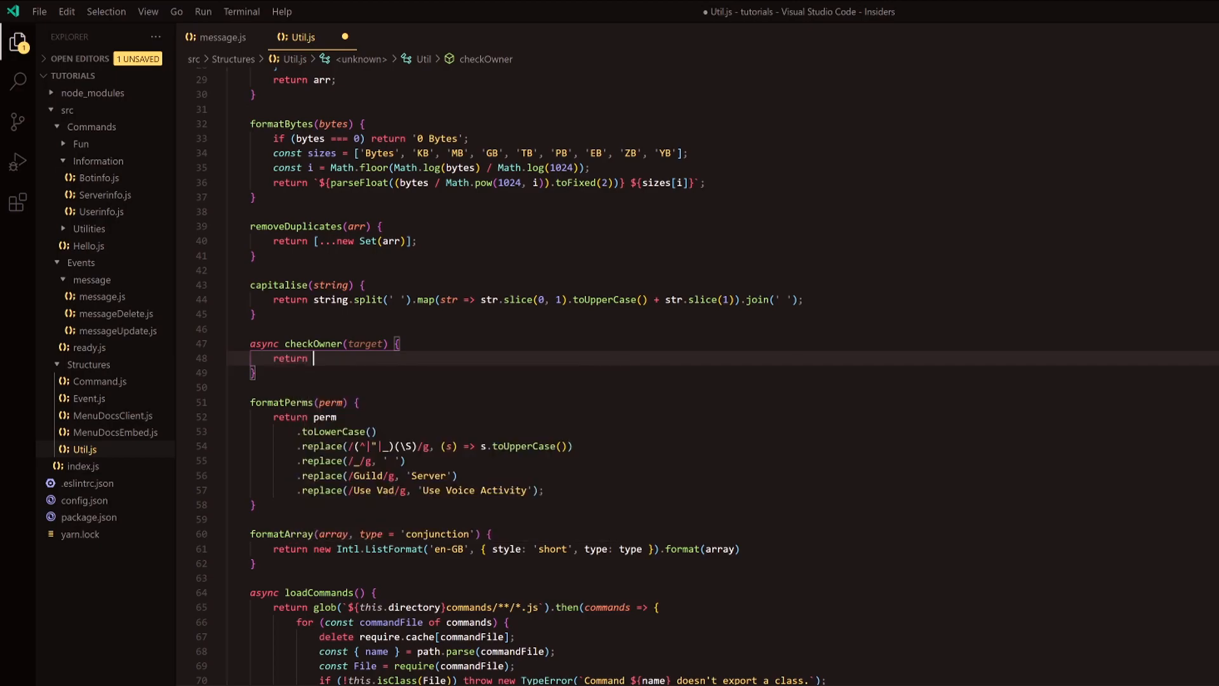
text(this.clien)
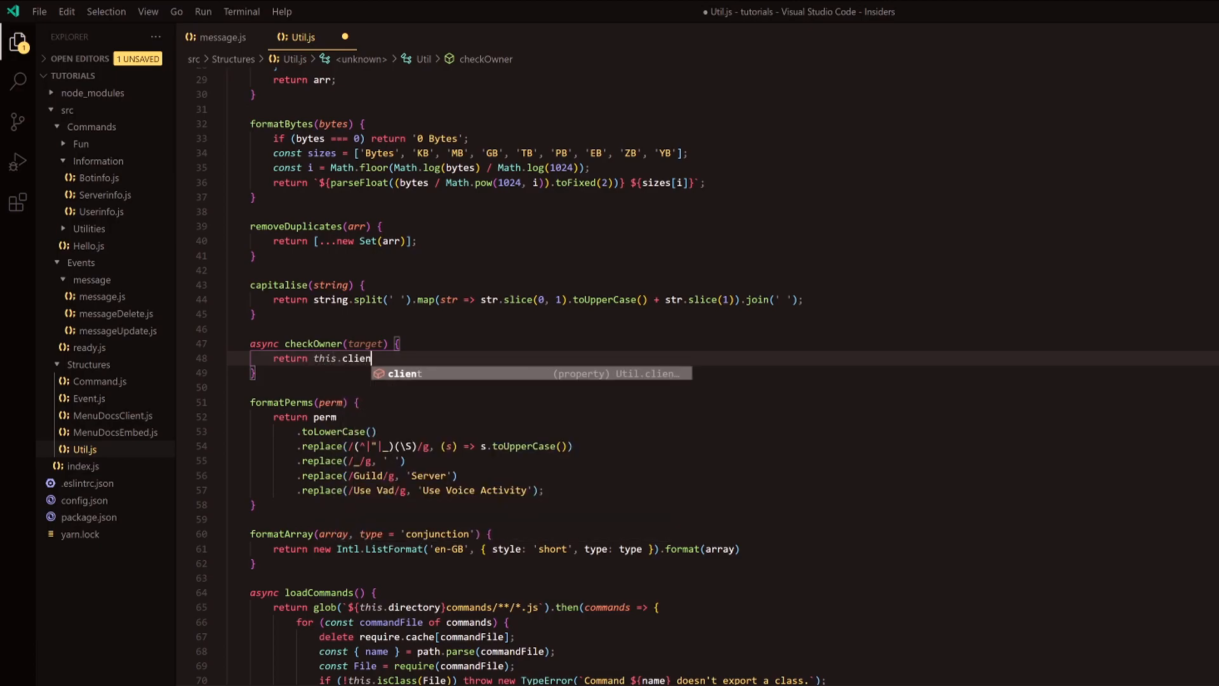
text(t.owners.incl)
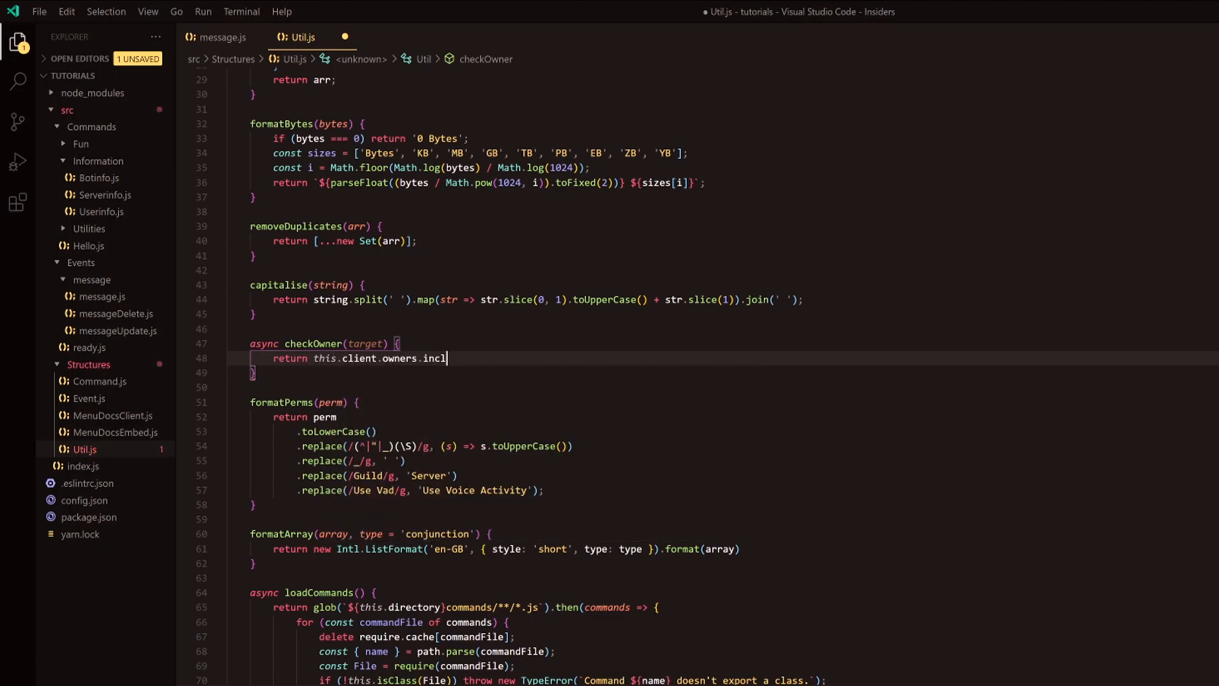
text(udes(t)
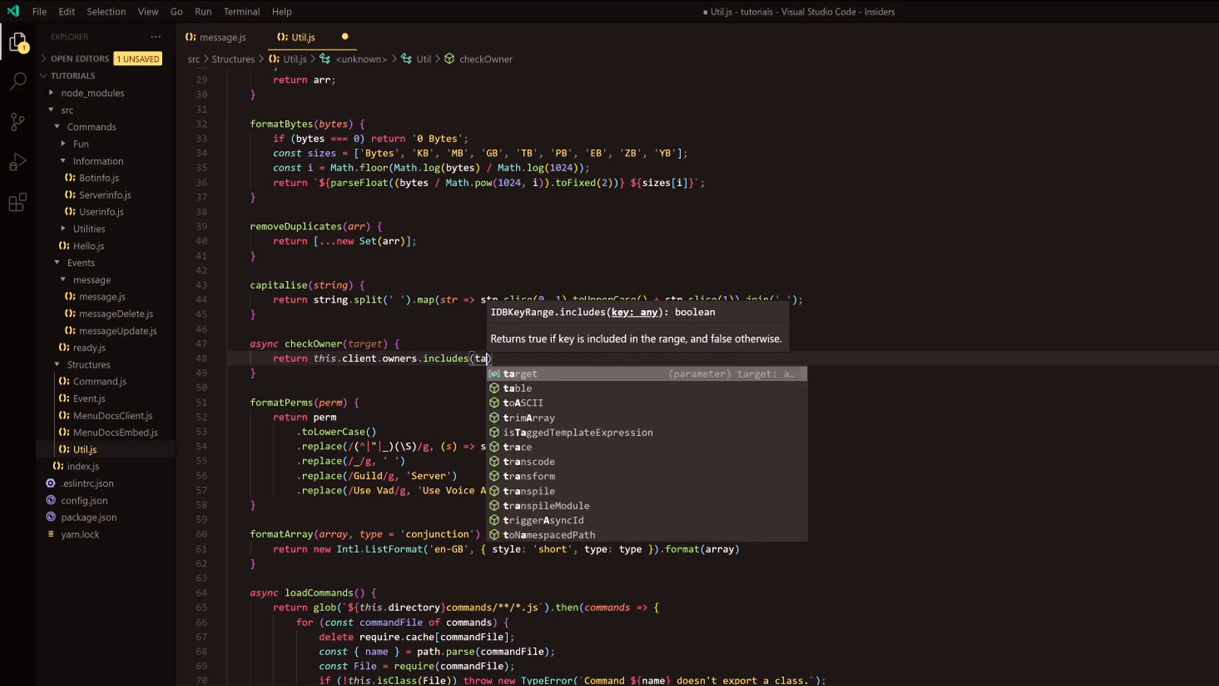
text(arget.id)
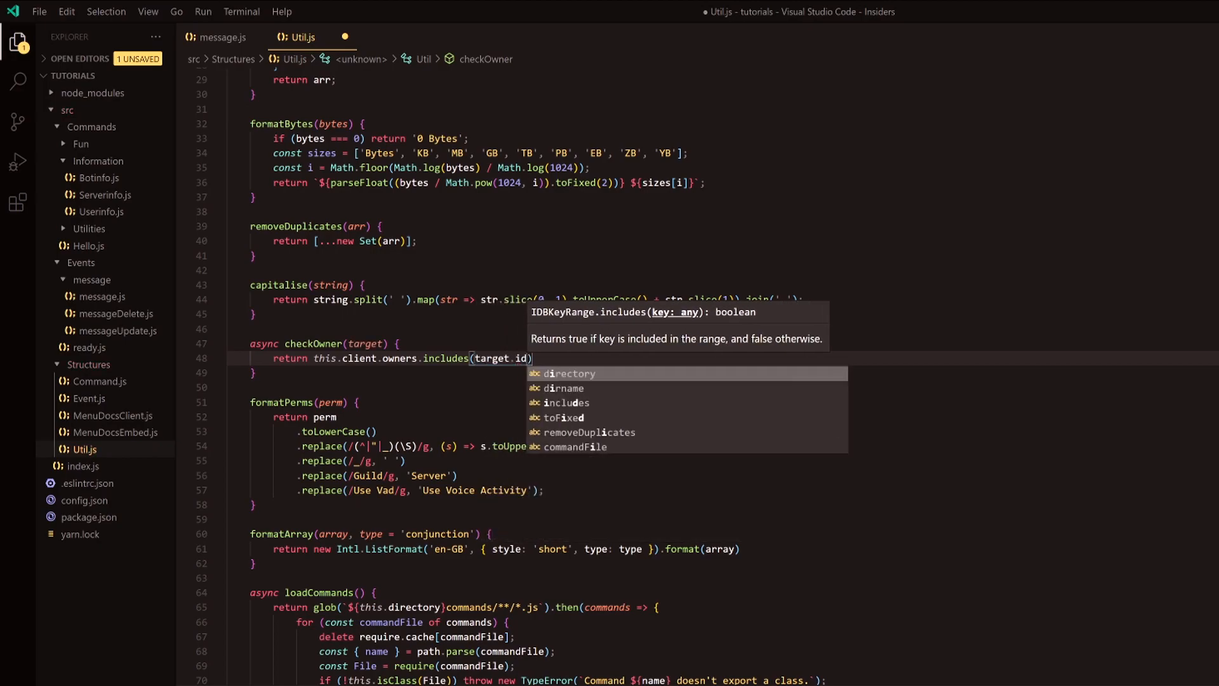
key(ctrl+Tab)
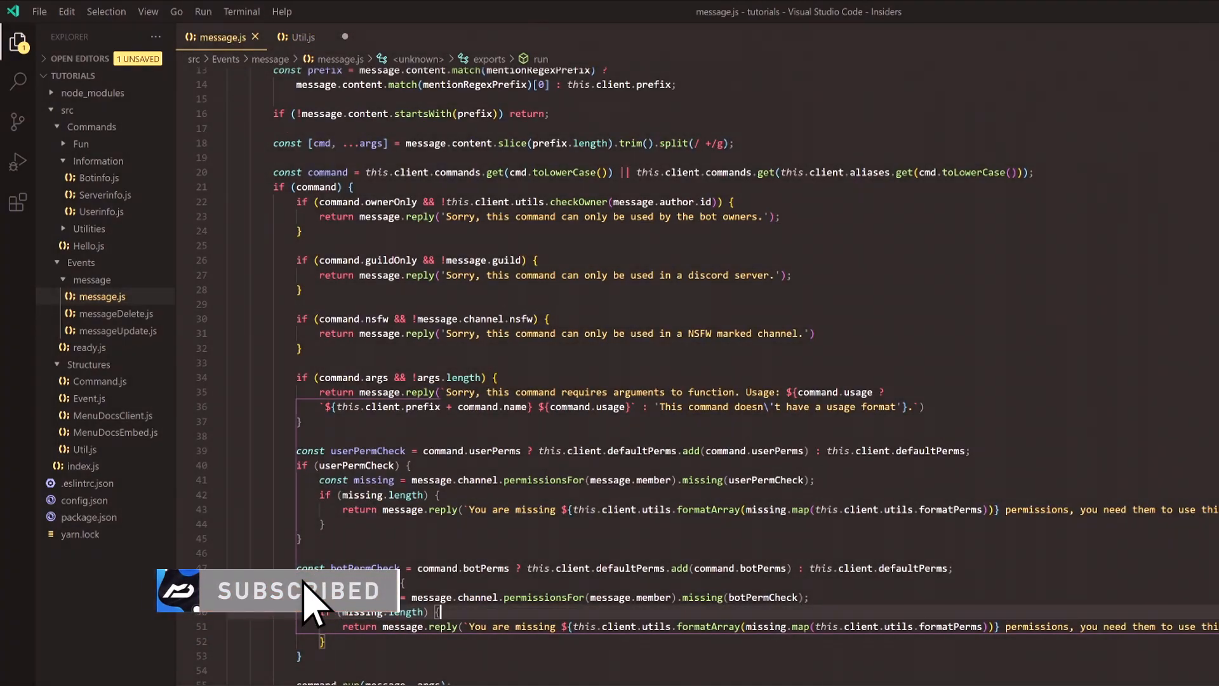
- Pass message.author instead of message.author.id to checkOwner on line 22 and save message.js
click(700, 201)
key(Delete)
key(Delete)
key(BackSpace)
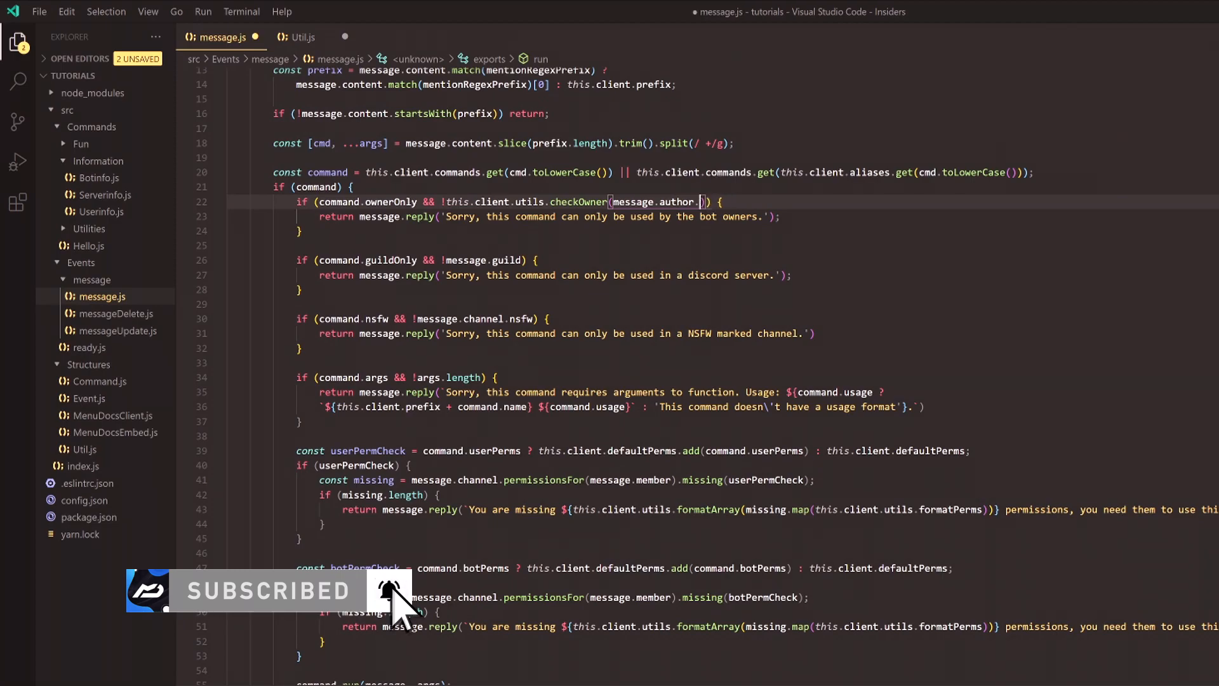
key(Down)
key(Down)
key(Down)
key(ctrl+s)
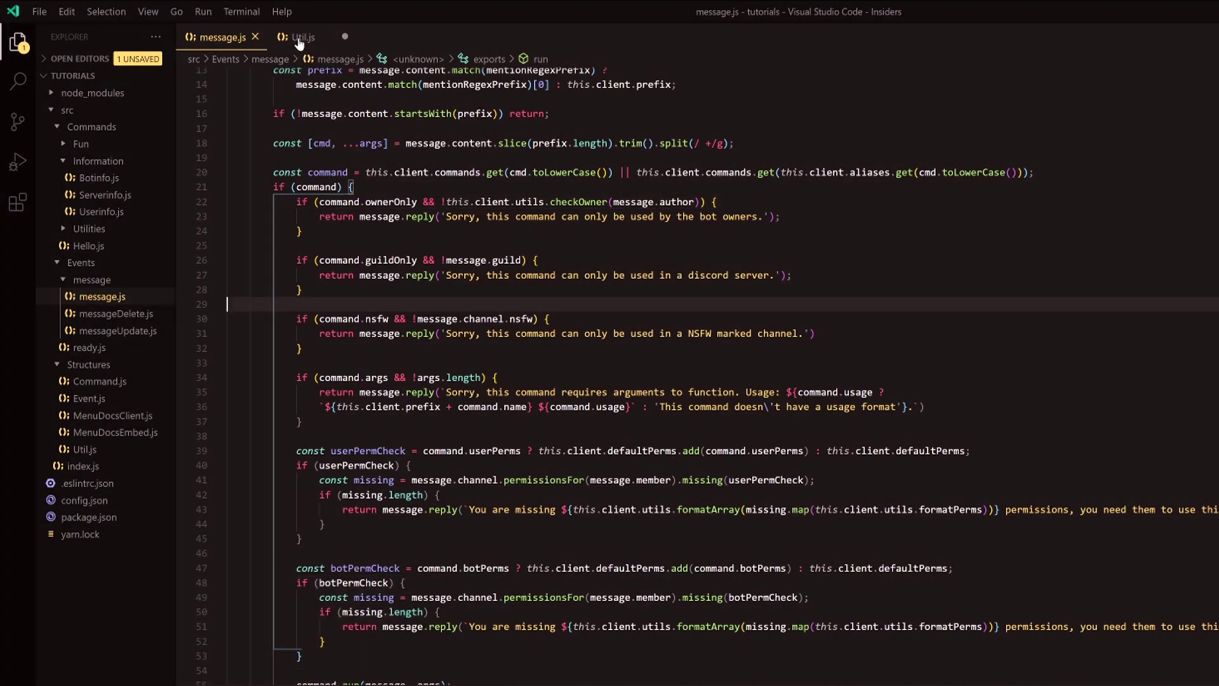
- Back in Util.js, review target.id in checkOwner and make room below it for another helper
click(299, 45)
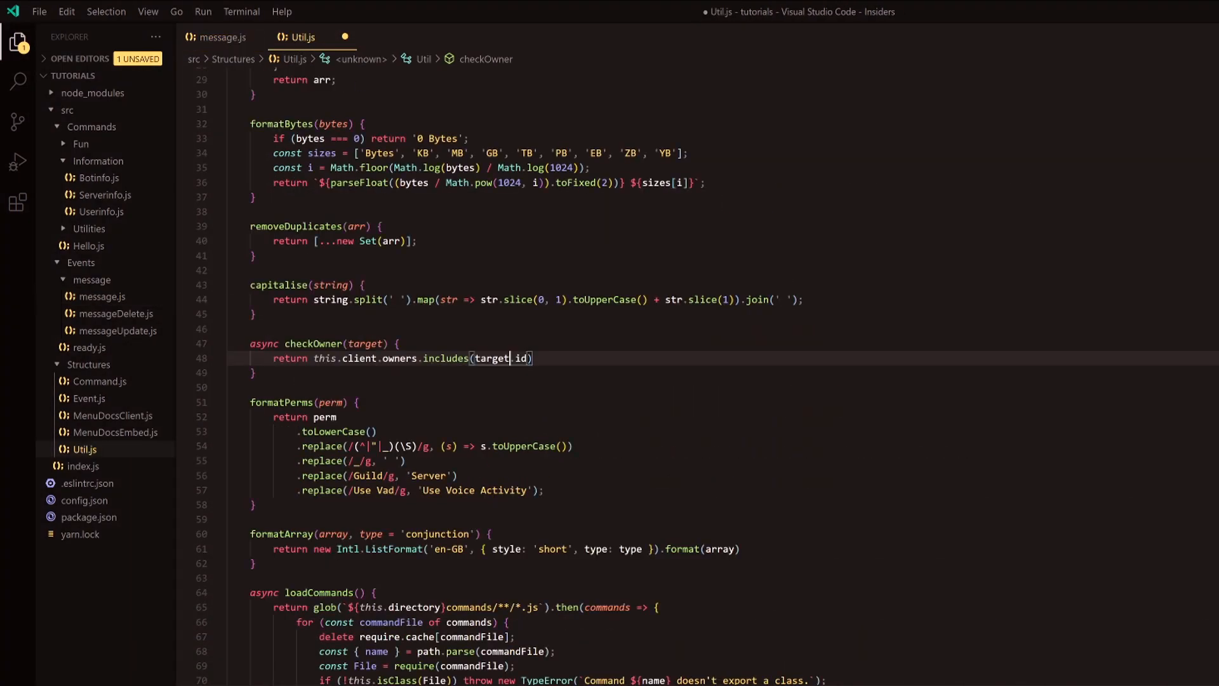
double_click(522, 359)
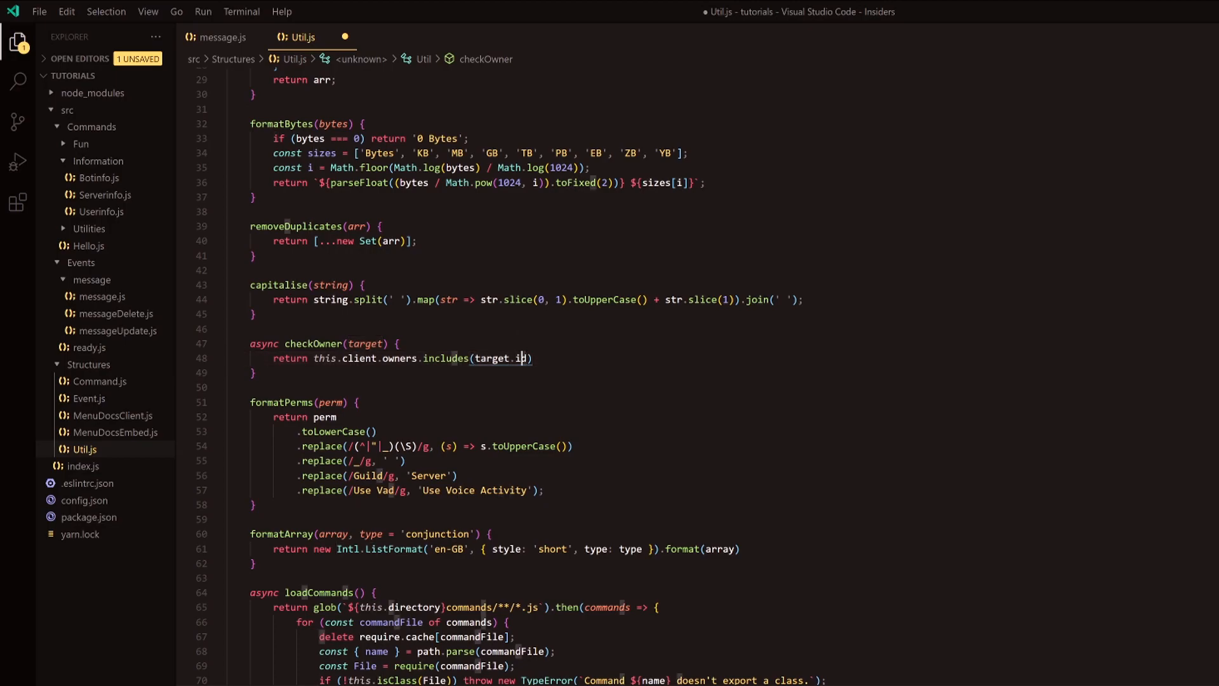
key(End)
click(378, 358)
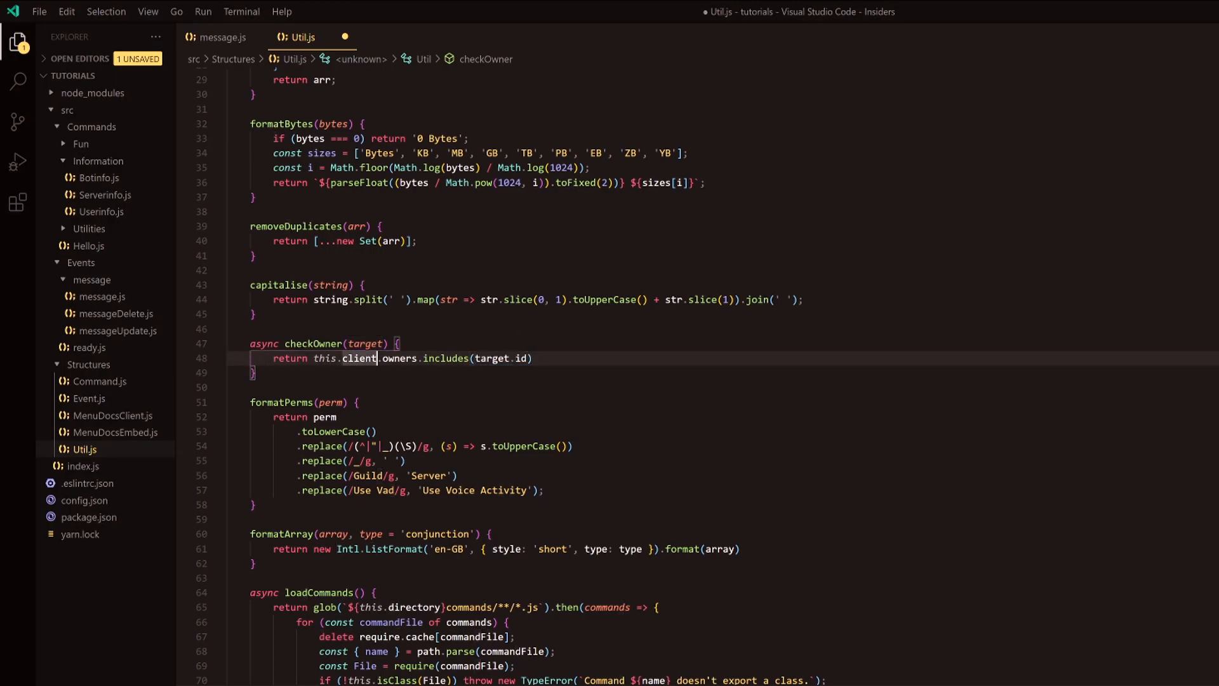
click(256, 373)
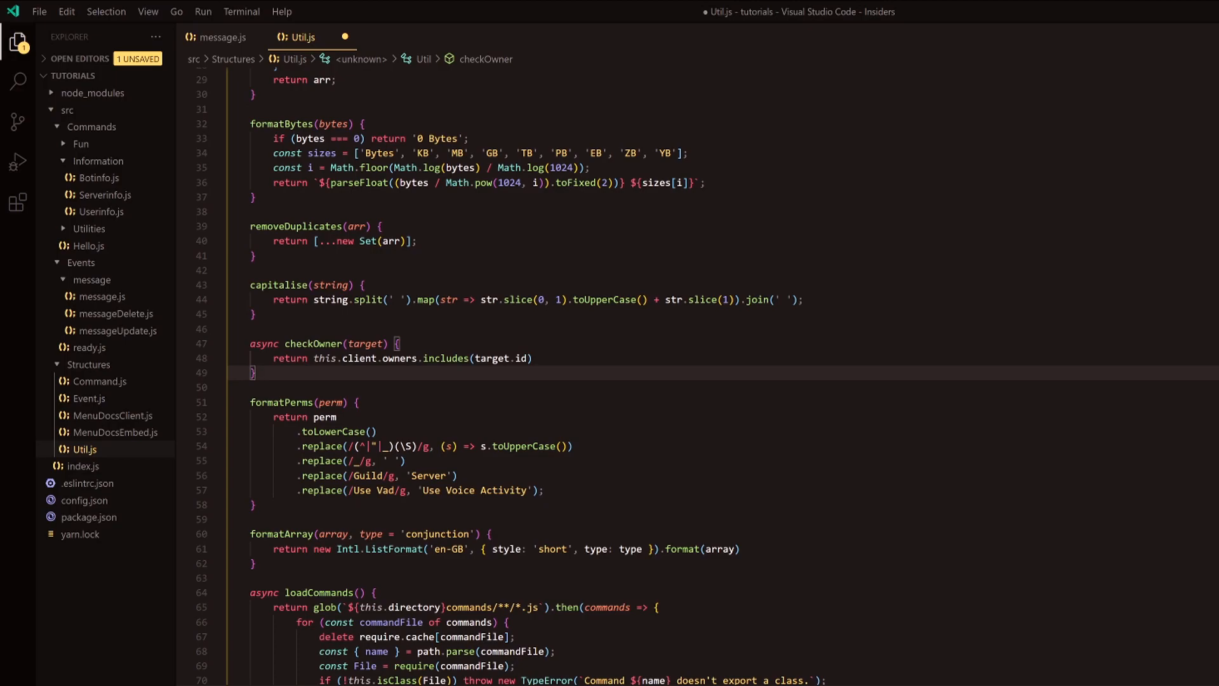
key(Return)
key(Return)
text(com)
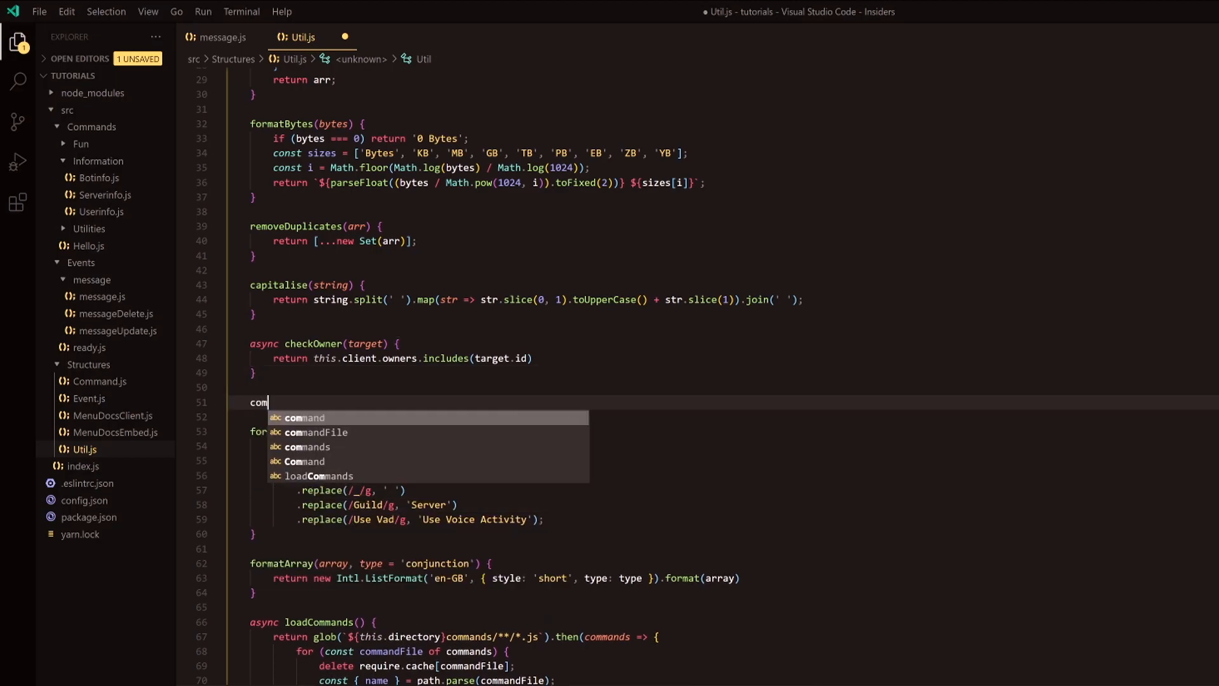
text(parePerms(m)
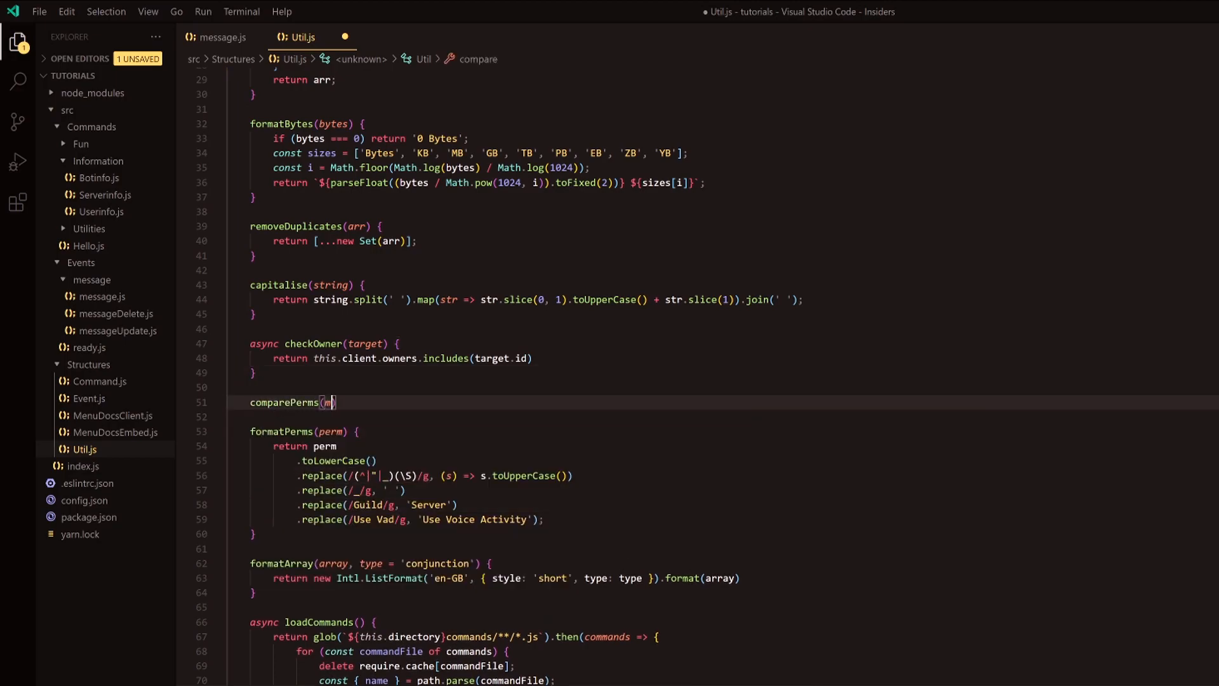
text(ember, )
text(target)
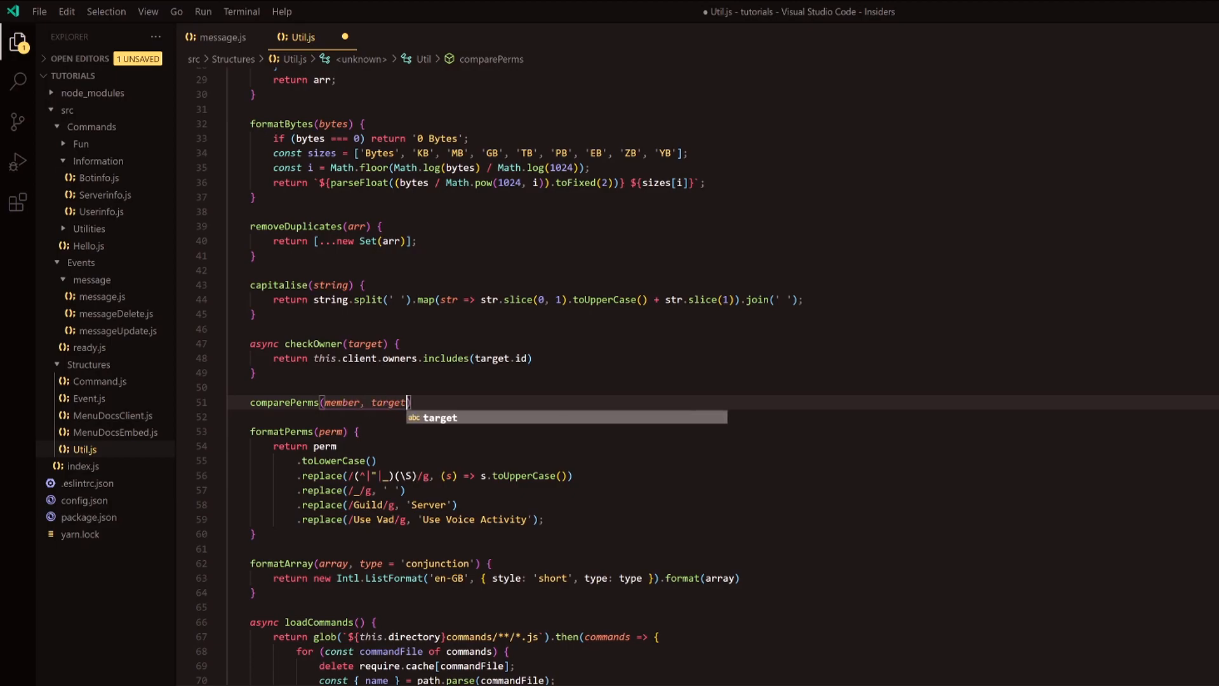
text() {)
- Add comparePerms(member, target) { and begin returning member.roles in its body
key(Return)
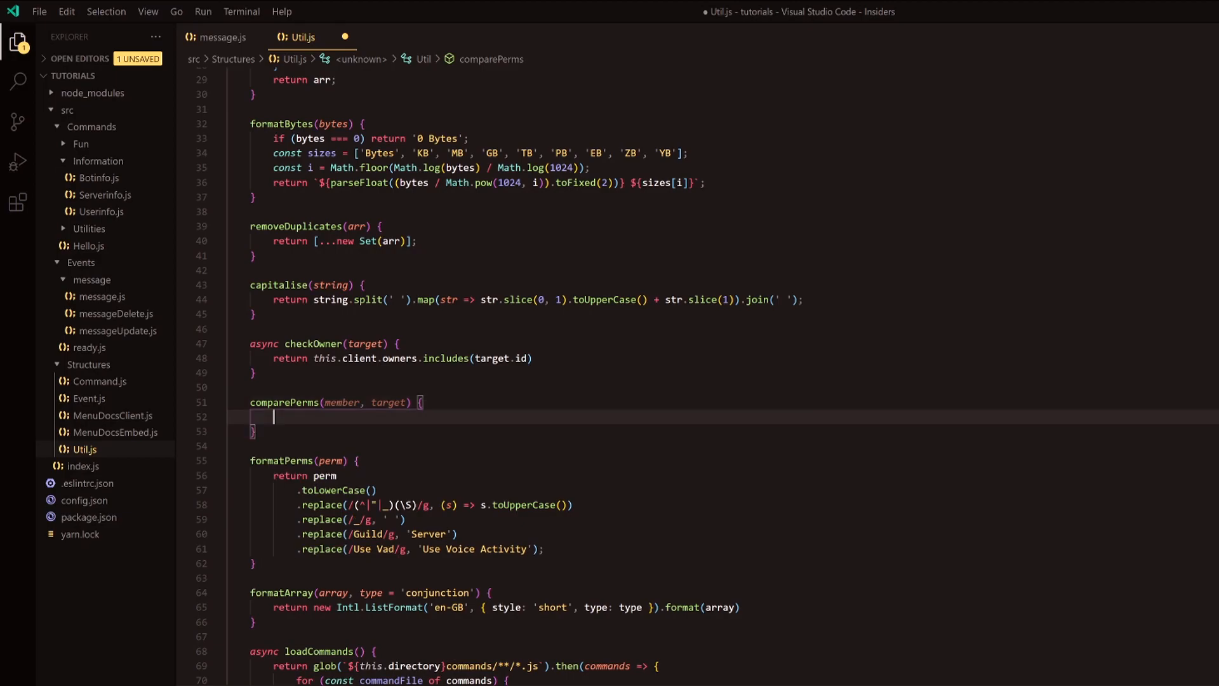
text(return member.roles.higest.)
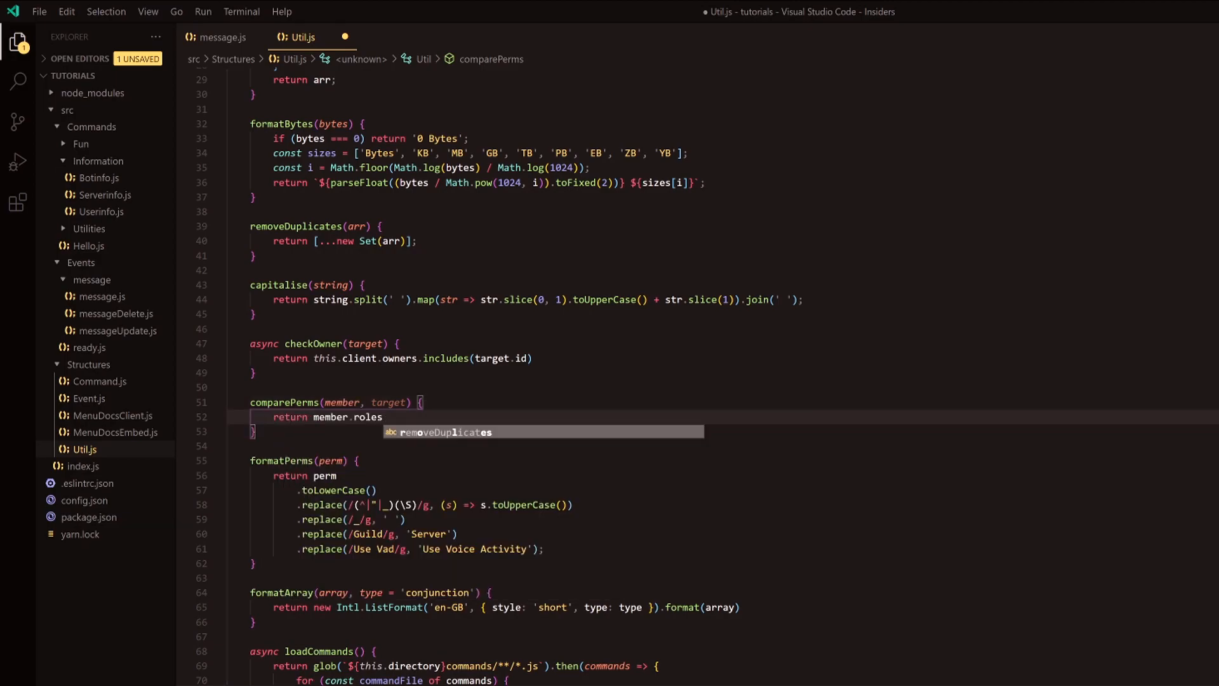
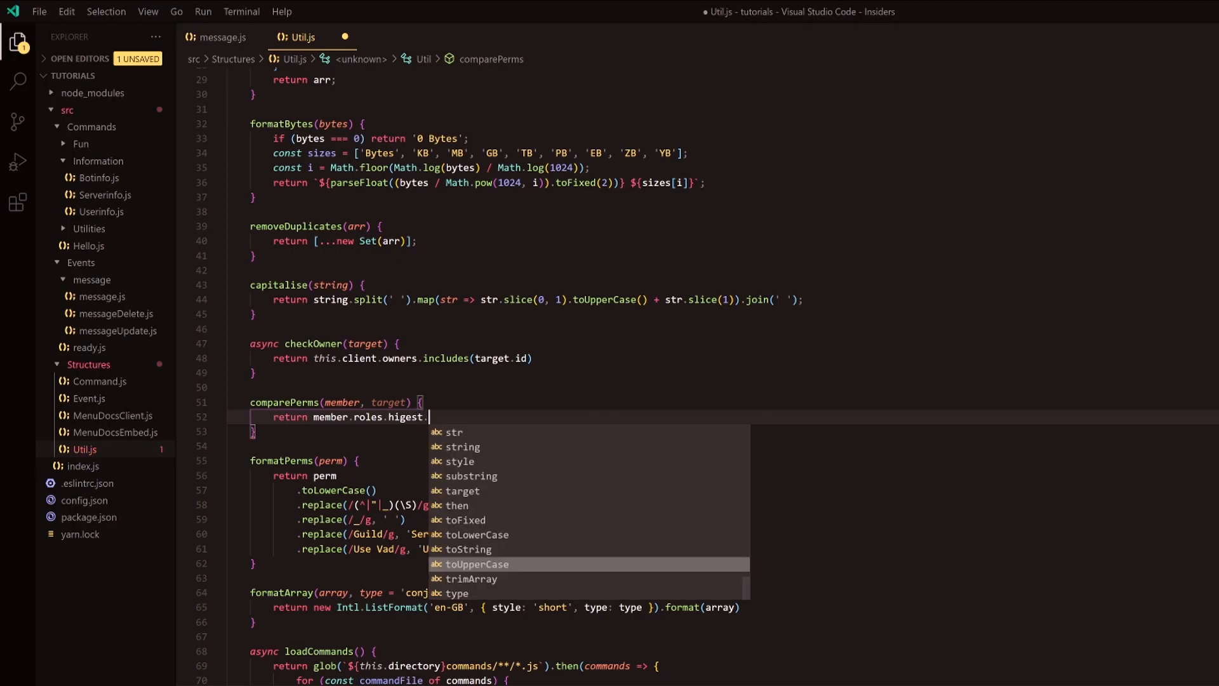
- Complete line 52 as member.roles.highest.position < target.roles.highest.position and save Util.js
key(BackSpace)
key(BackSpace)
key(BackSpace)
text(hest.)
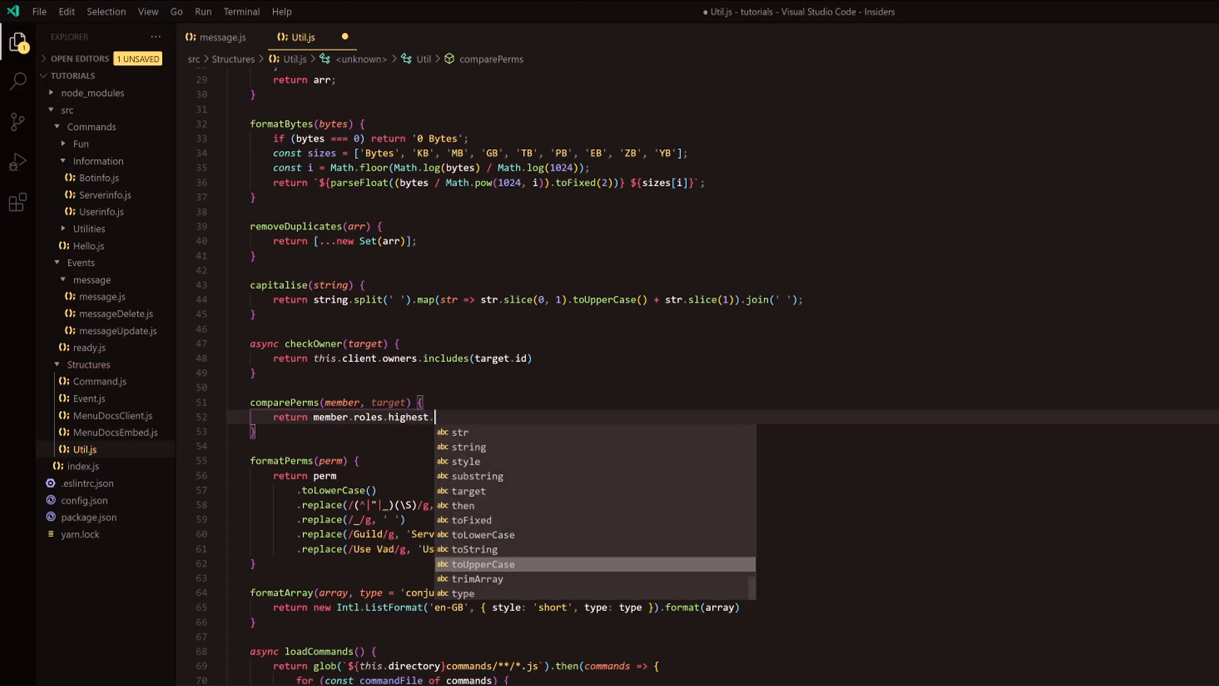
text(po)
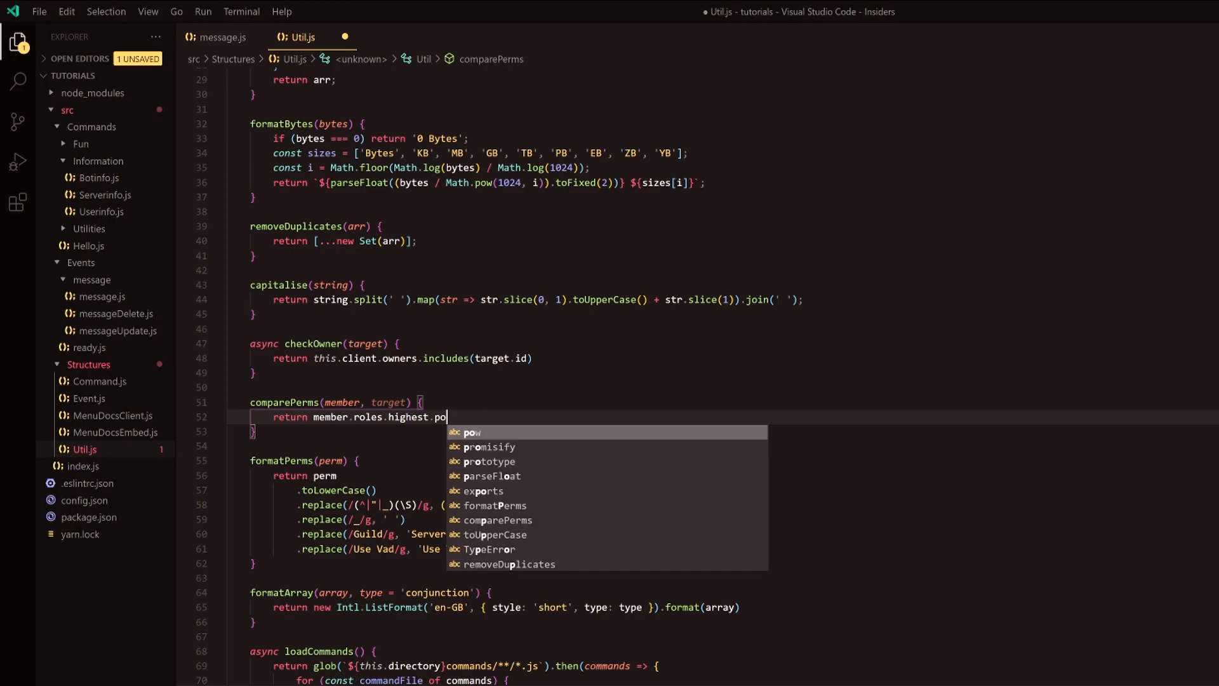
key(Tab)
text(< ta)
key(Tab)
text(.roles.high)
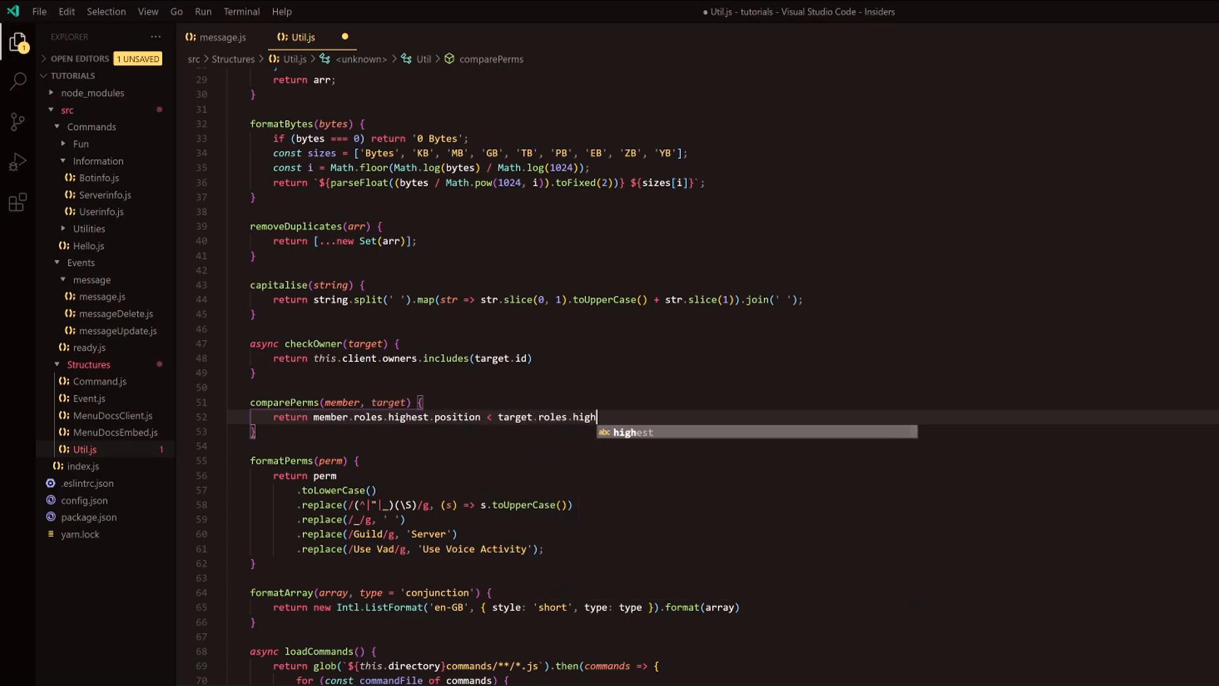
key(Tab)
text(.pos)
key(Tab)
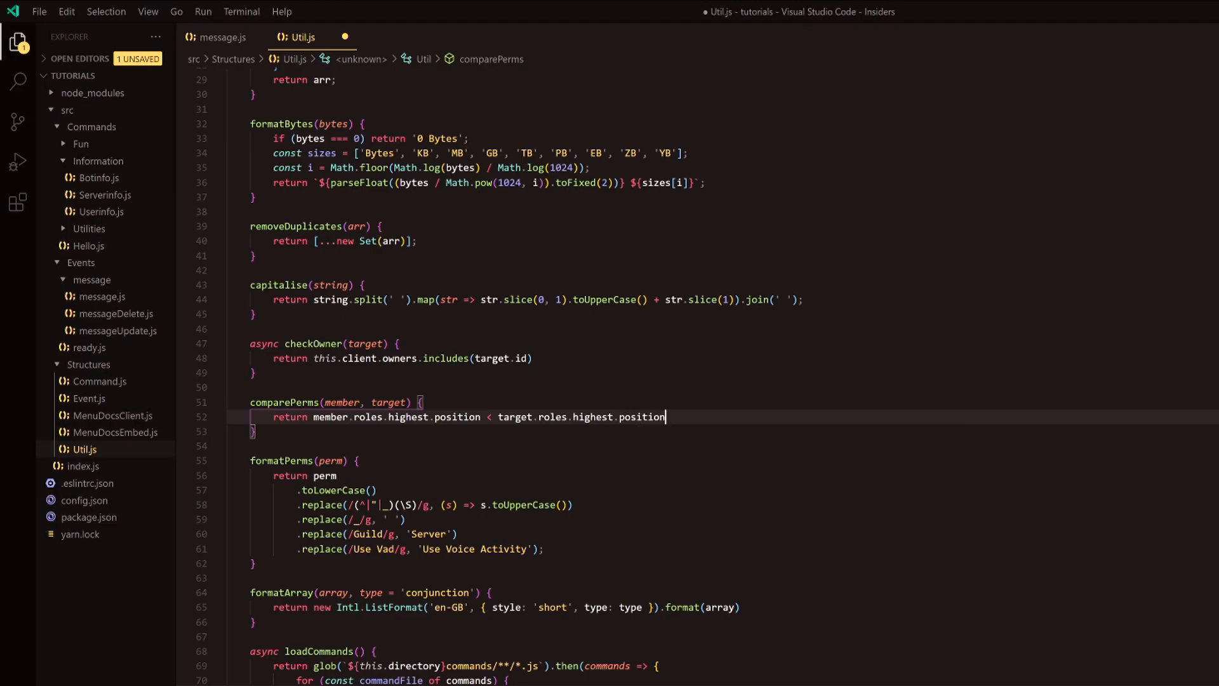
key(Down)
key(ctrl+s)
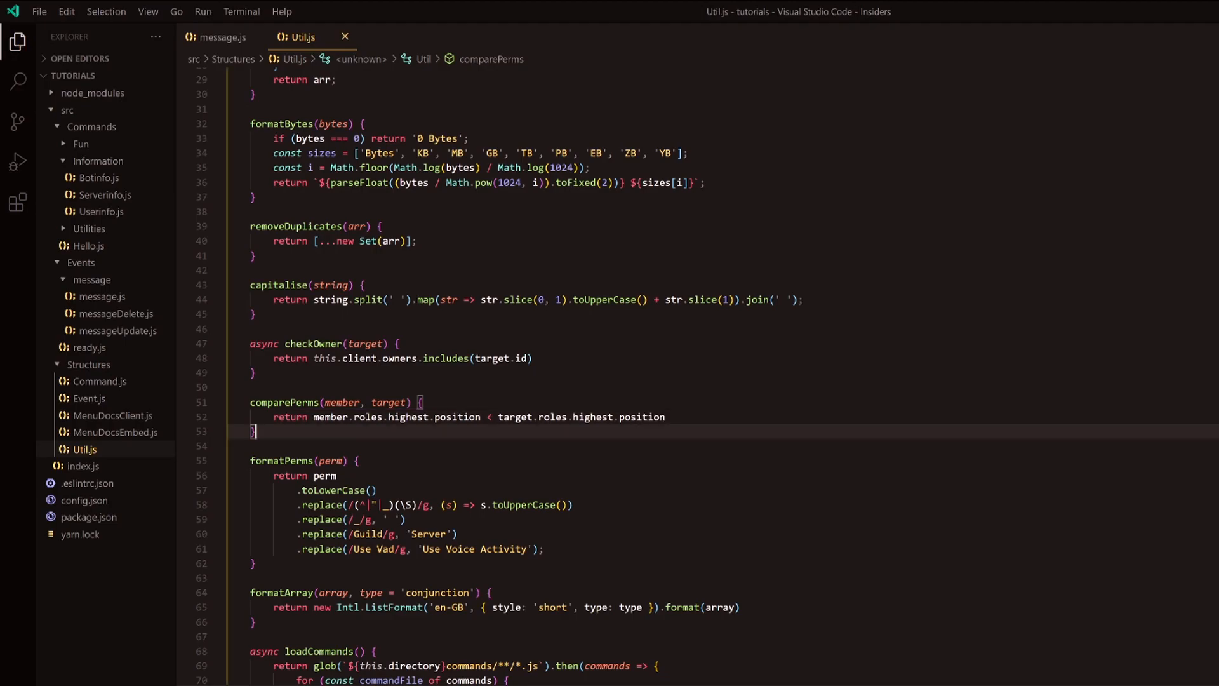
- Add nsfw: true to Botinfo.js's super options after the botPerms entry
click(216, 41)
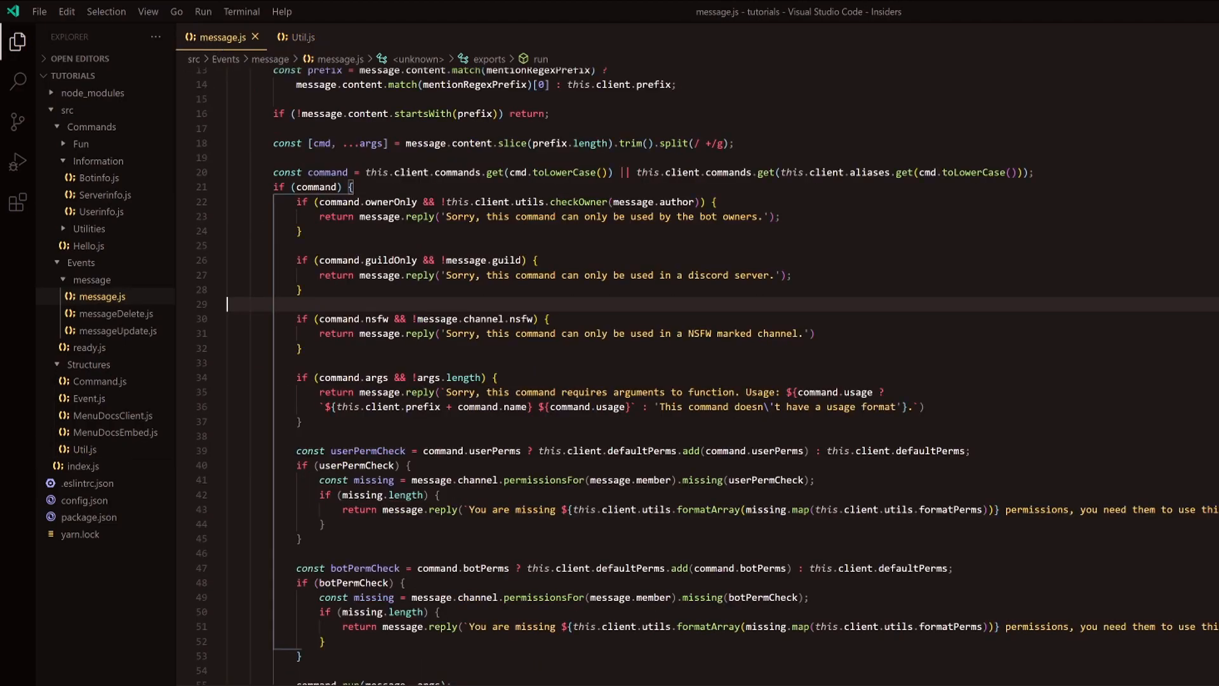
click(107, 181)
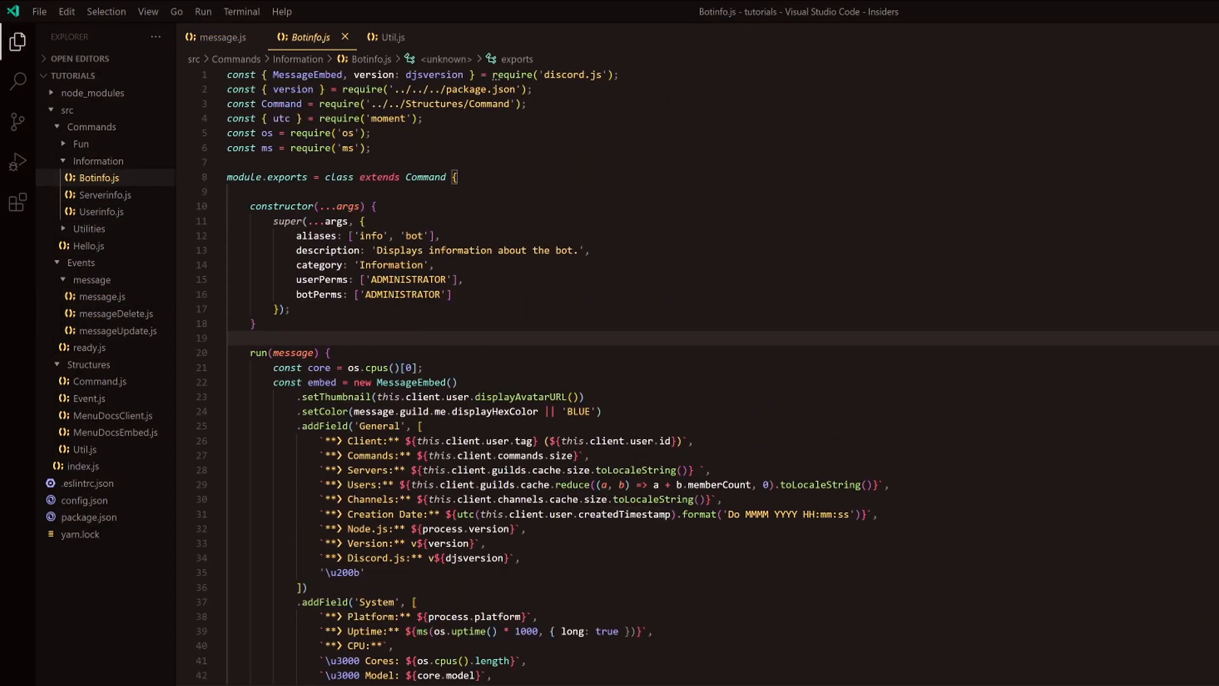
click(454, 295)
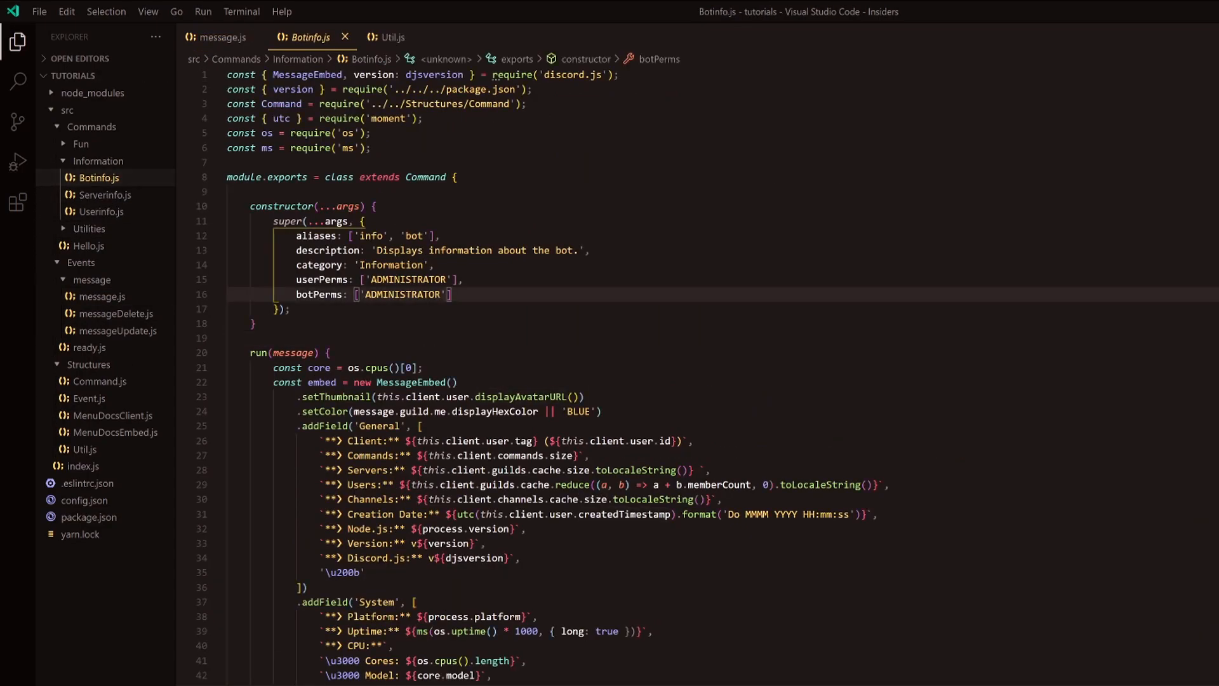
key(Return)
text(nsf)
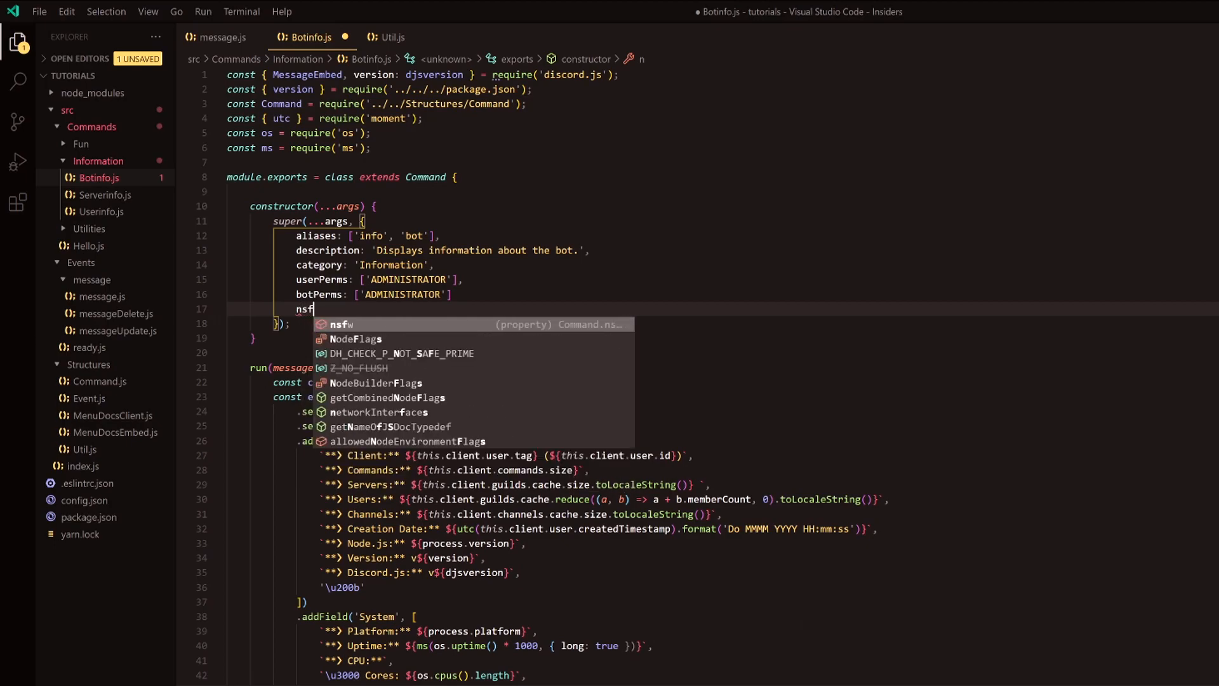
text(w)
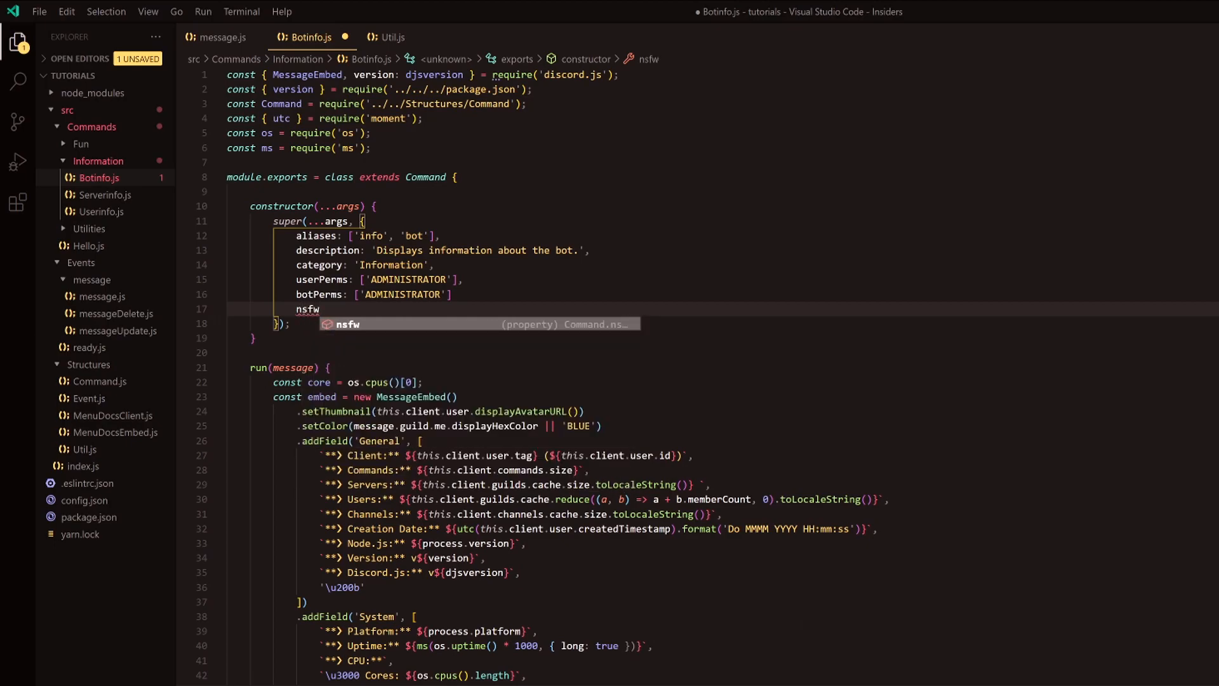
key(Escape)
key(Up)
key(End)
text(,)
key(Down)
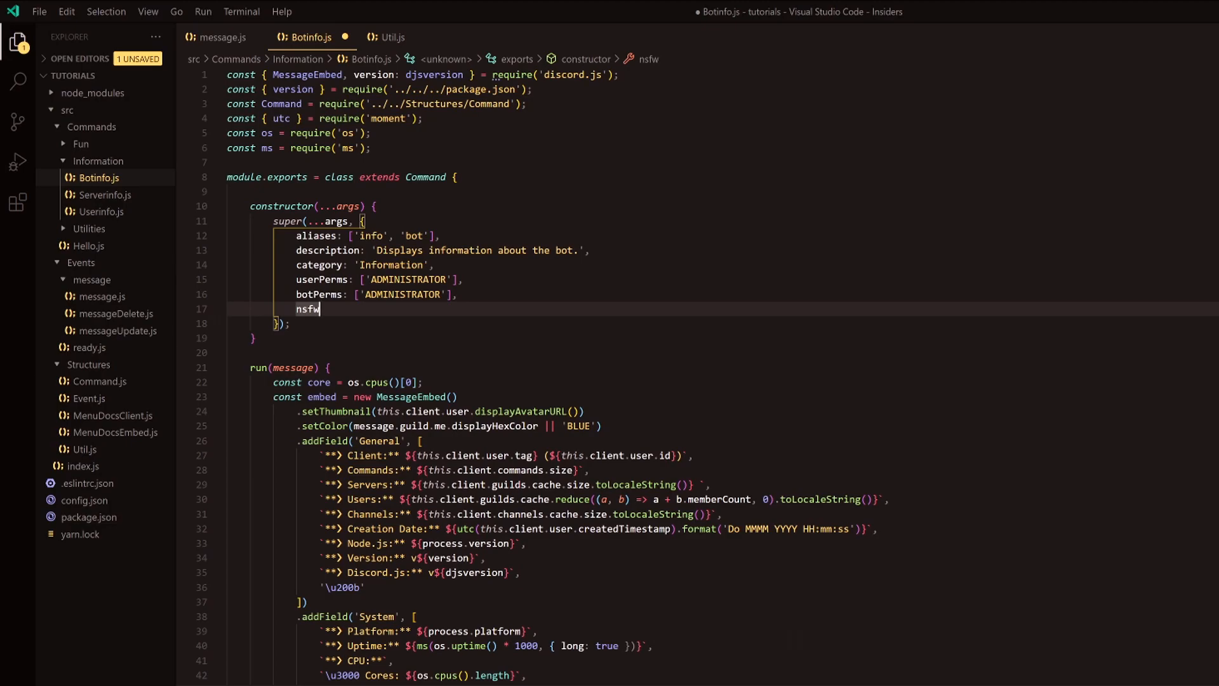
text(: true)
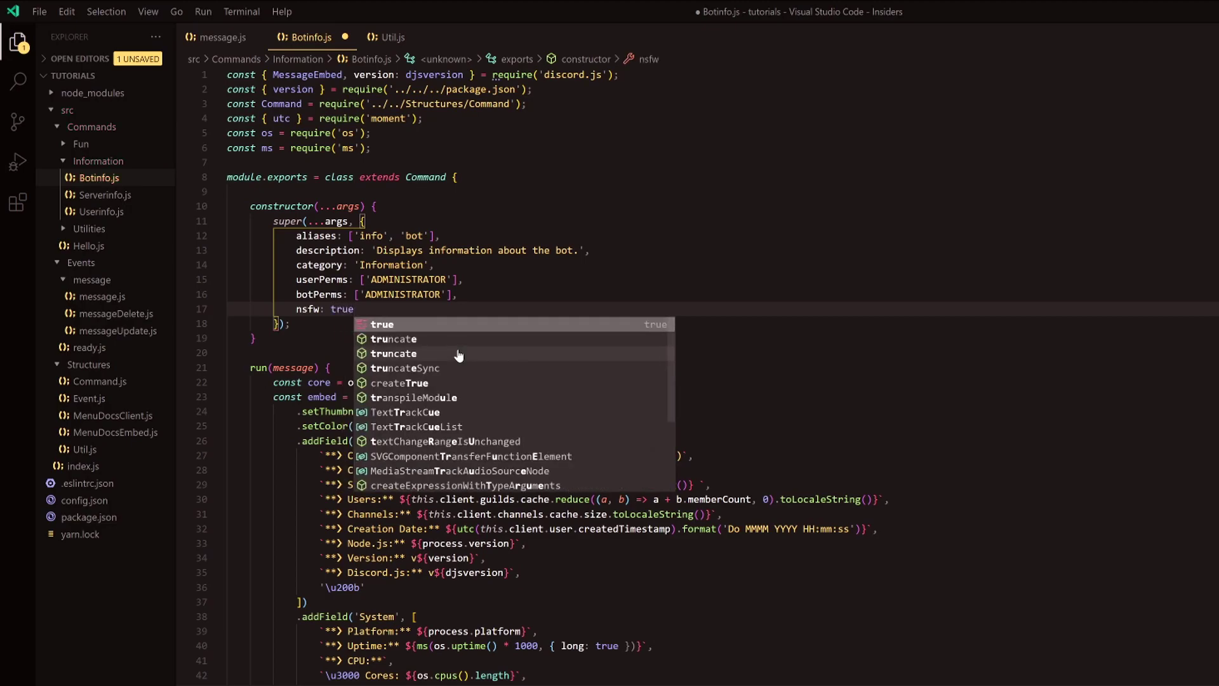
key(Return)
text(,)
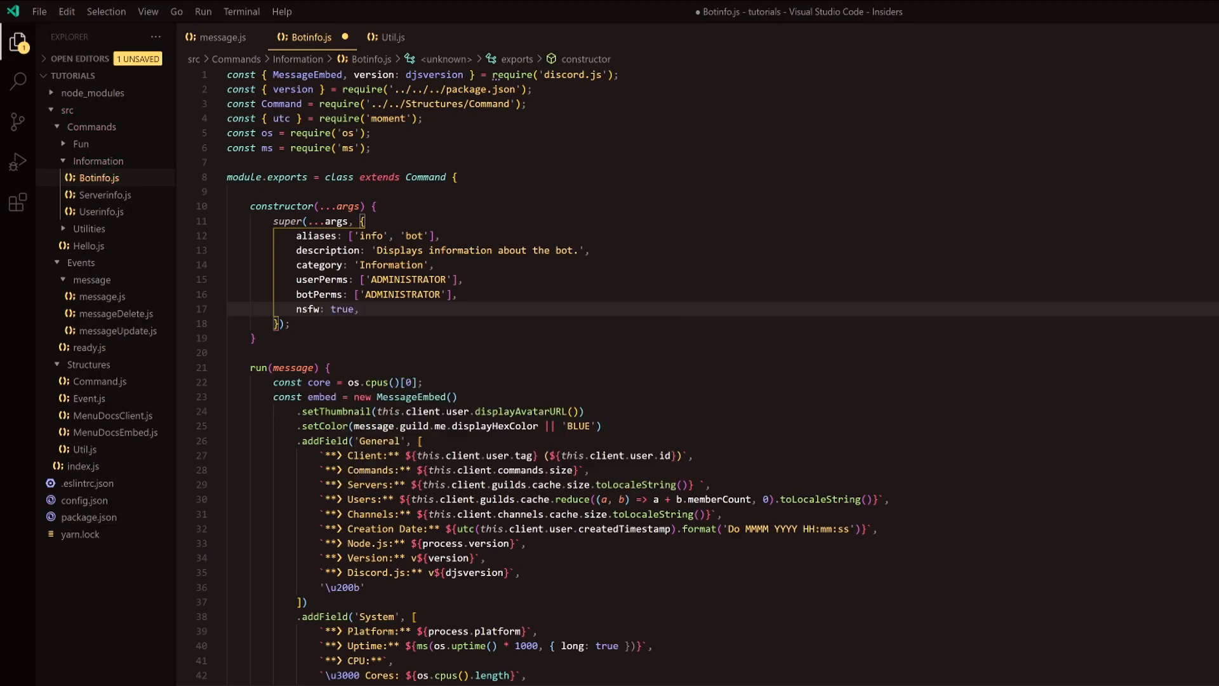
- Add args: true and guildOnly: true to the options and save Botinfo.js
key(Return)
text(args: true)
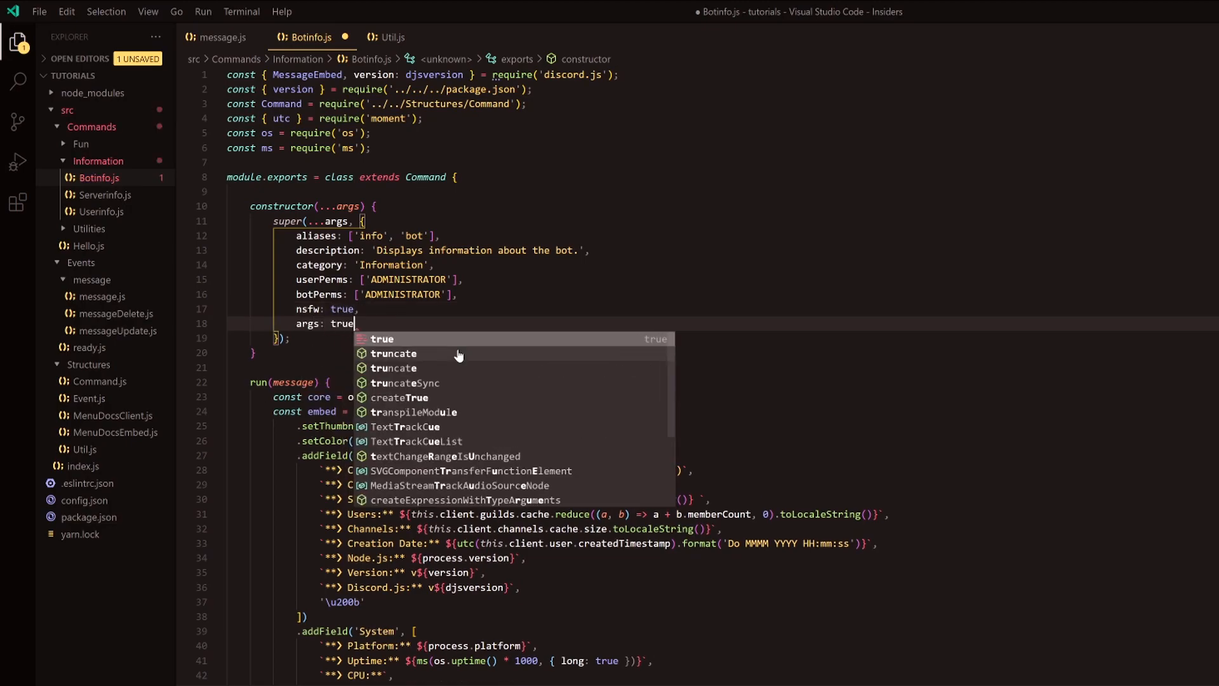
text(,)
key(Return)
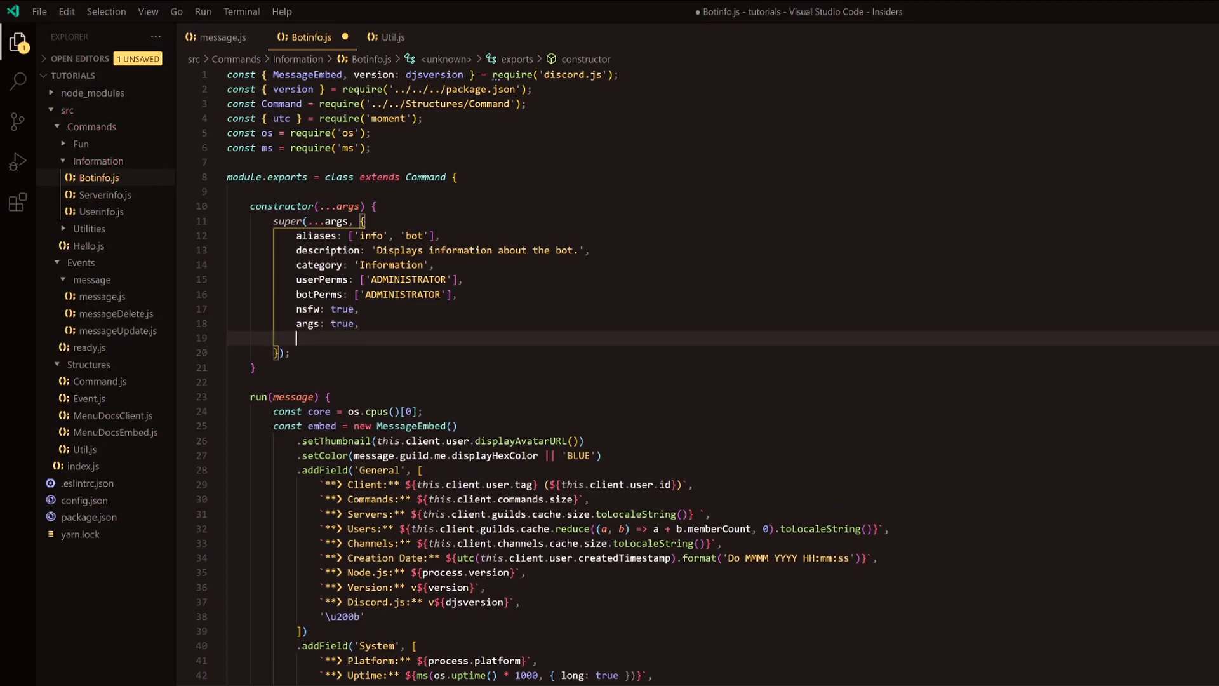
text(gui)
key(Return)
text(: )
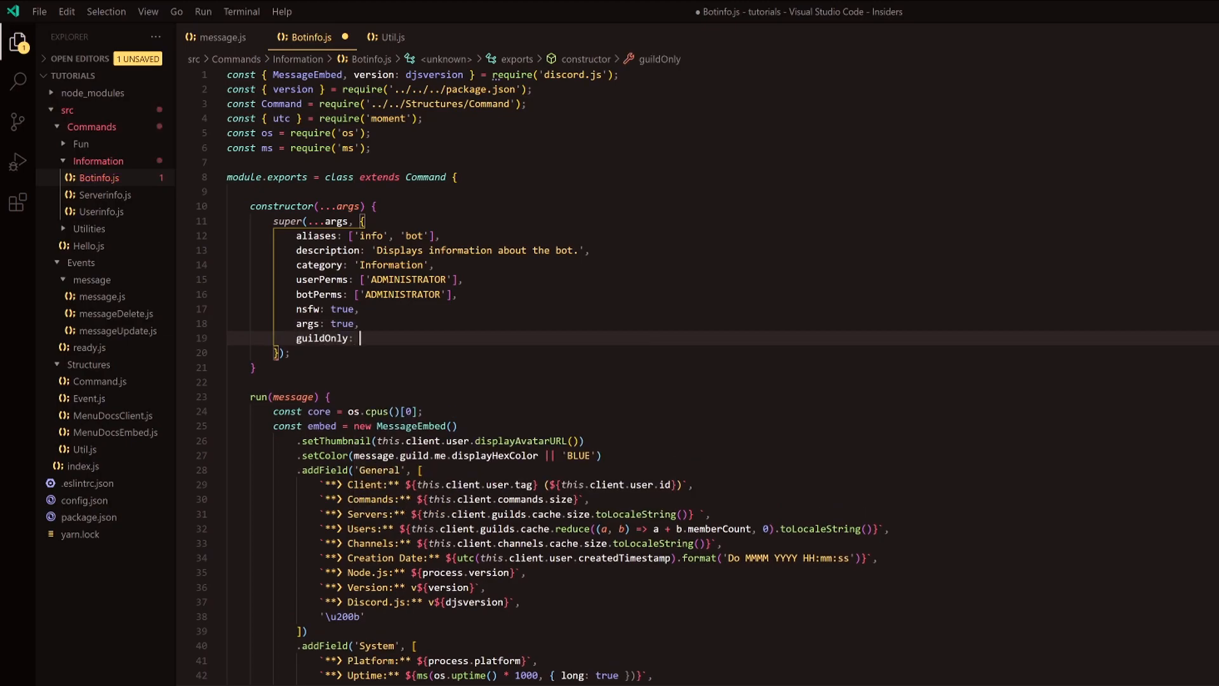
text(true)
key(ctrl+s)
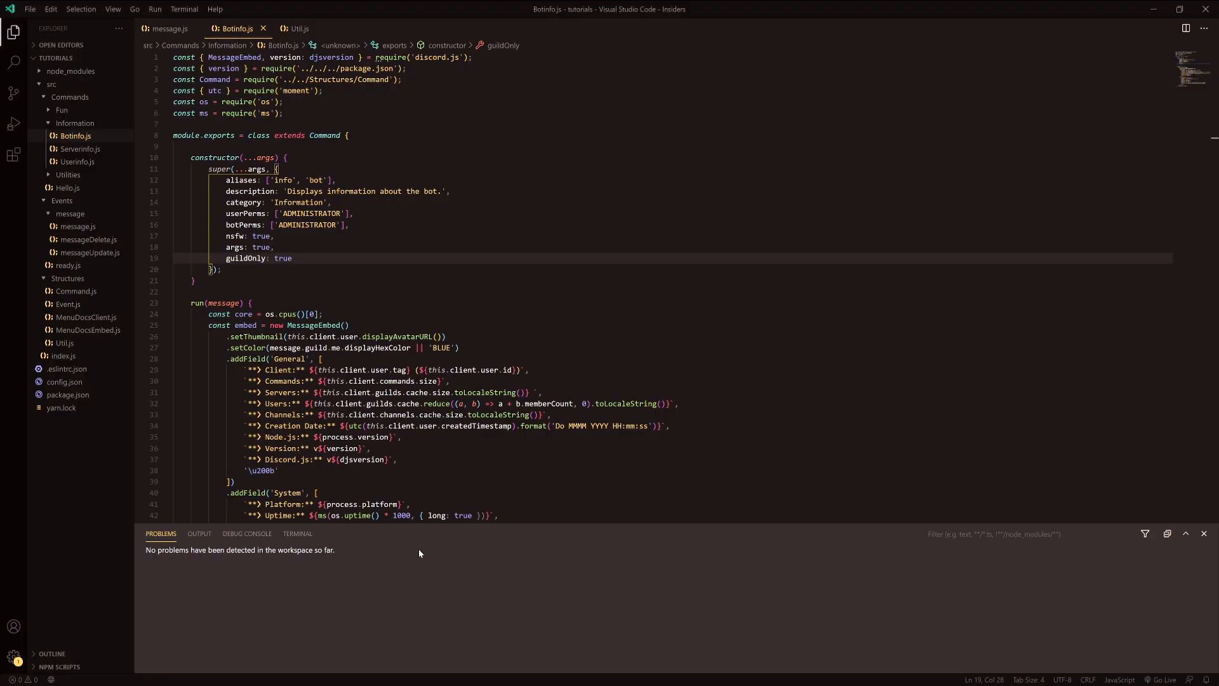
- Restart the bot from the terminal by stopping it and running node again
key(ctrl+grave)
key(ctrl+c)
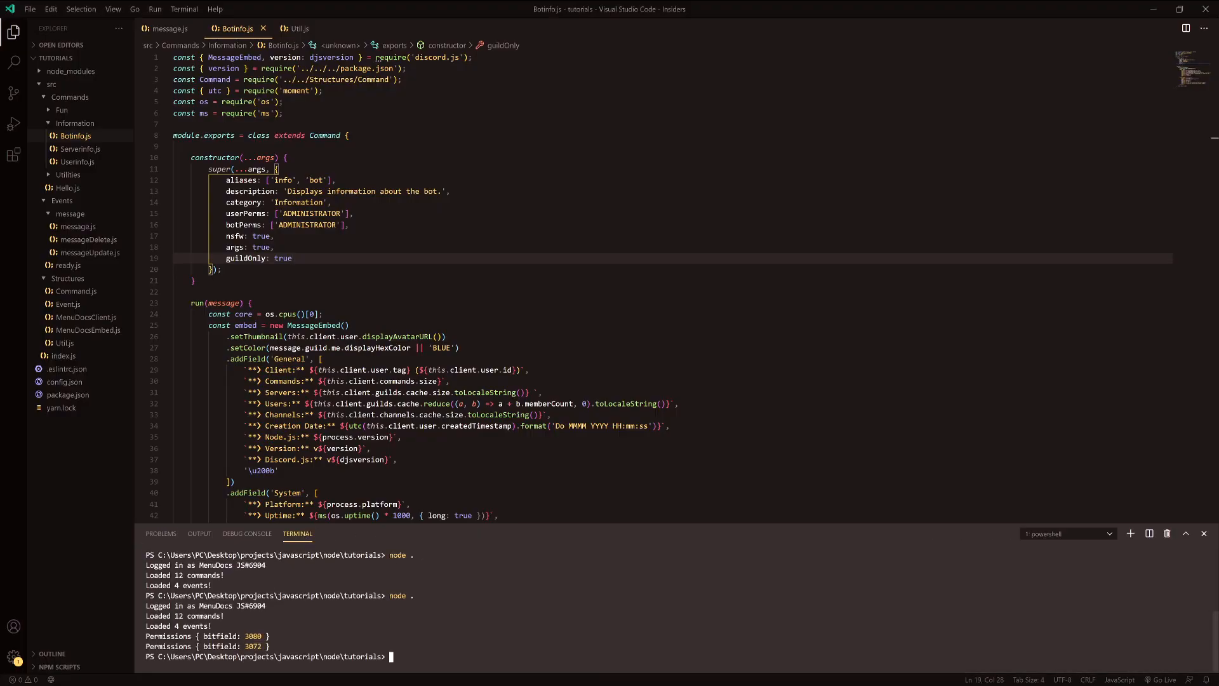
text(node .)
key(Return)
- Send !info in Discord's #recording channel and note the bot's NSFW-only warning
key(alt+Tab)
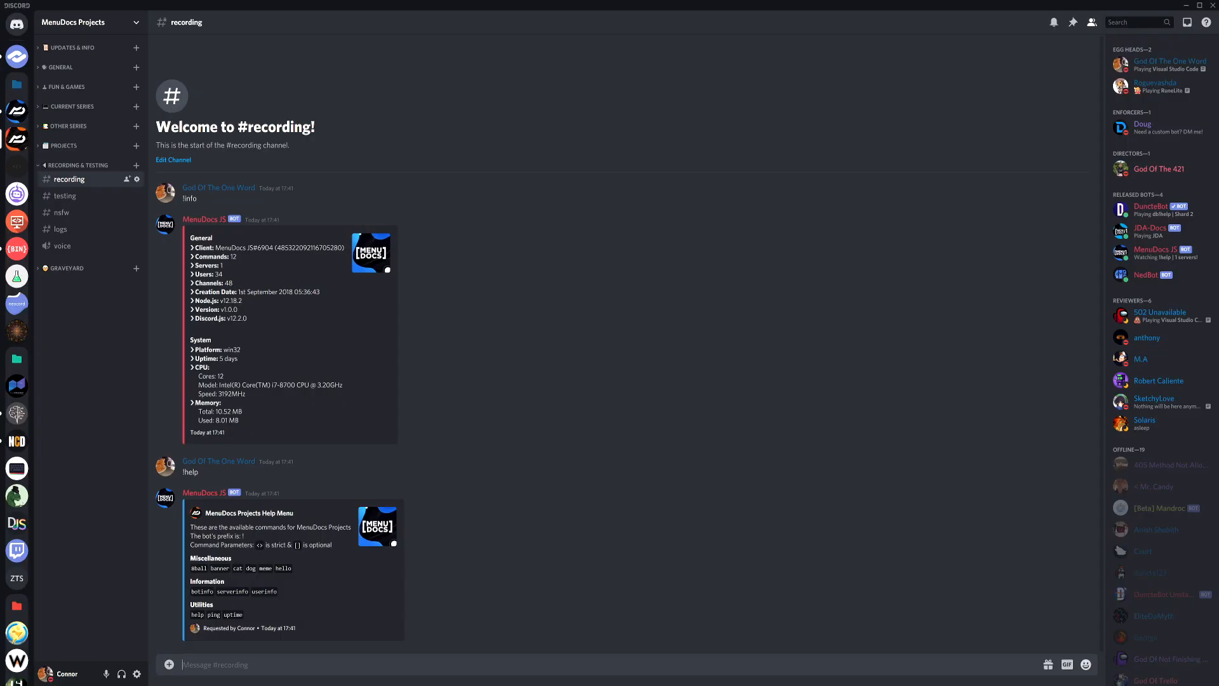
text(!)
text(info)
key(Return)
drag(475, 637, 382, 637)
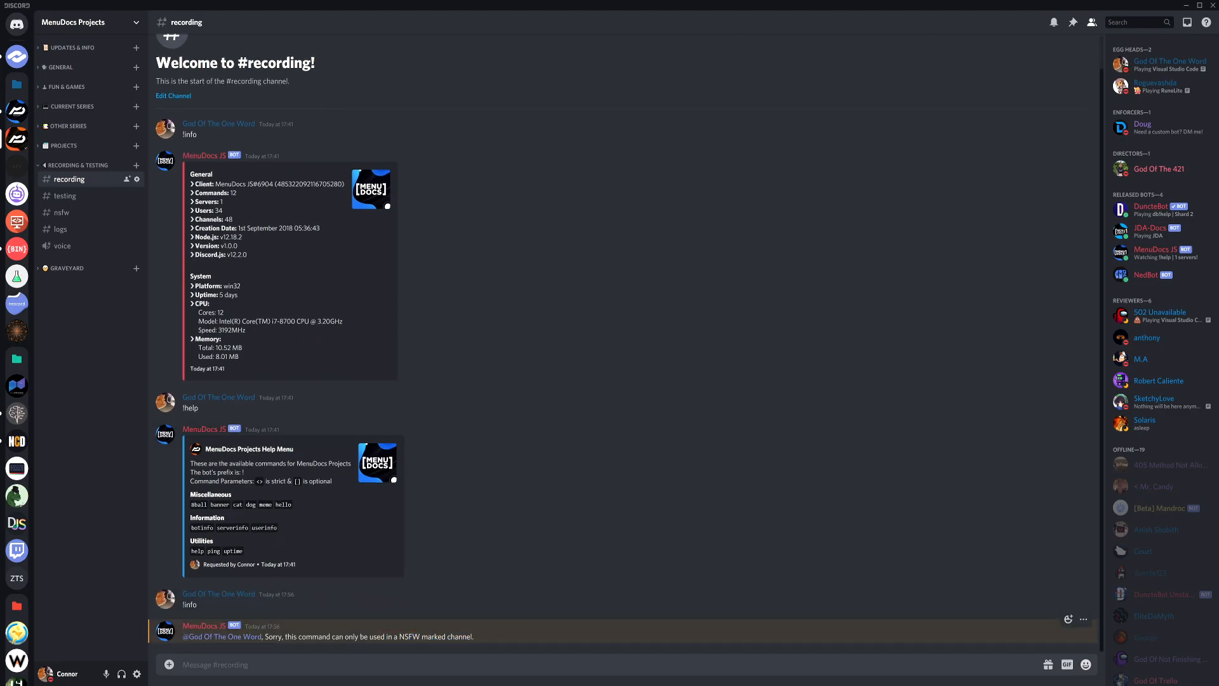
- Send !info in the #nsfw channel, getting the missing-arguments reply, then return to the editor
click(91, 218)
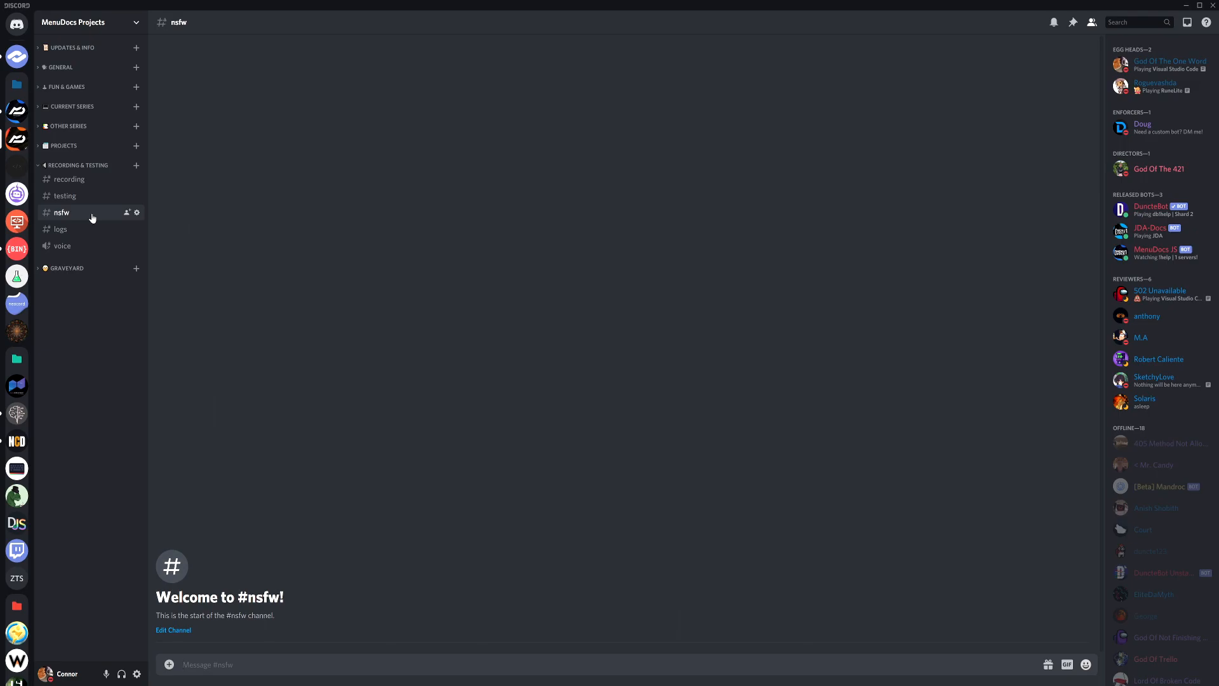
text(!info)
key(Return)
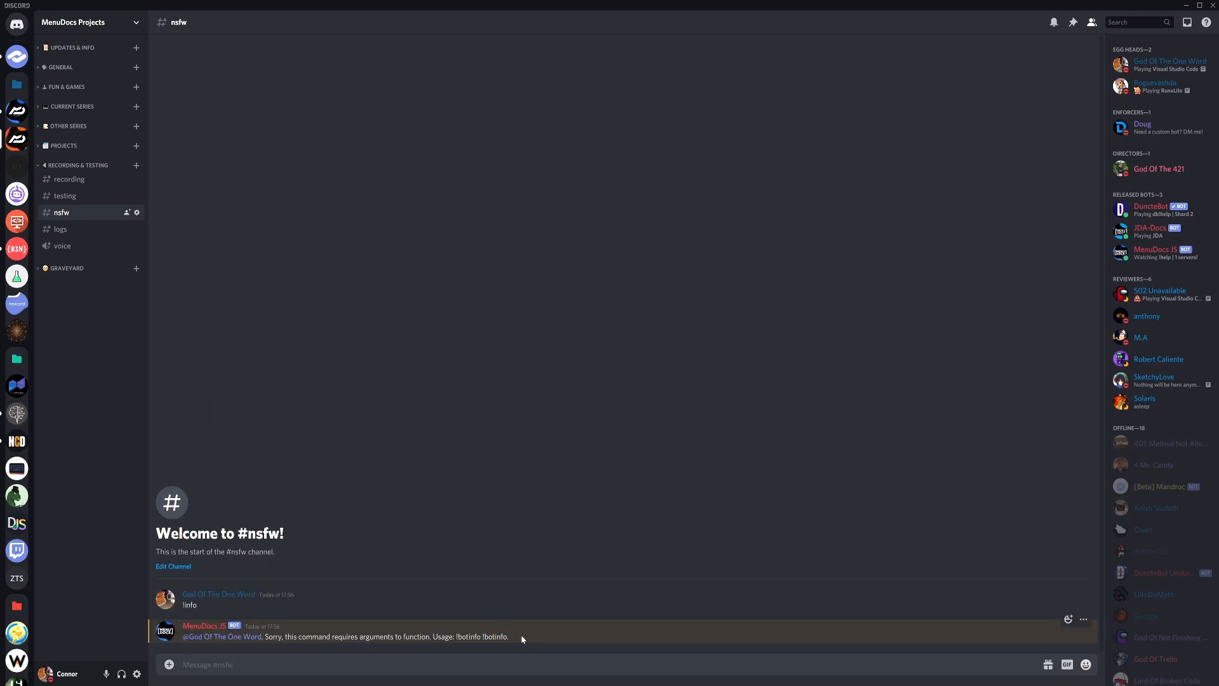
key(alt+Tab)
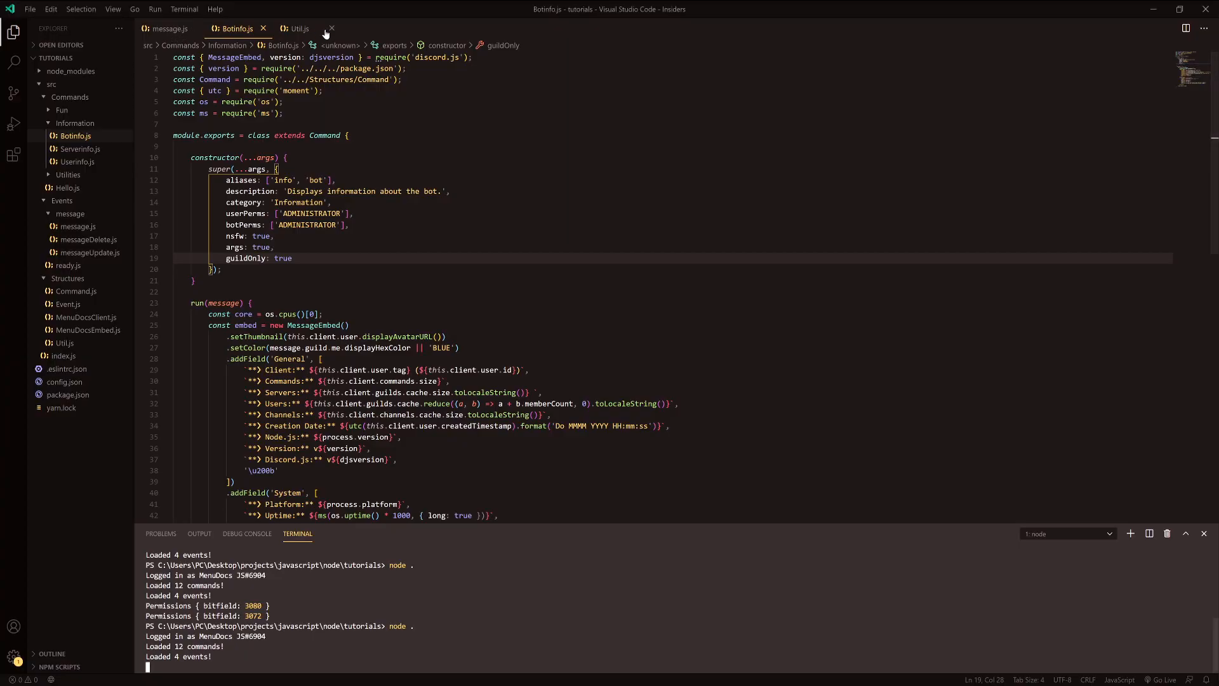
- Trim line 36 of message.js so the usage reply shows command.usage alone without prefix and name
click(165, 29)
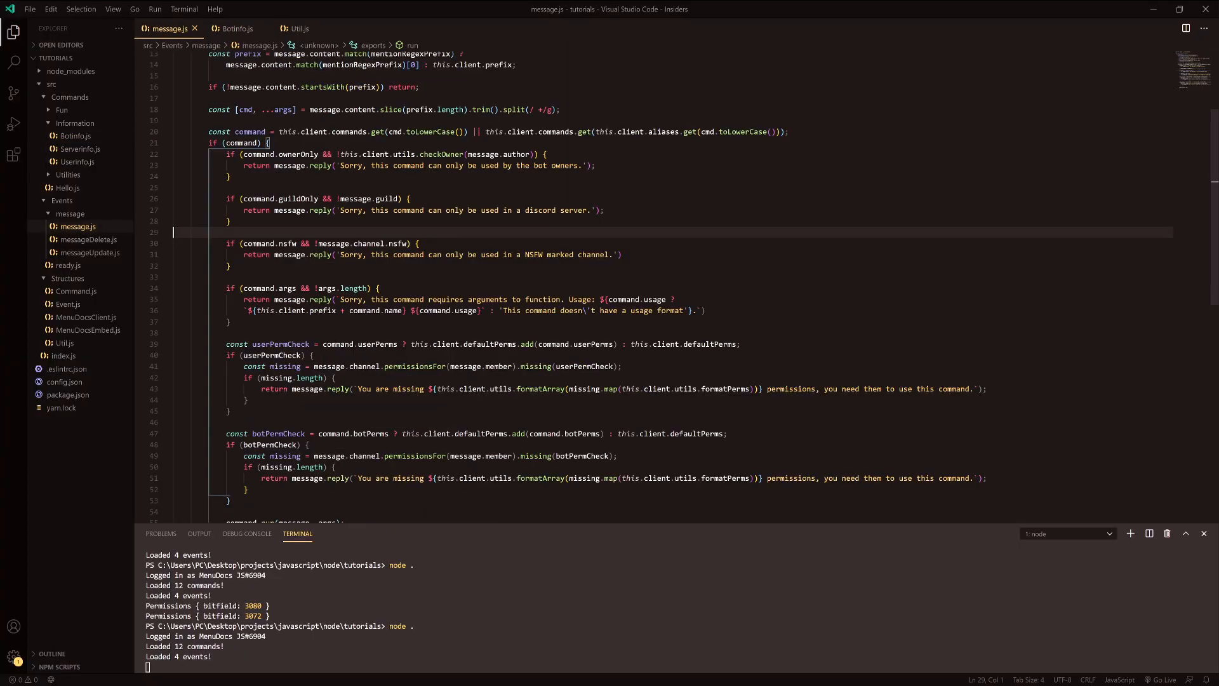
double_click(466, 311)
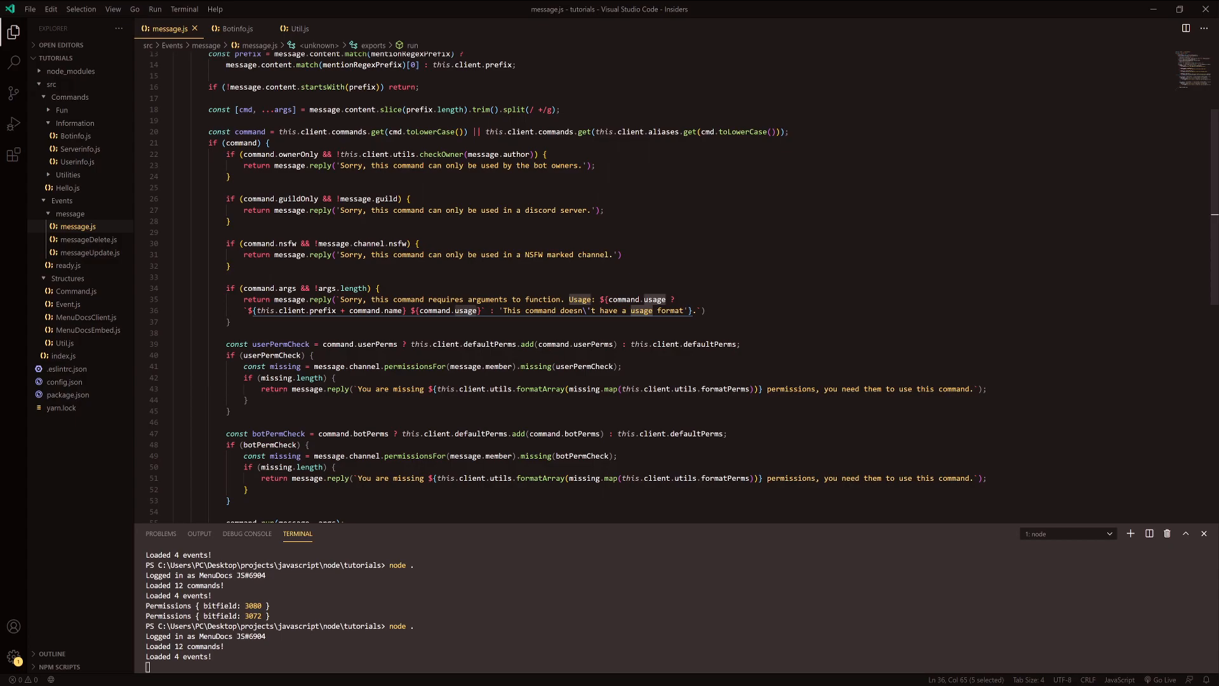
key(Right)
key(Delete)
key(Delete)
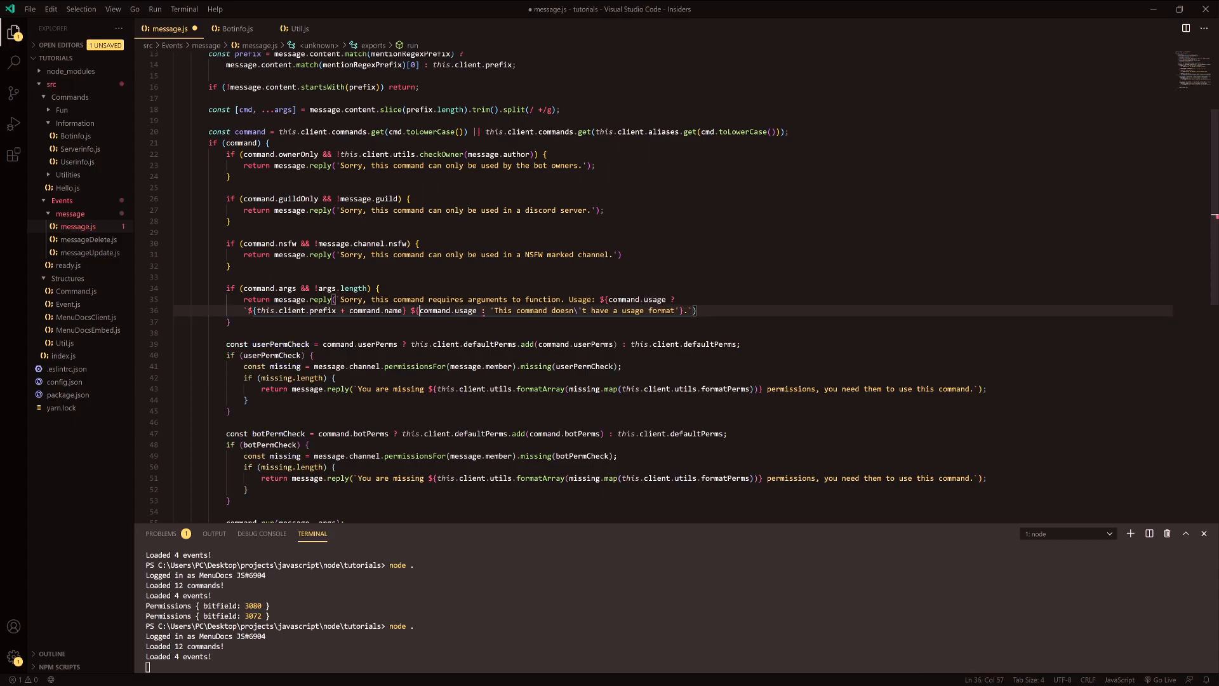
drag(421, 310, 244, 310)
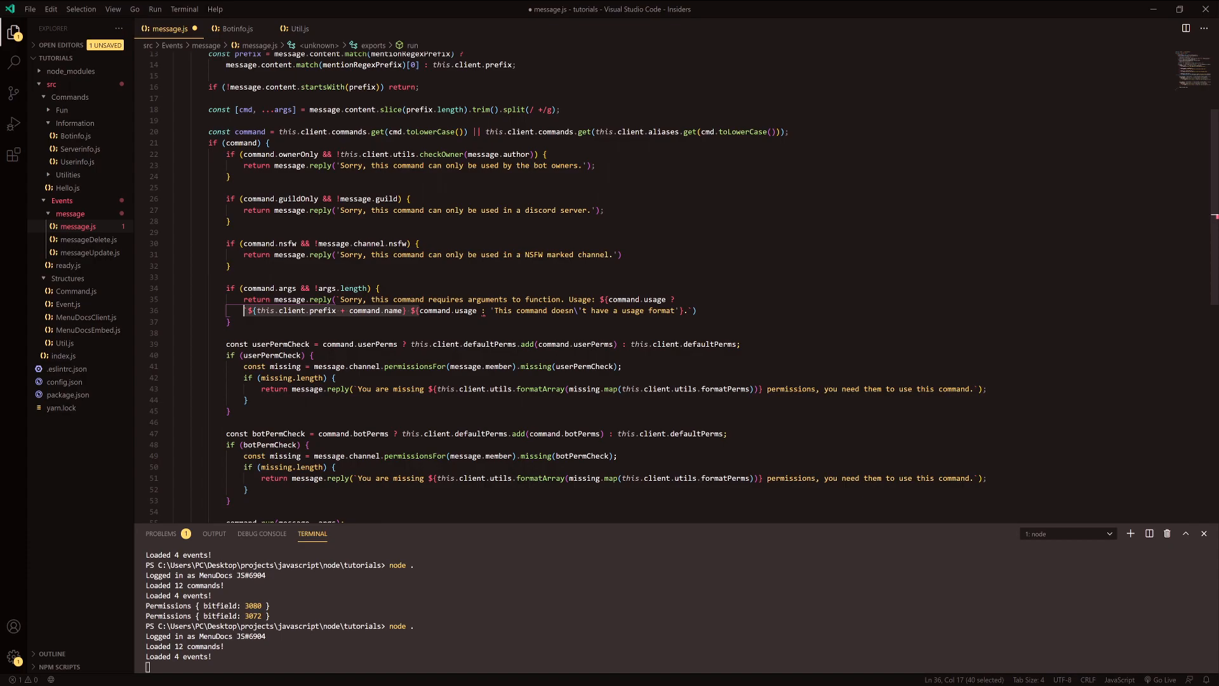
key(BackSpace)
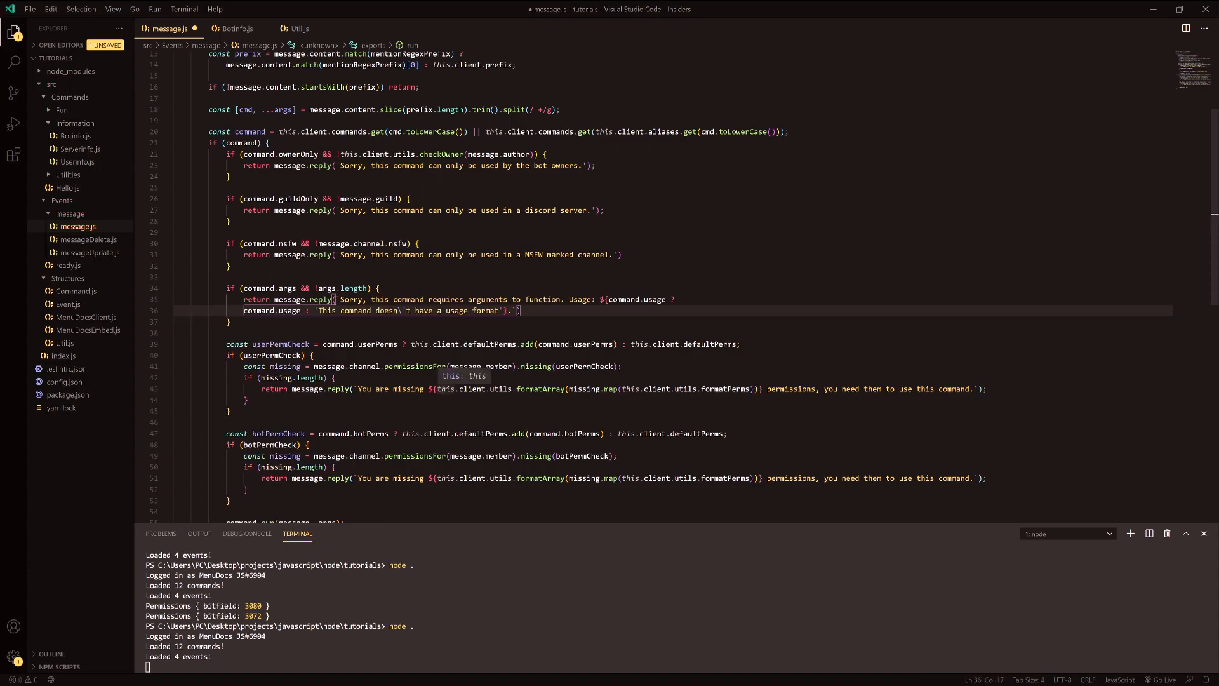
- Check how usage is built in Command.js, restart the bot and switch to Discord
click(75, 291)
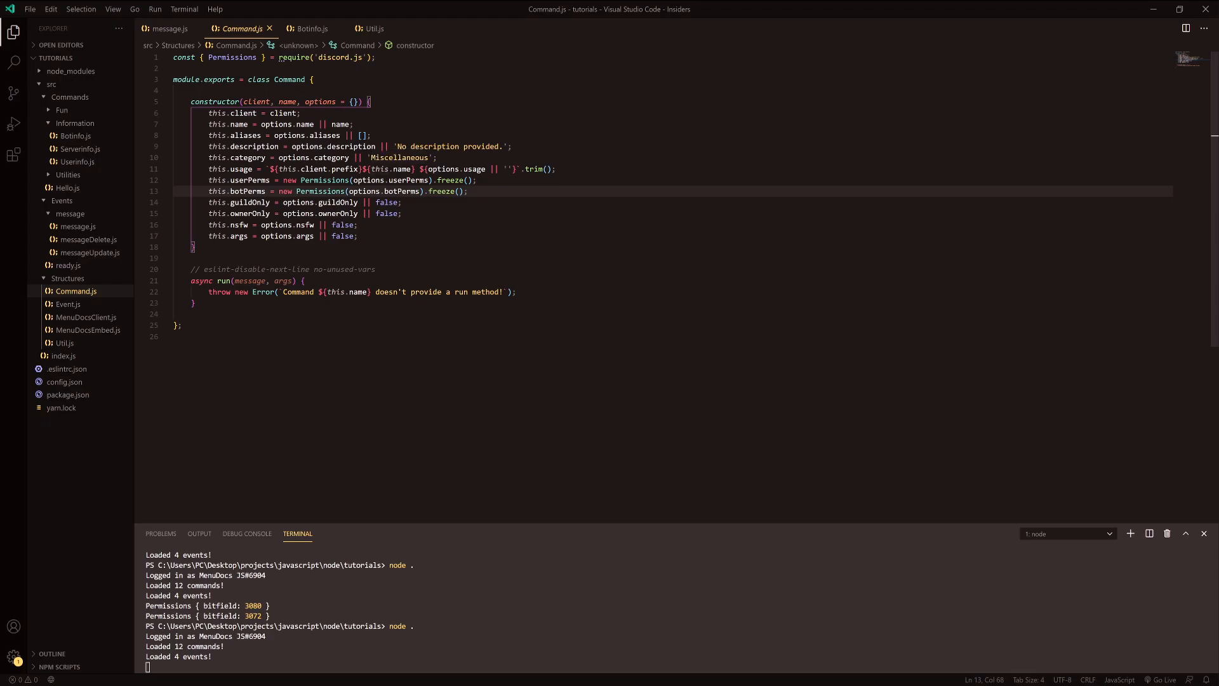
click(346, 657)
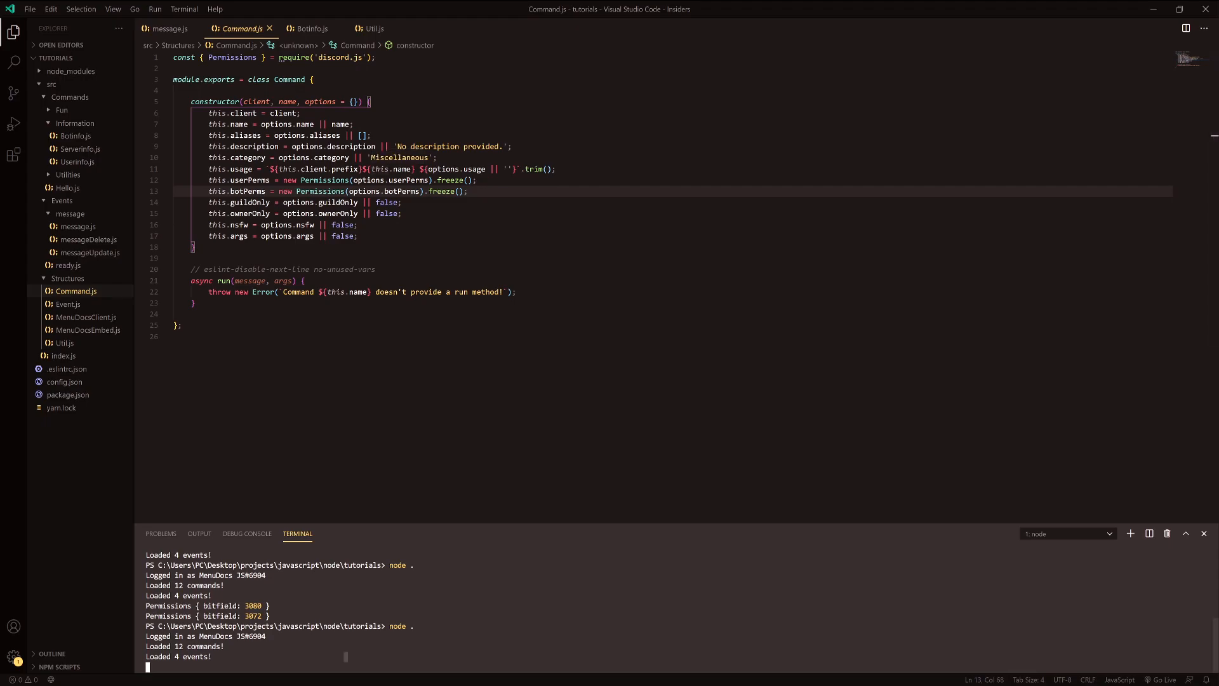
key(ctrl+c)
key(Up)
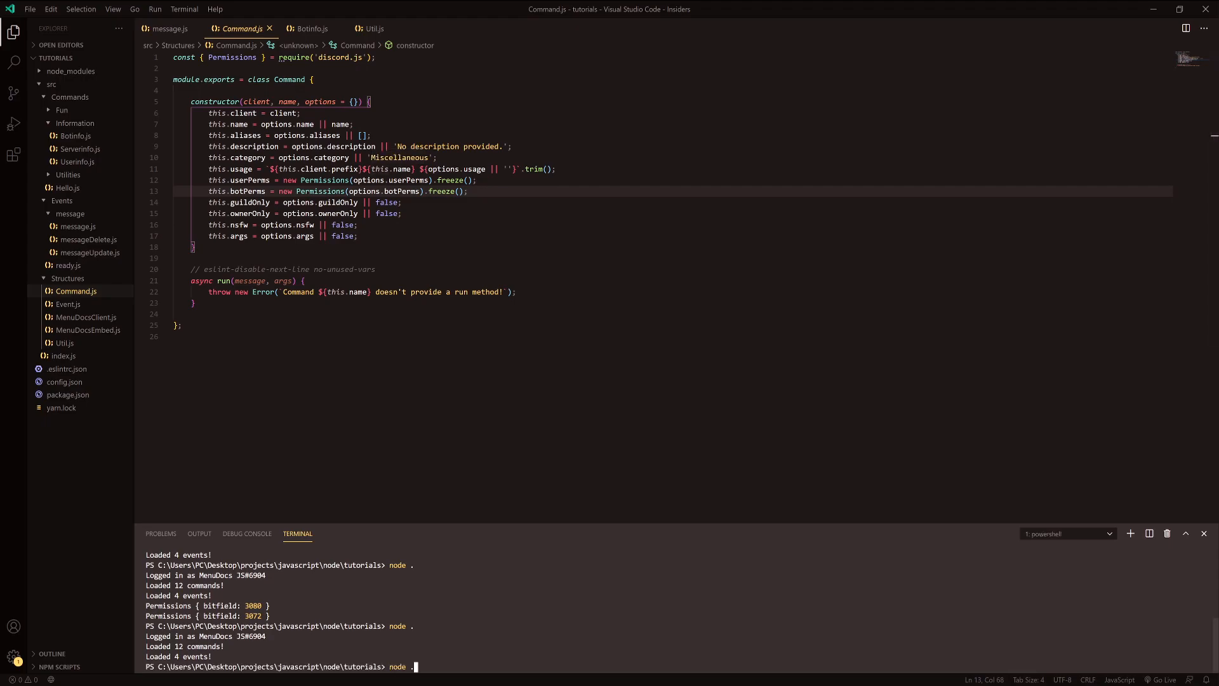
key(Return)
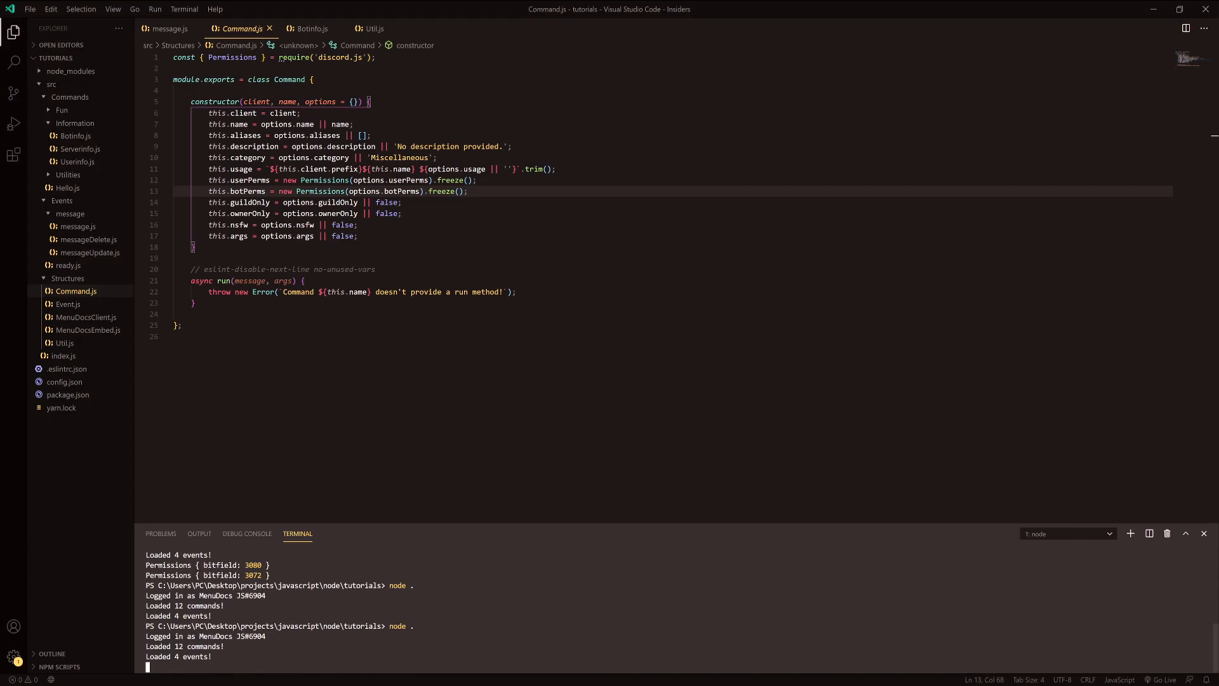
key(alt+Tab)
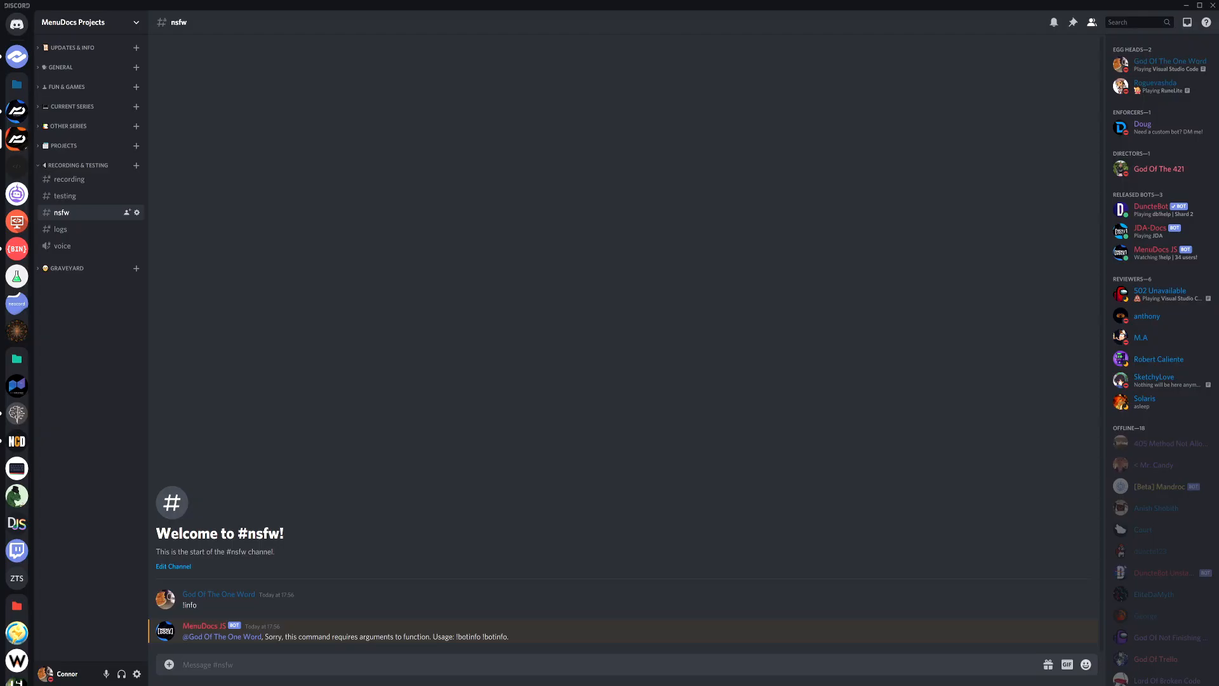
text(!info)
- Send !info in #nsfw to get the 'Usage: !botinfo' reply, glancing at Botinfo.js and Command.js
key(Return)
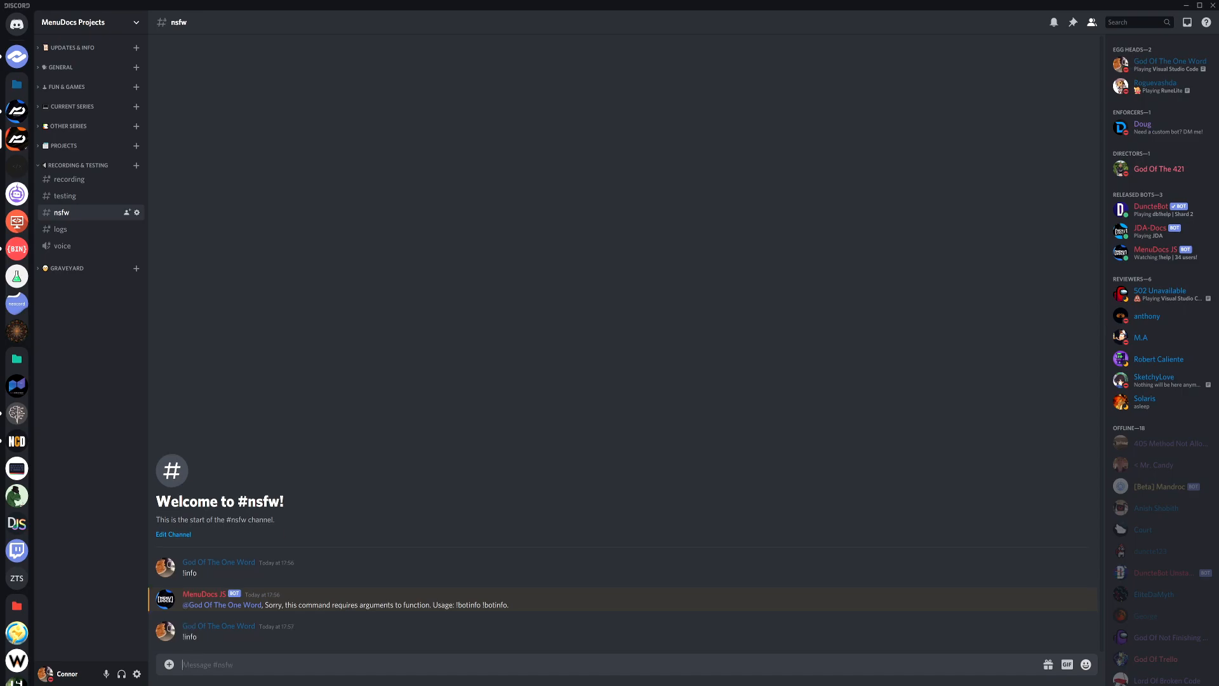
double_click(464, 636)
click(571, 664)
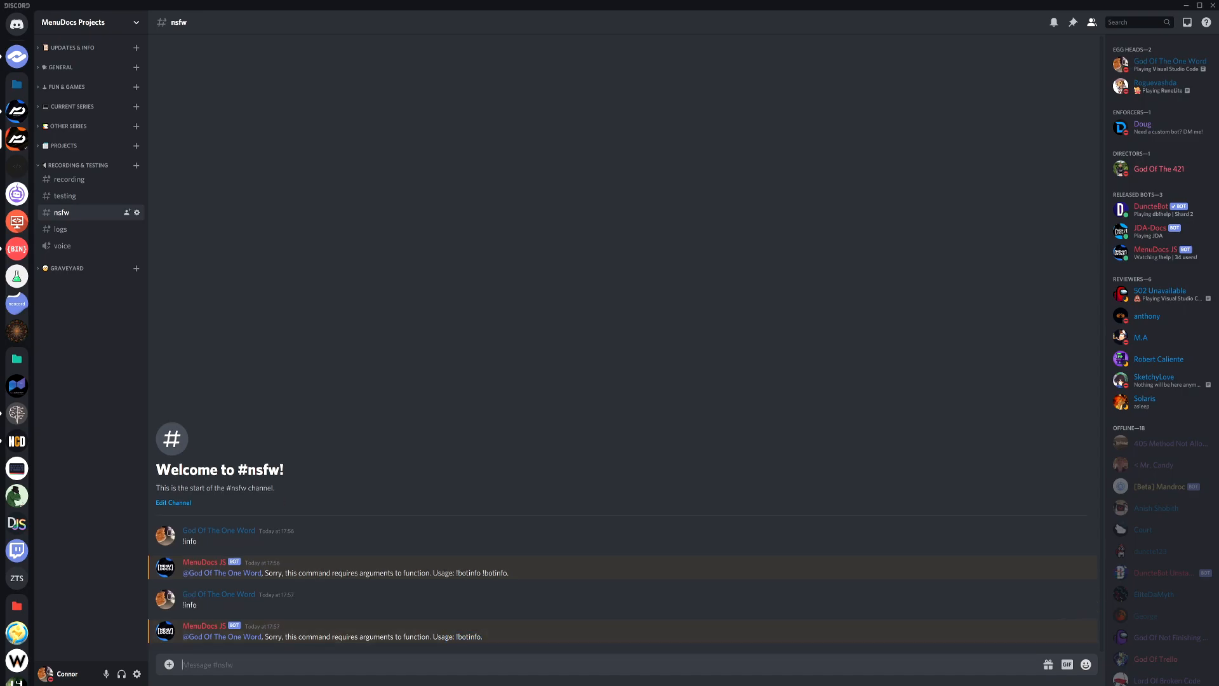
key(alt+Tab)
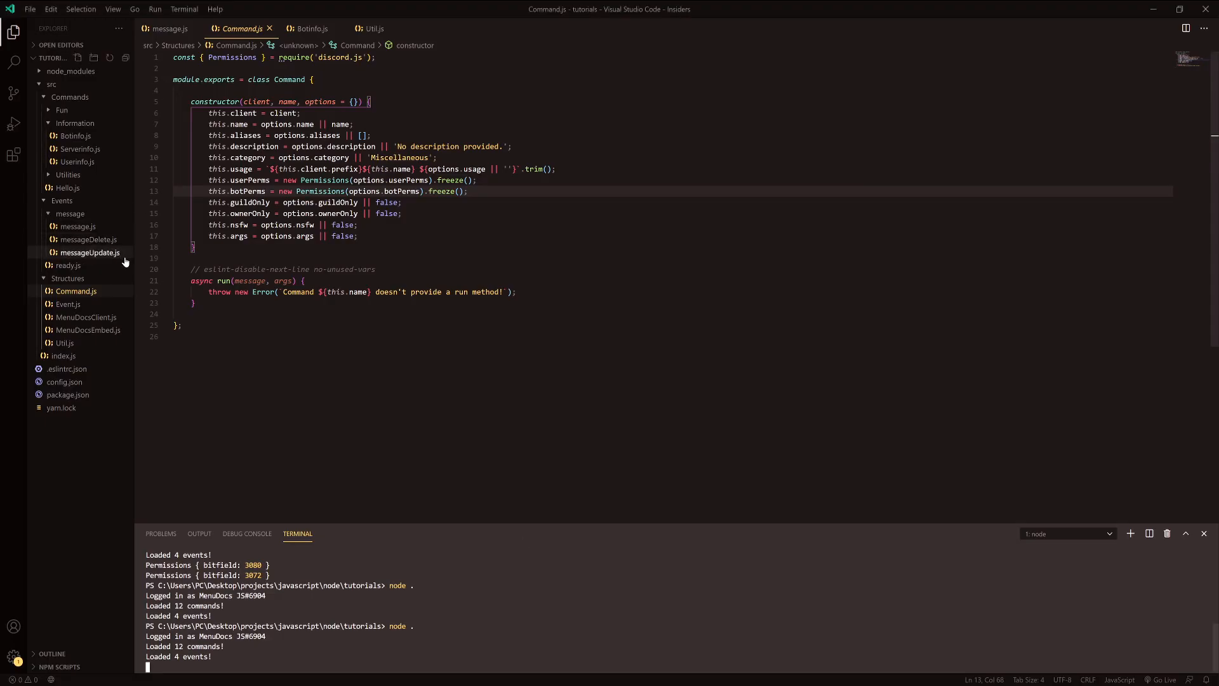
click(310, 28)
click(238, 28)
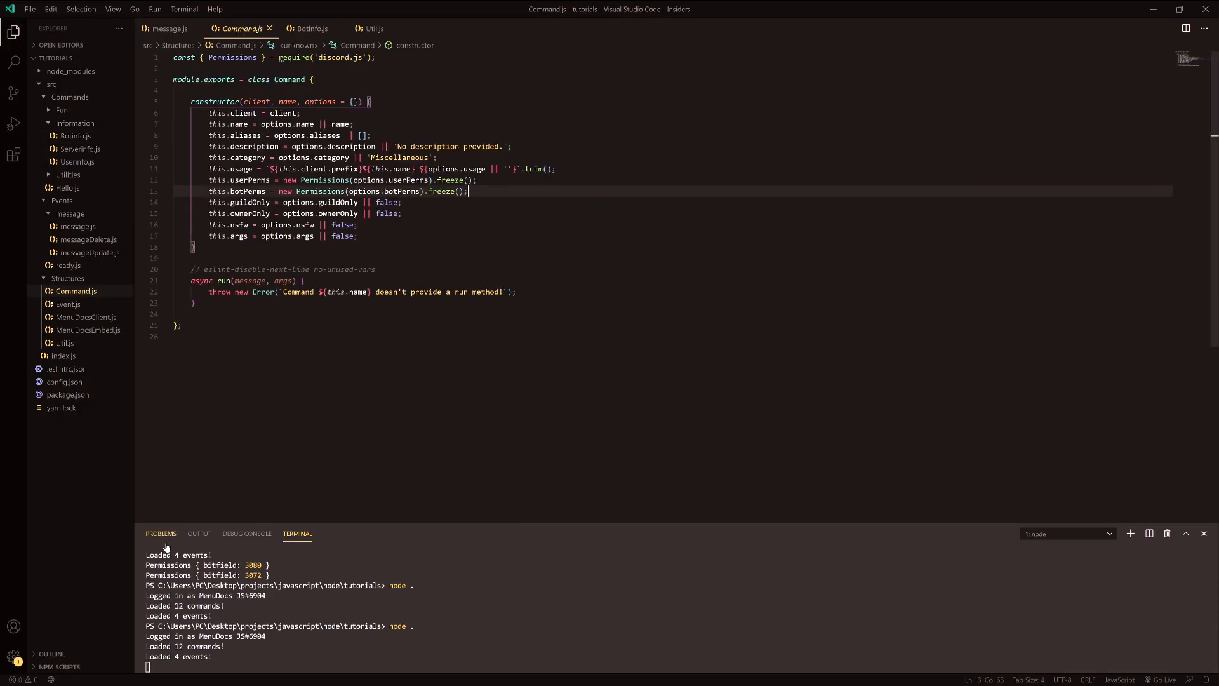
- Start a direct message with the MenuDocs JS bot in Discord
key(alt+Tab)
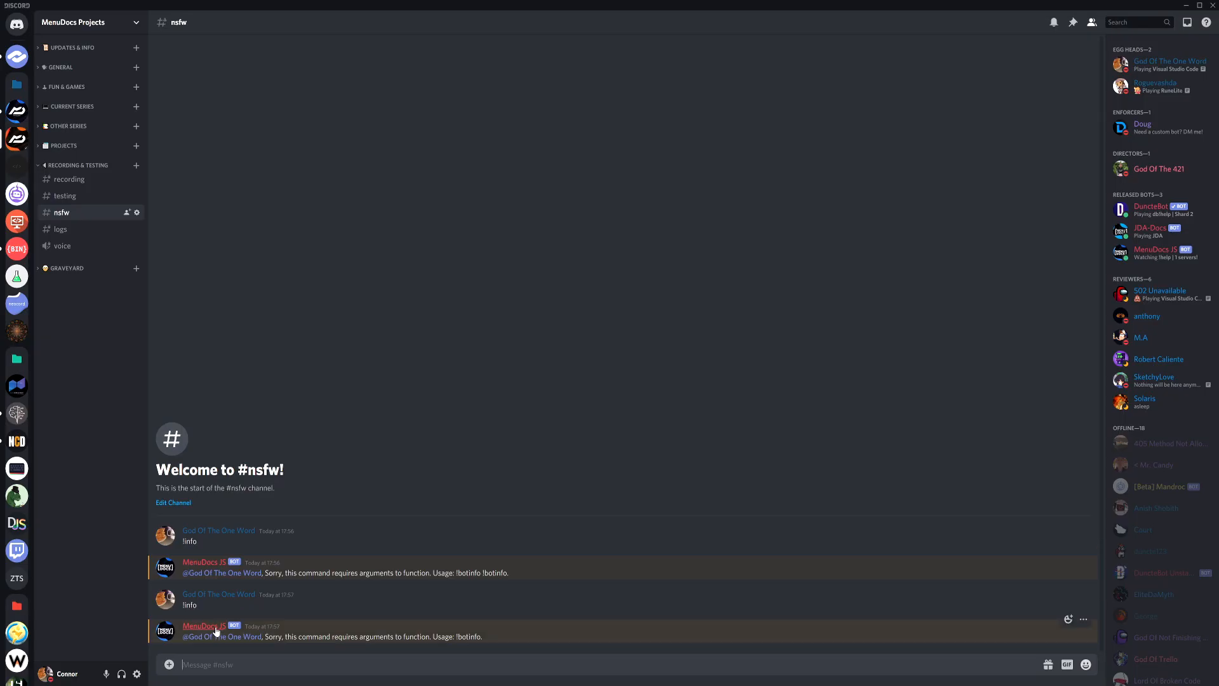
right_click(221, 629)
click(235, 555)
text(!)
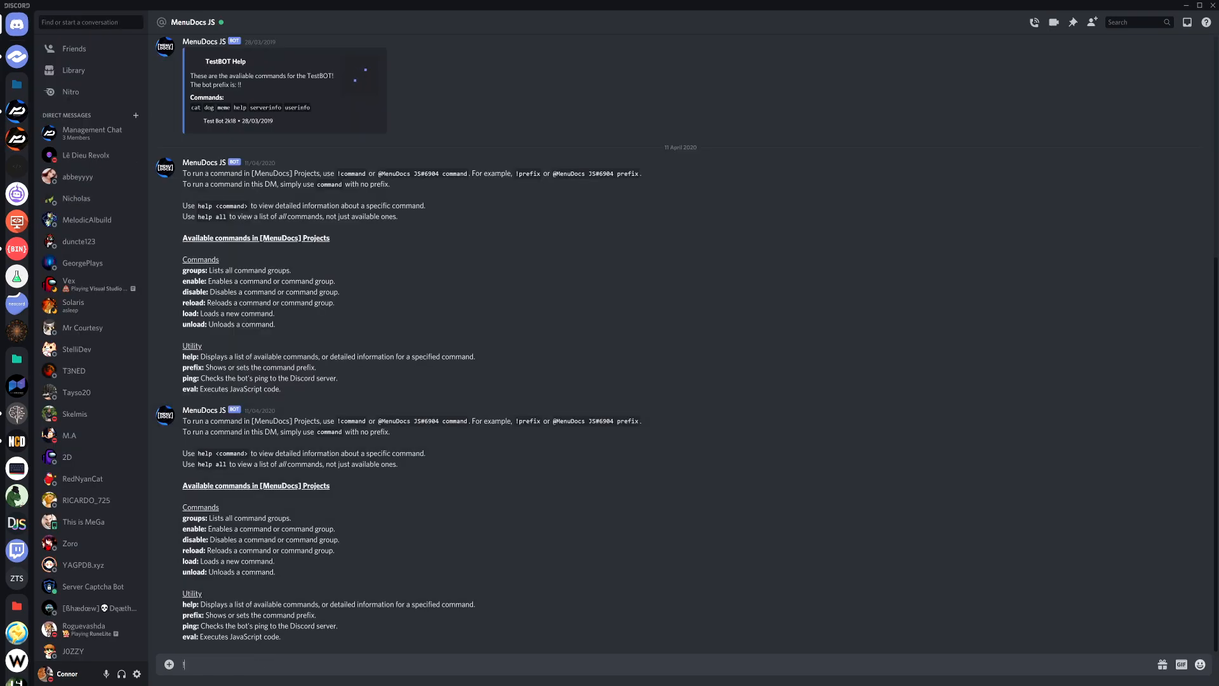
text(info)
- Send !info twice to MenuDocs JS in the DM, which brings no reply
key(Return)
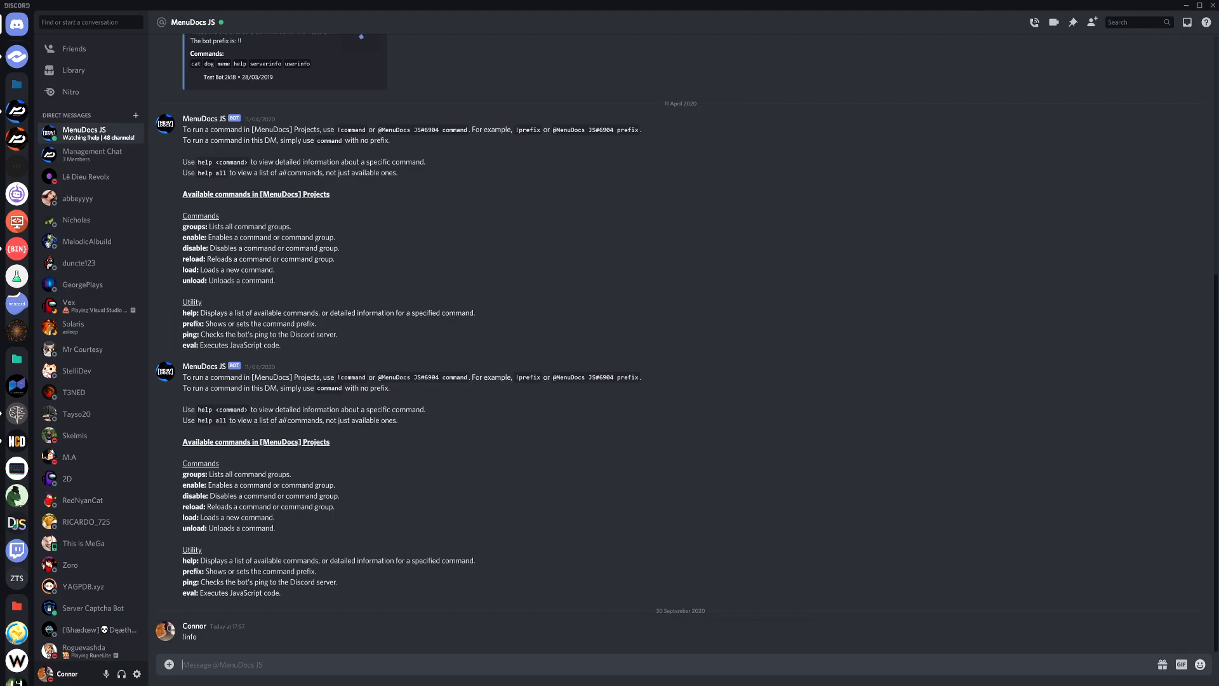
text(!info)
key(Return)
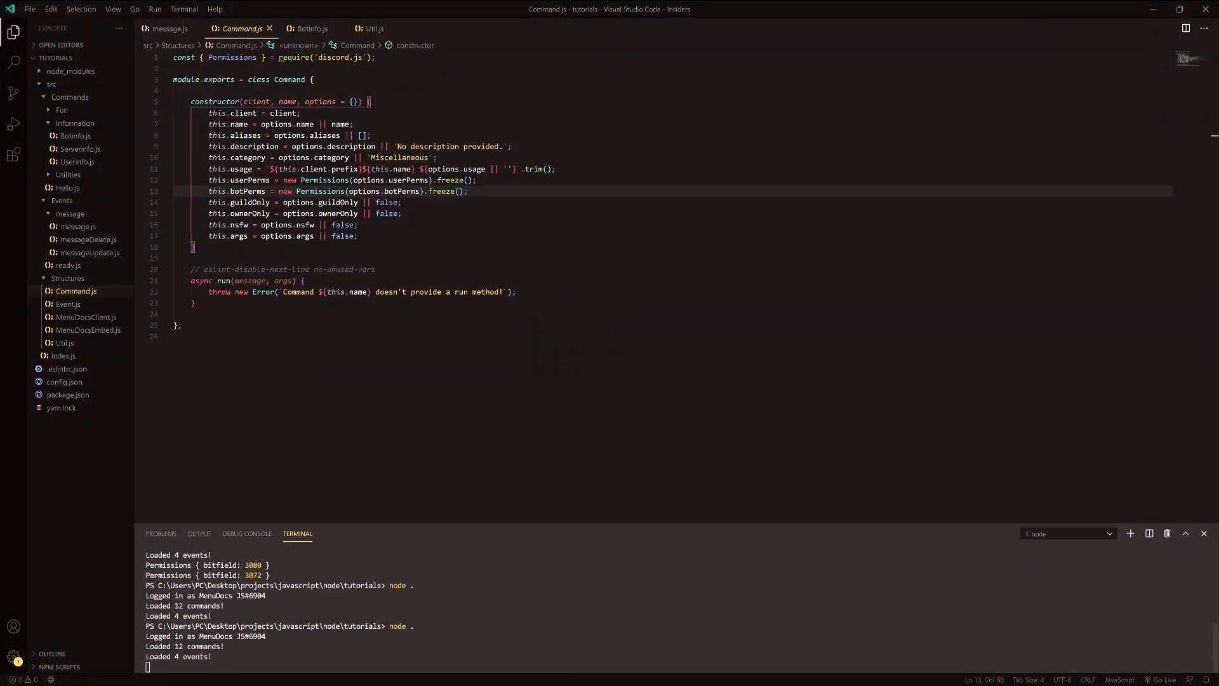
text(!bo)
key(BackSpace)
key(BackSpace)
key(BackSpace)
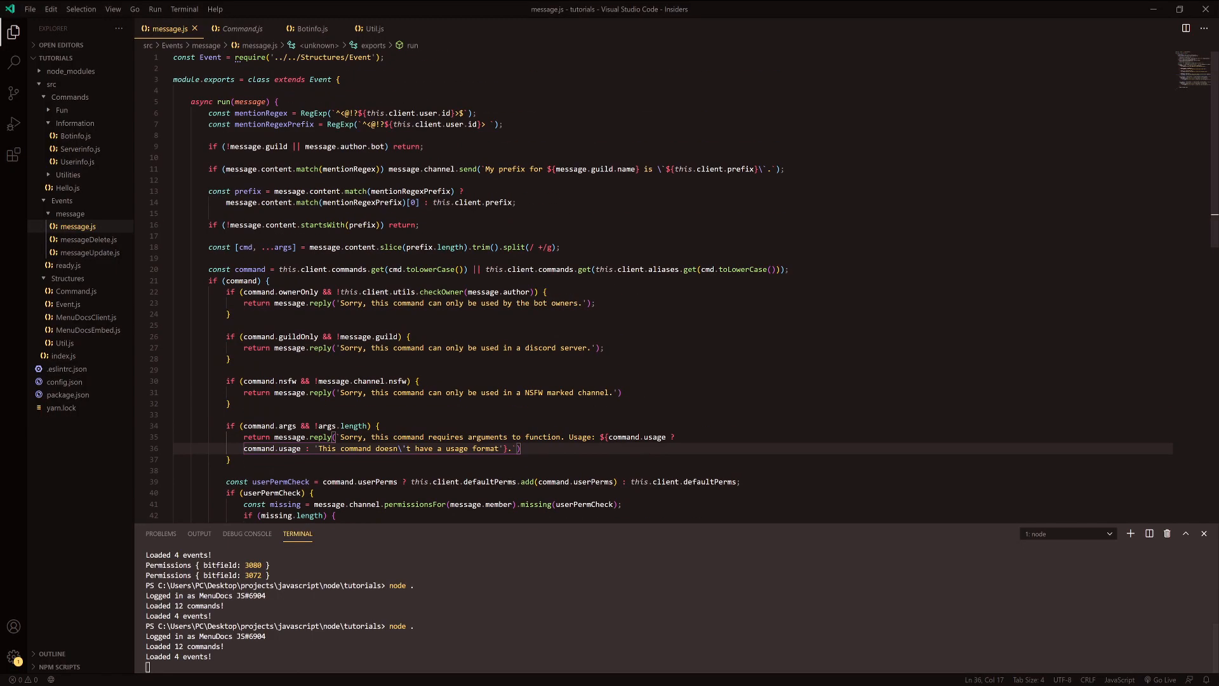
- Delete the '!message.guild ||' check from line 9 of message.js and save
click(288, 146)
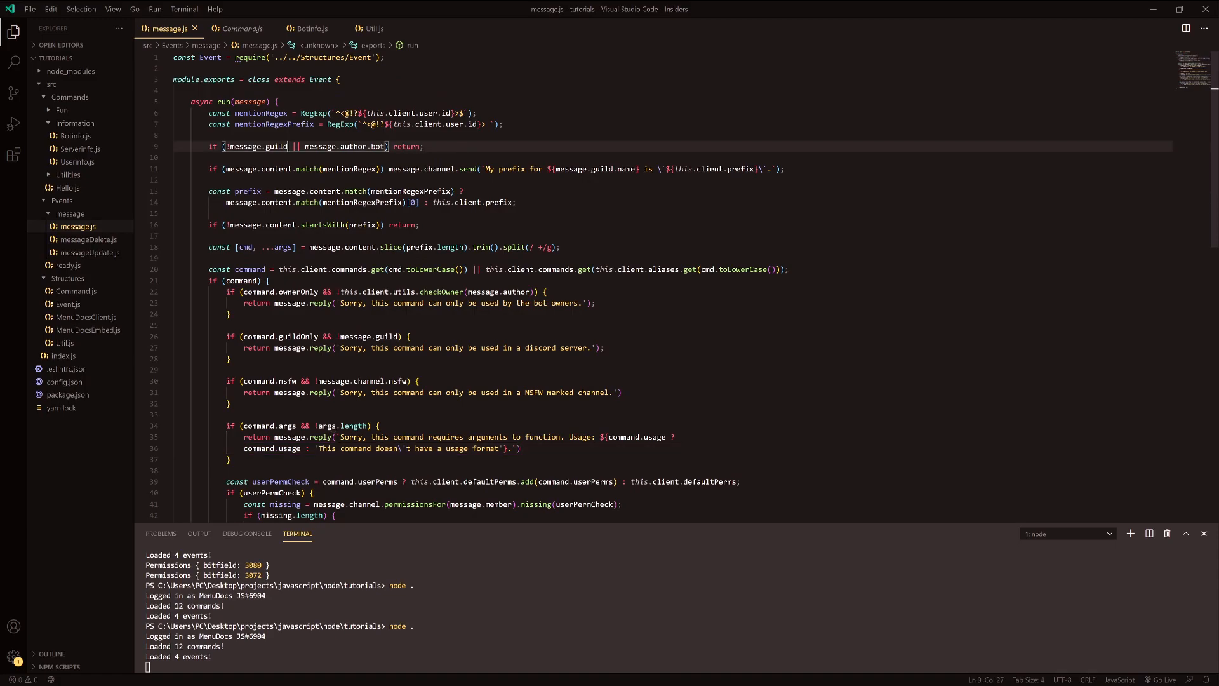
drag(304, 145, 224, 147)
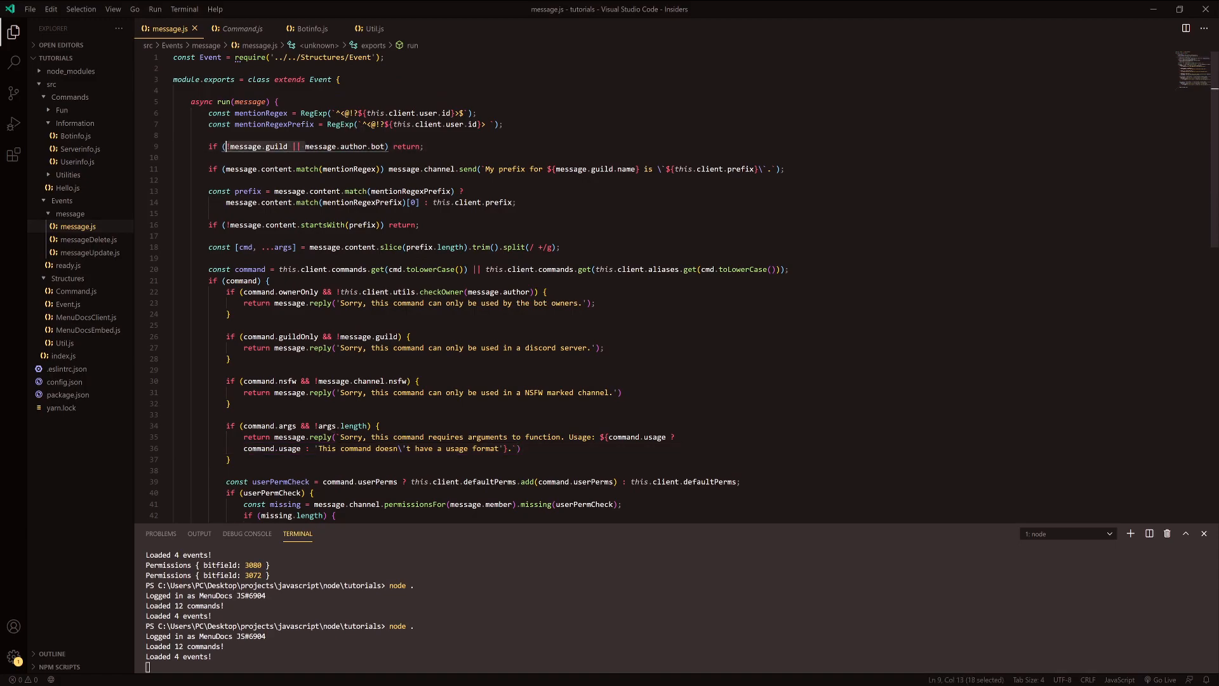
key(BackSpace)
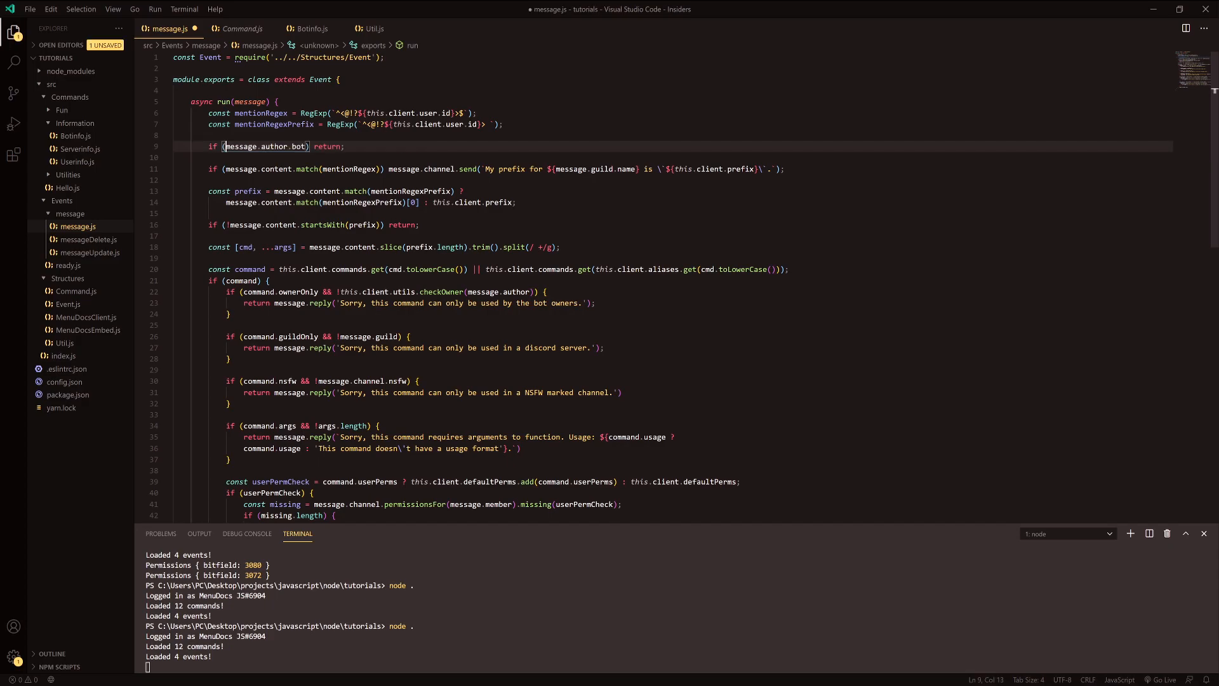
key(ctrl+s)
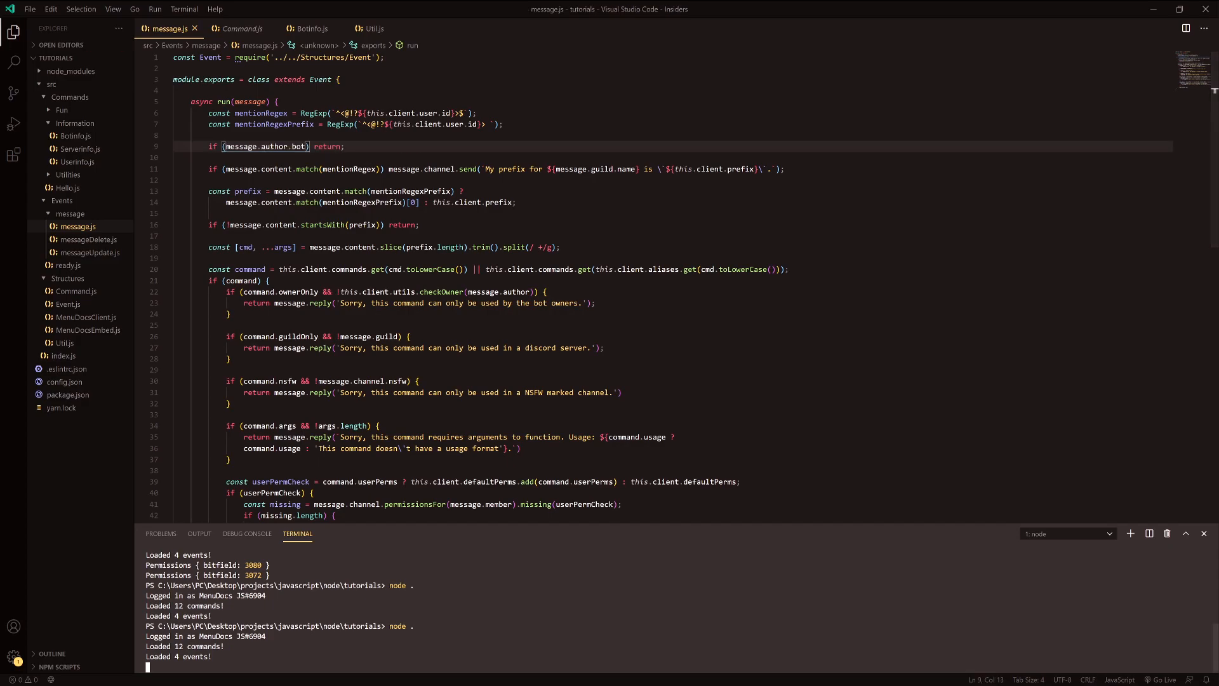
- Restart the bot in the terminal and switch to the Discord DM
key(ctrl+c)
key(Up)
key(Return)
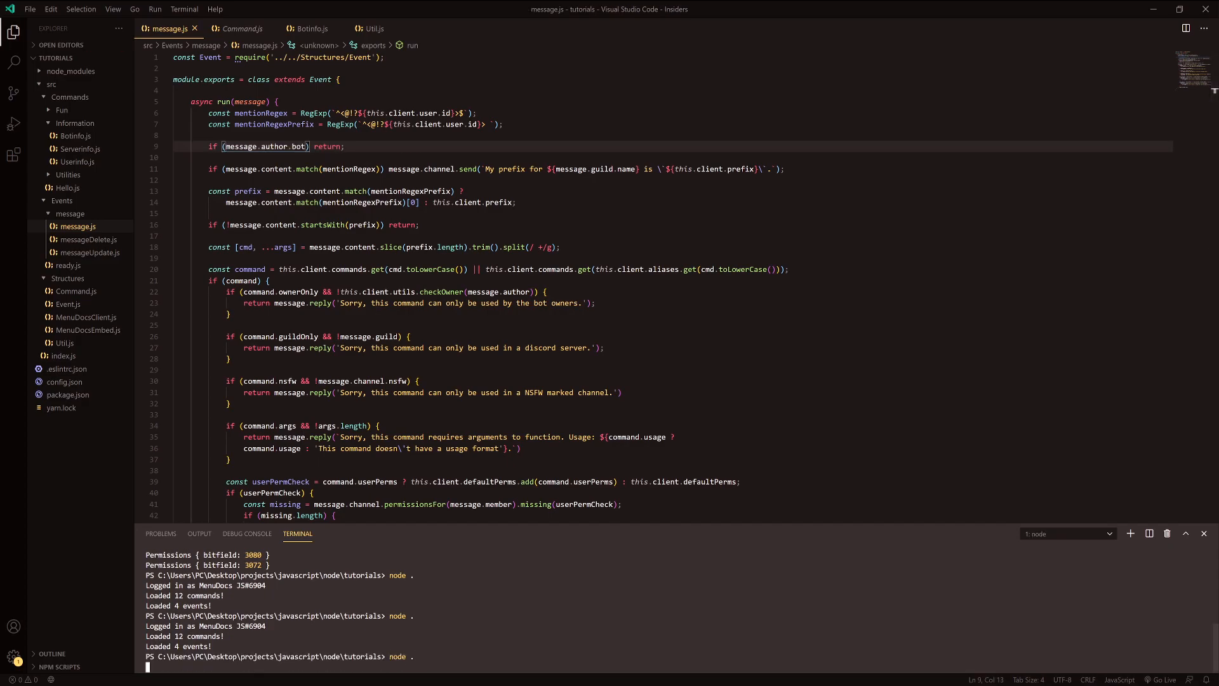
key(alt+Tab)
text(!info)
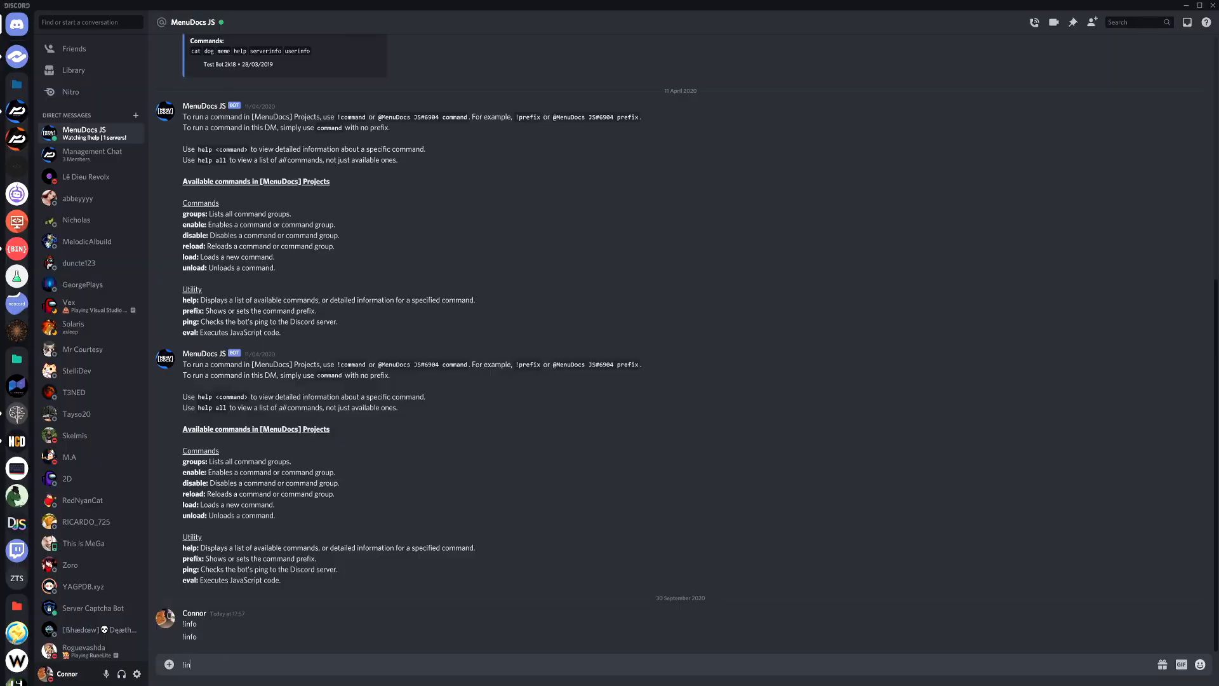
- Send !info in the DM and note the bot's server-only refusal
key(Return)
drag(372, 637, 190, 636)
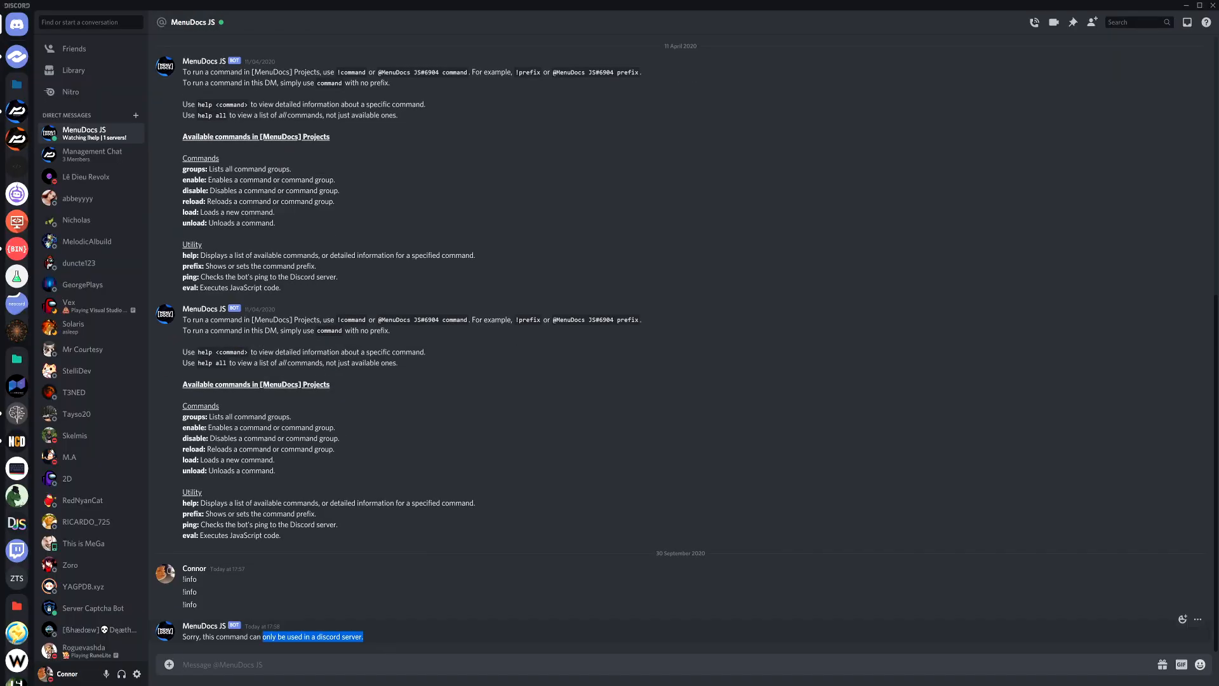
click(384, 645)
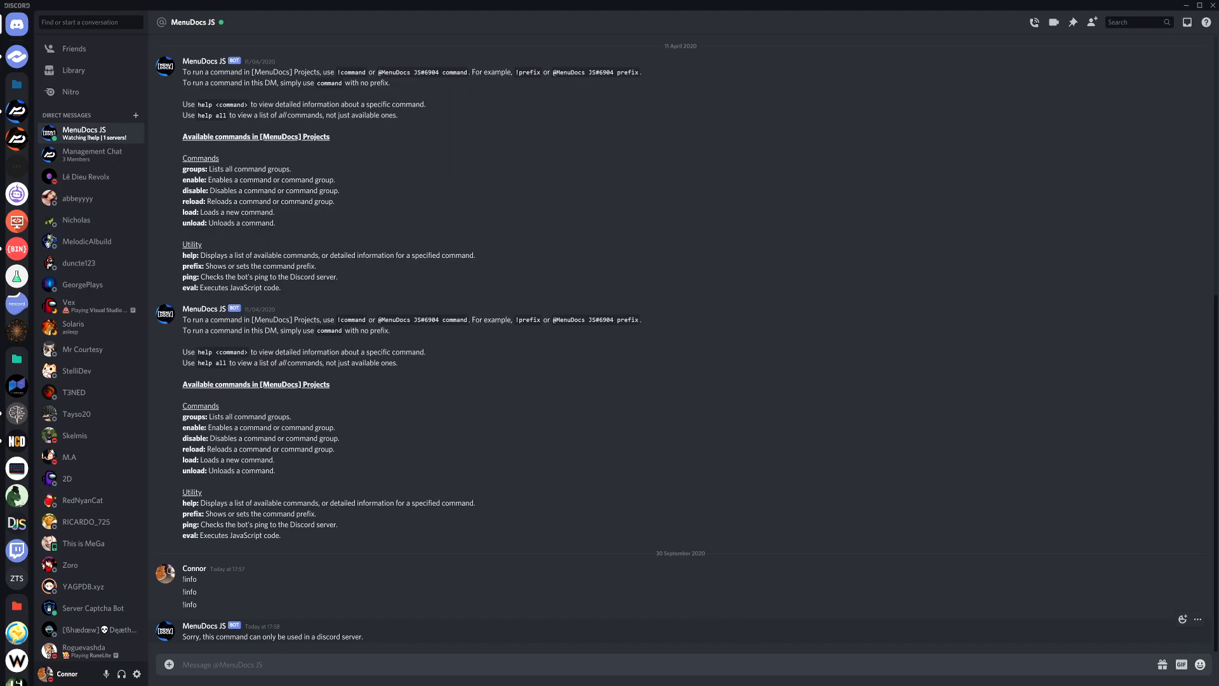
- Return to the MenuDocs Projects #nsfw channel and switch back to the editor
click(17, 138)
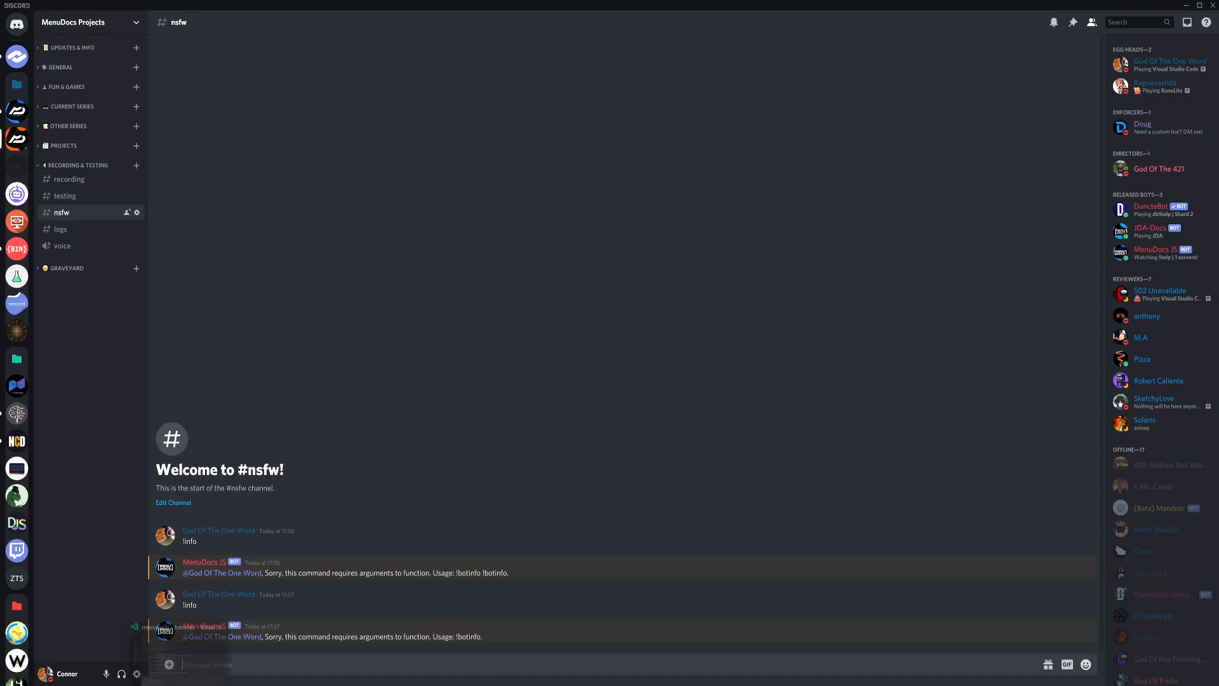
click(186, 648)
- Close message.js, Command.js and the remaining tabs, then open index.js from the Explorer
click(194, 29)
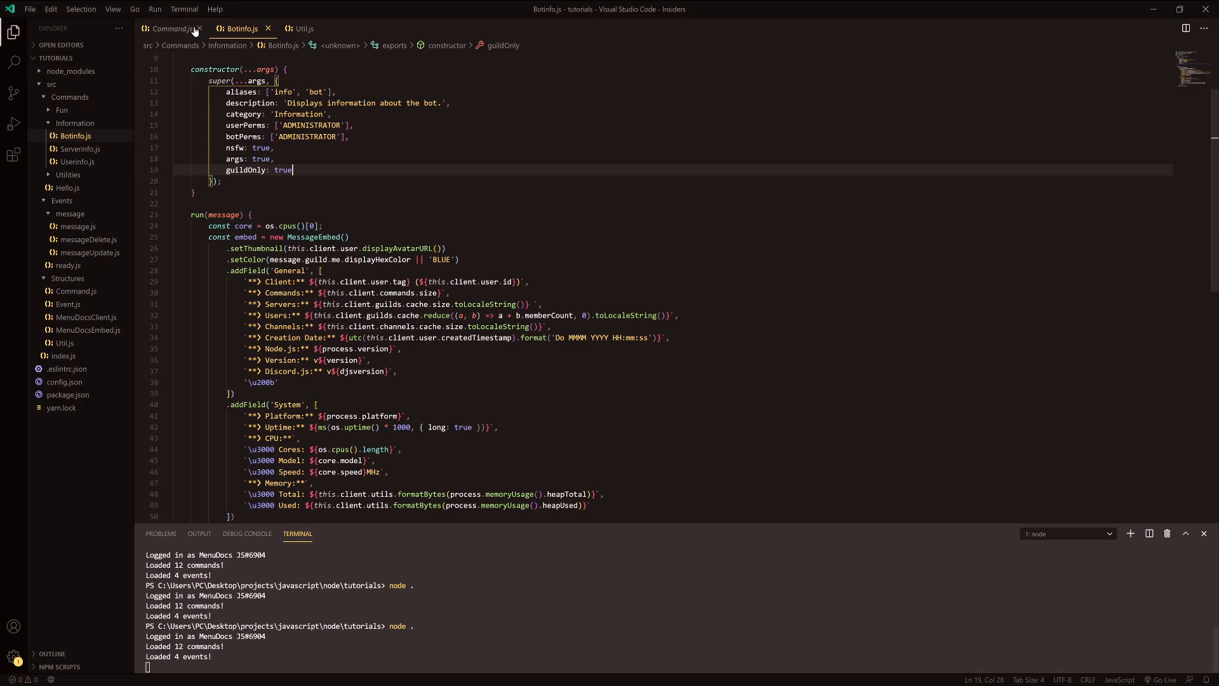
click(195, 30)
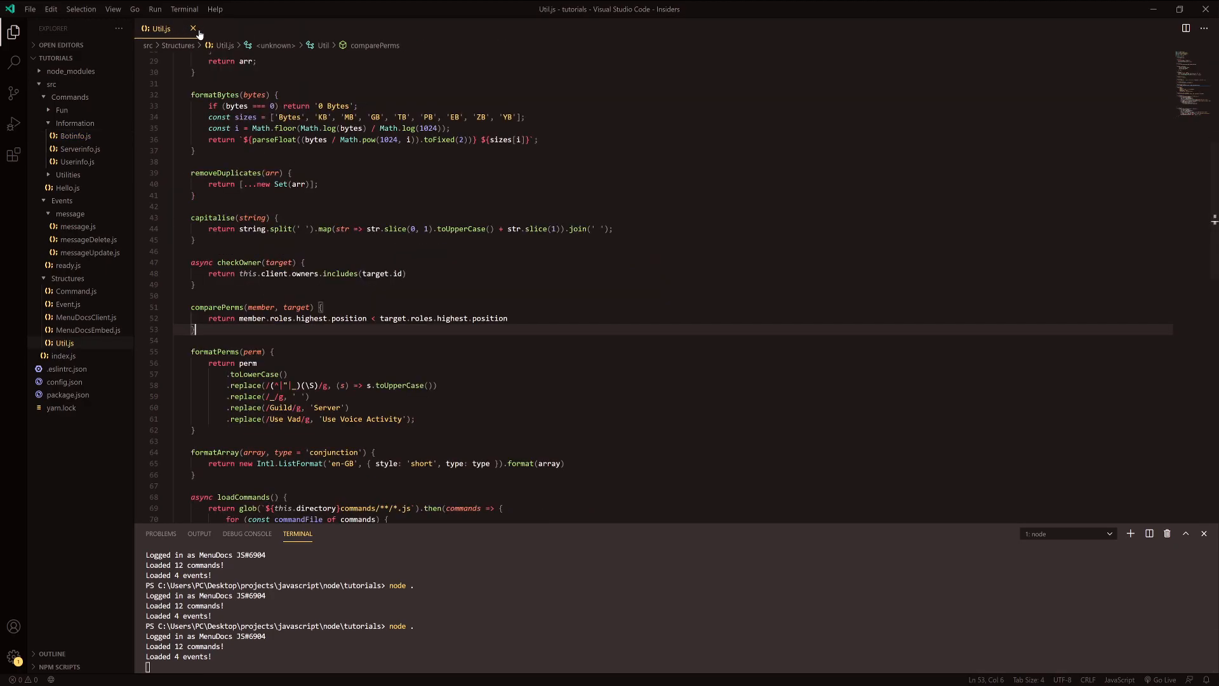
click(198, 29)
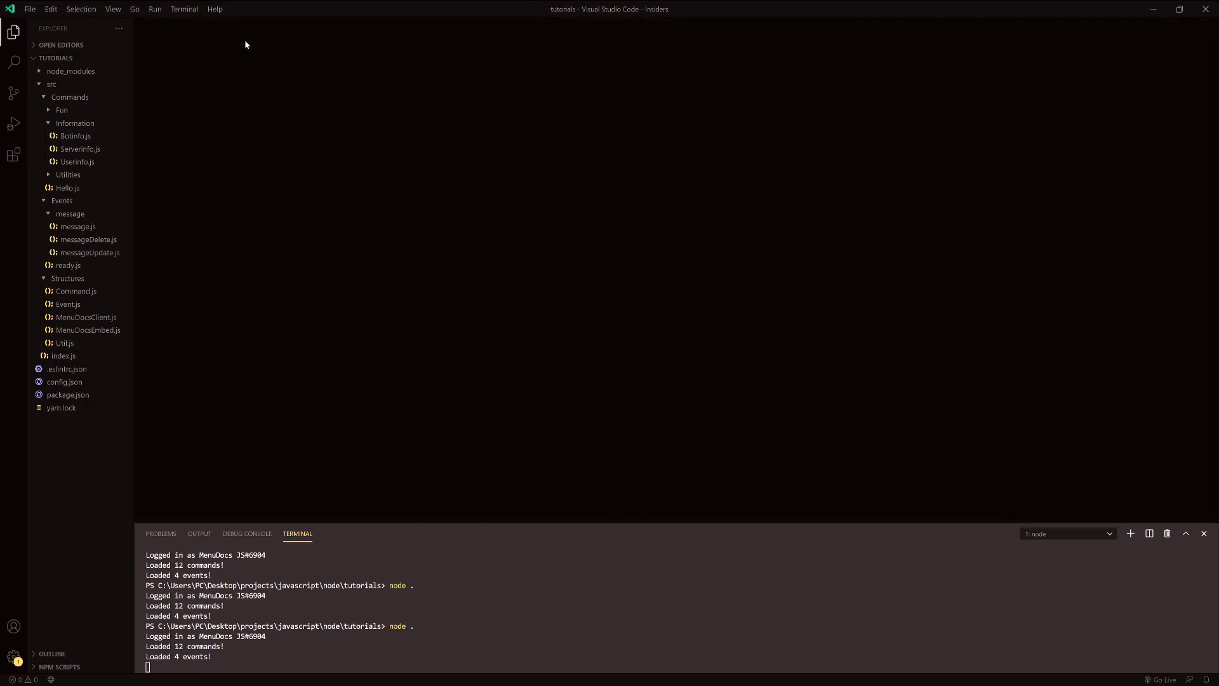
click(98, 353)
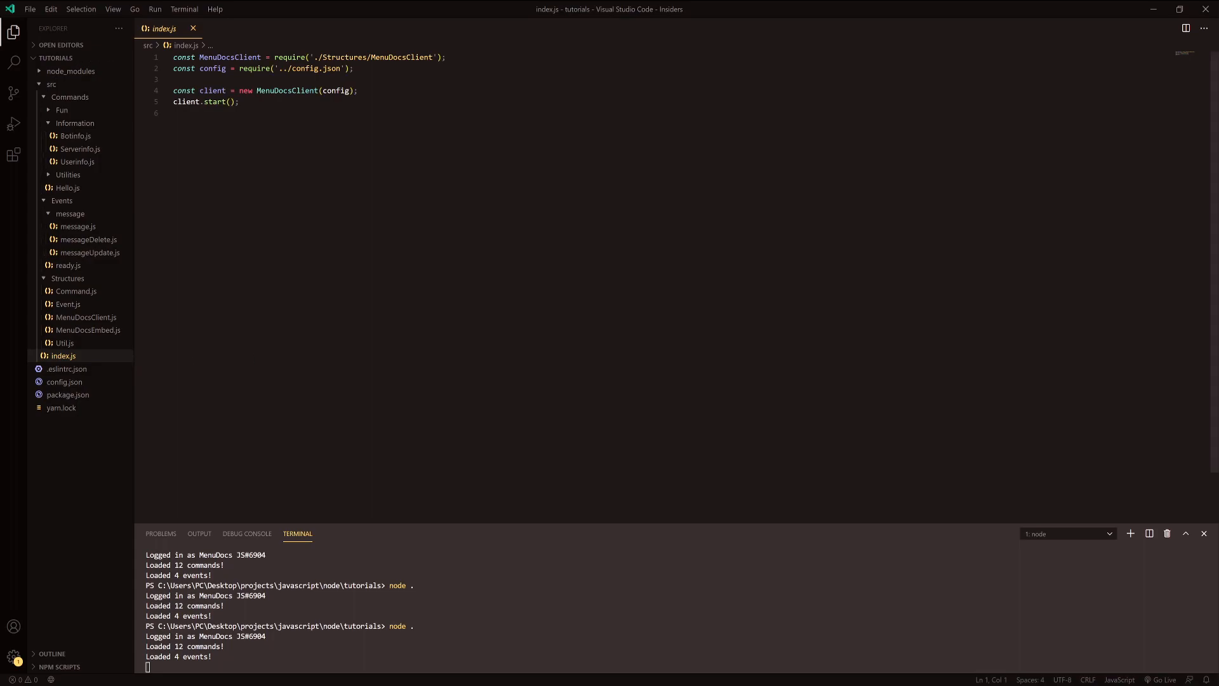